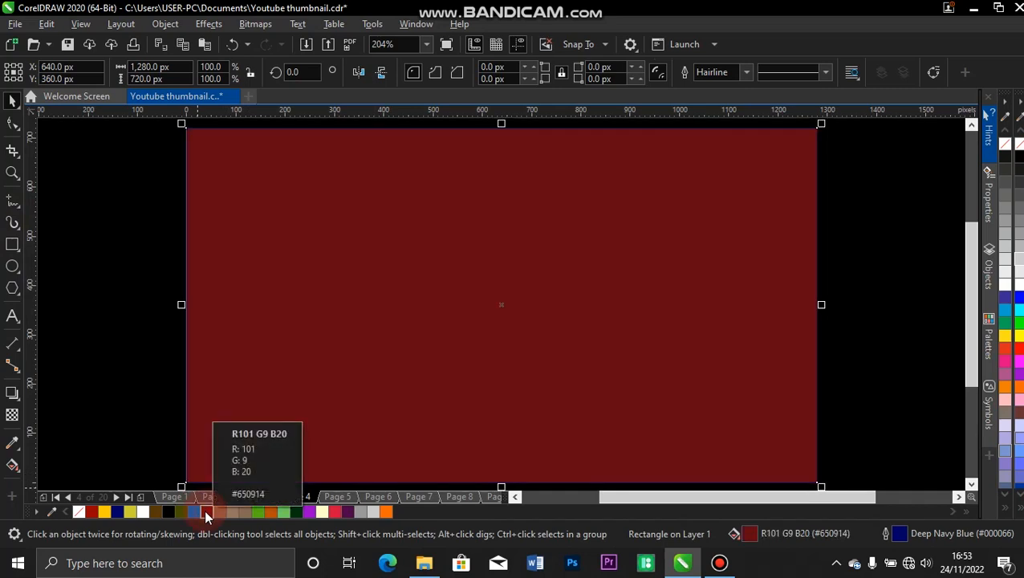
Undo the dark red fill of the page-sized background rectangle and remove its outline.
key(ctrl+z)
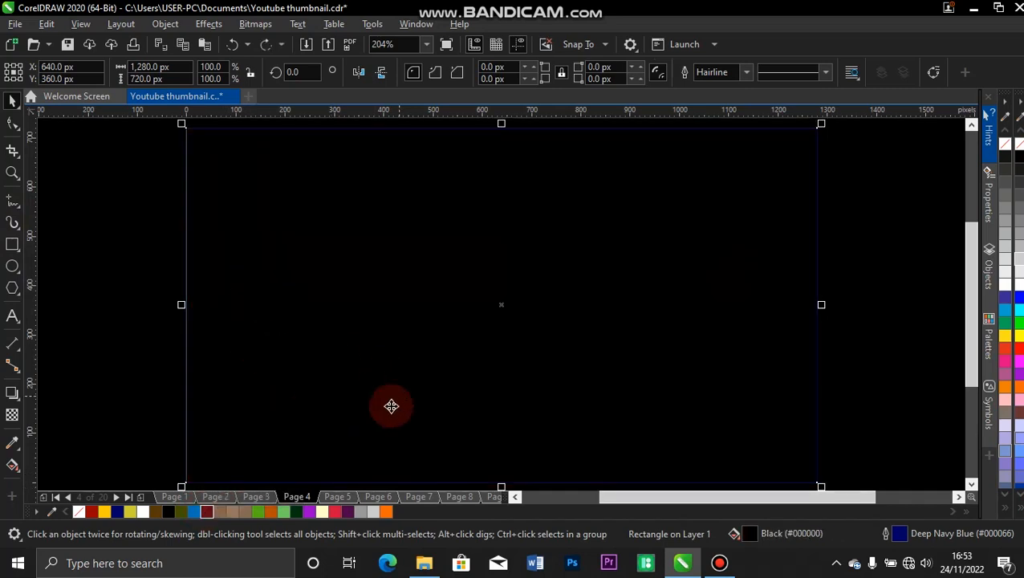
click(746, 73)
click(737, 88)
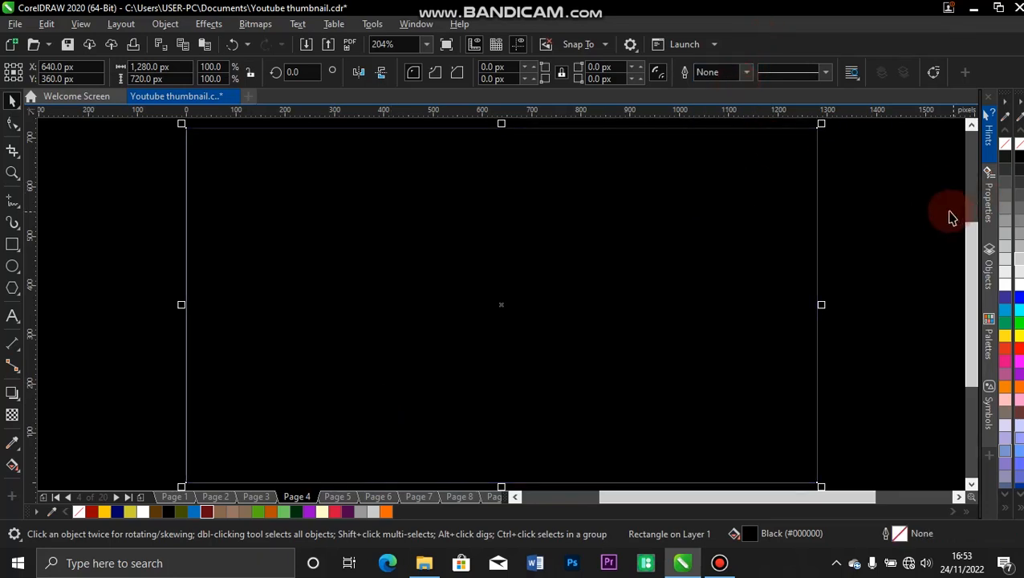
click(914, 202)
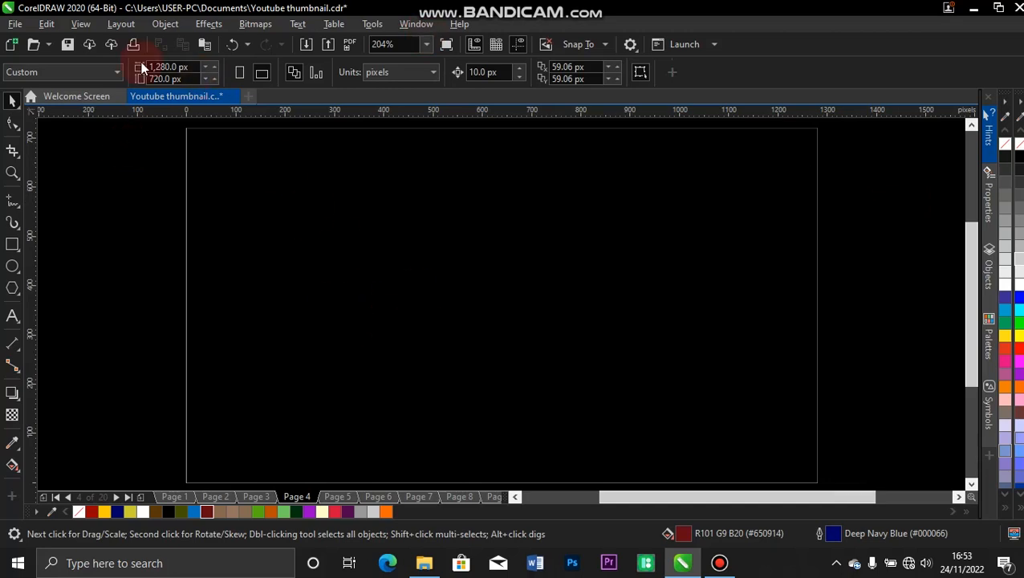
click(165, 79)
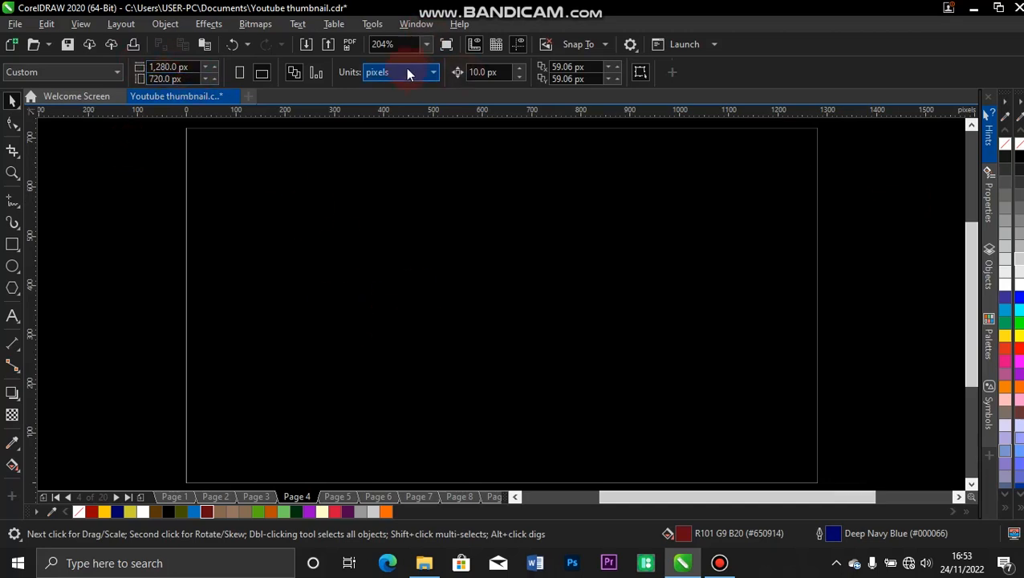
click(418, 137)
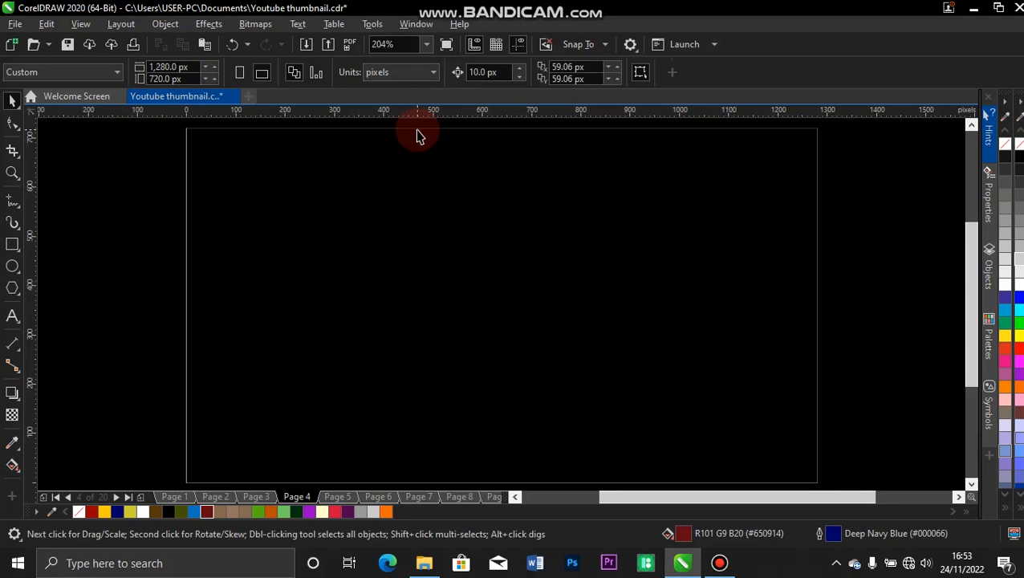
click(638, 193)
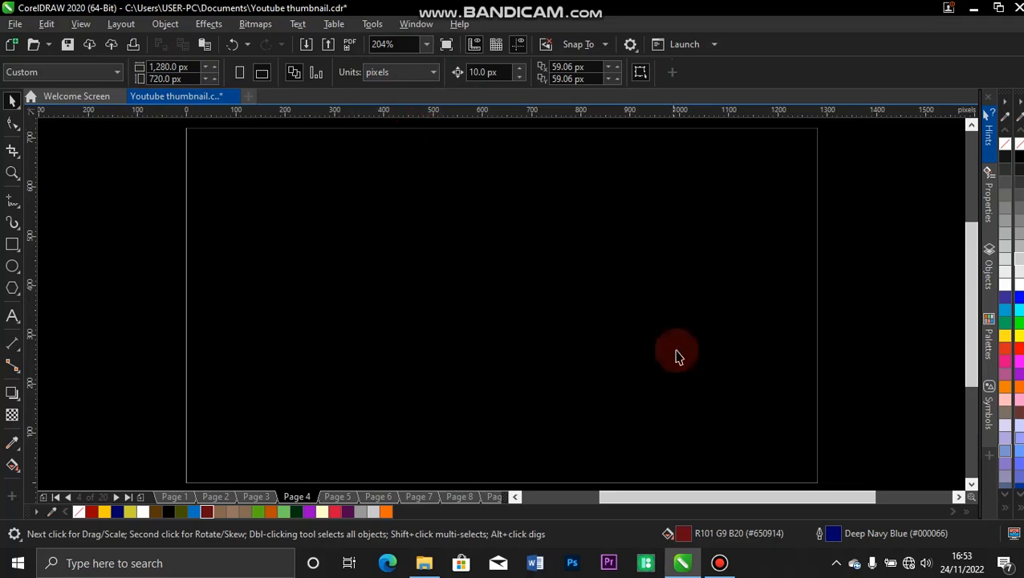
click(493, 408)
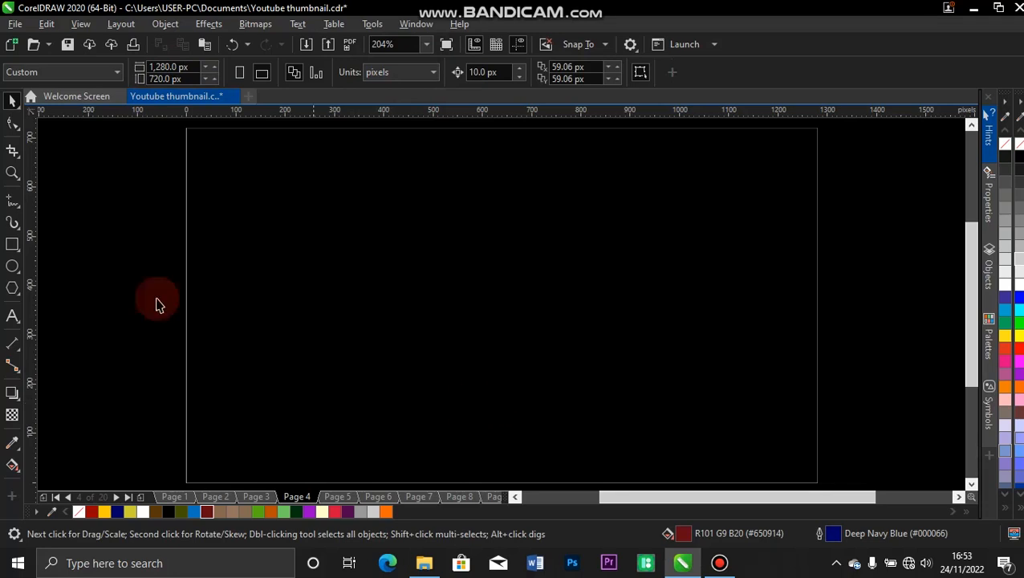
Draw a rectangle about 787 by 445 px in the middle of the page and fill it white.
click(14, 247)
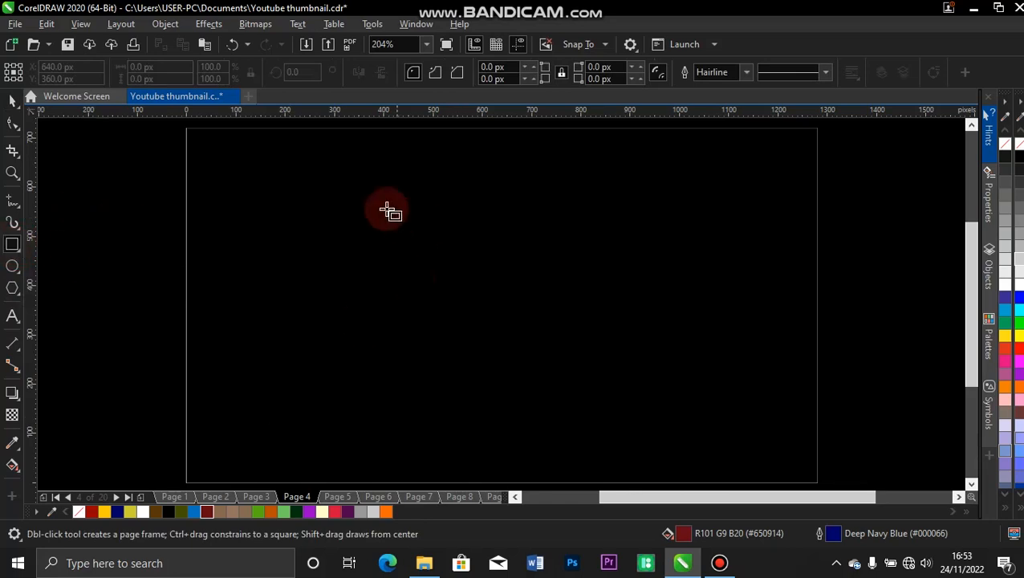
drag(325, 192, 712, 410)
key(space)
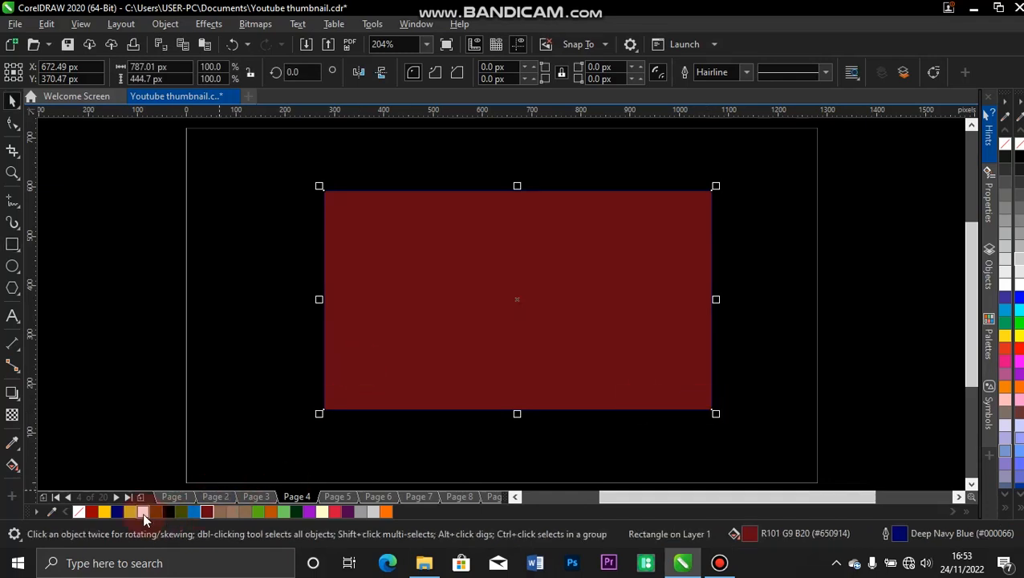
click(143, 512)
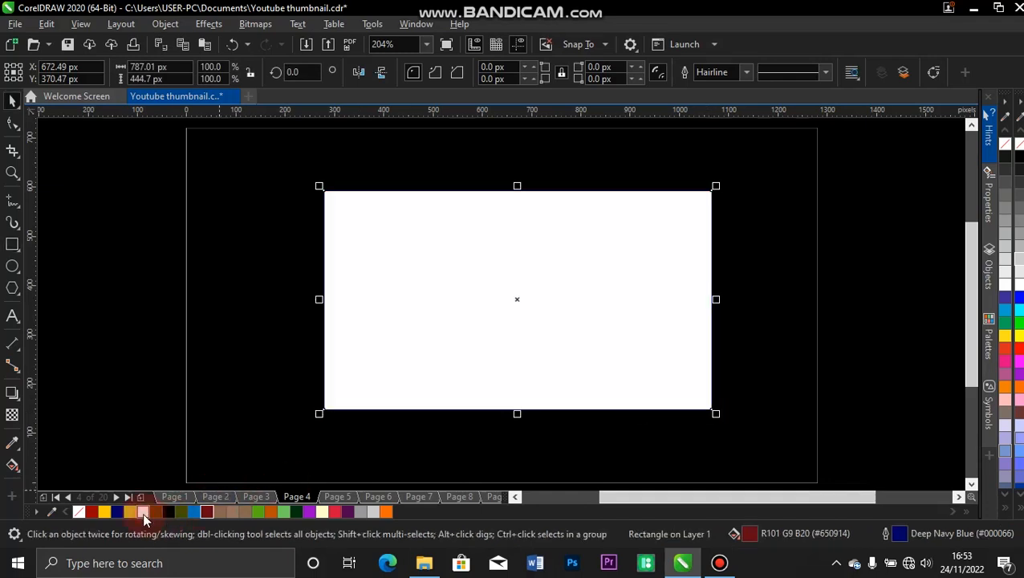
Remove the white rectangle's outline and centre the rectangle on the page.
click(749, 73)
click(716, 82)
mouse_move(561, 267)
mouse_down()
mouse_move(542, 281)
mouse_move(547, 273)
mouse_up()
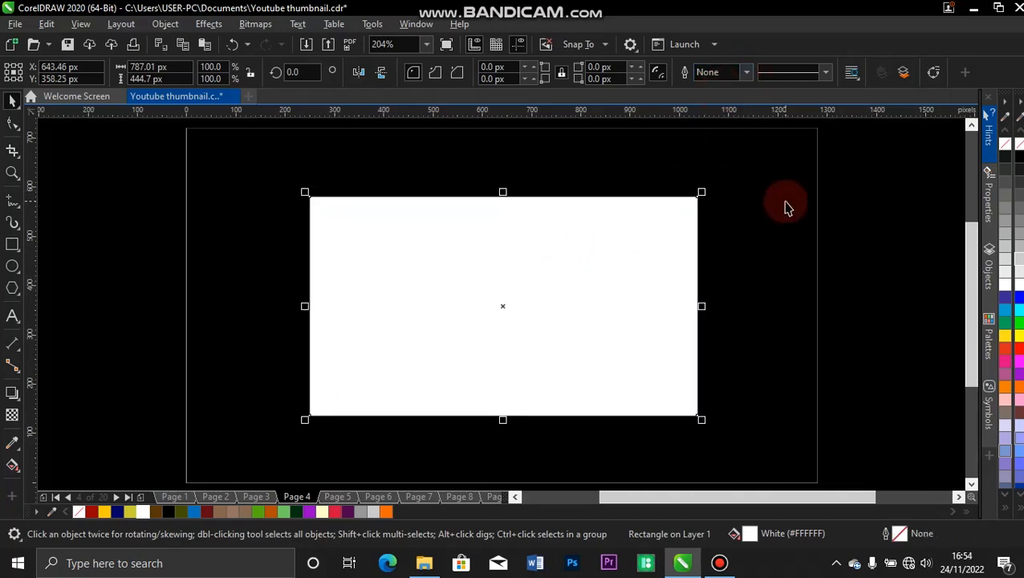
key(p)
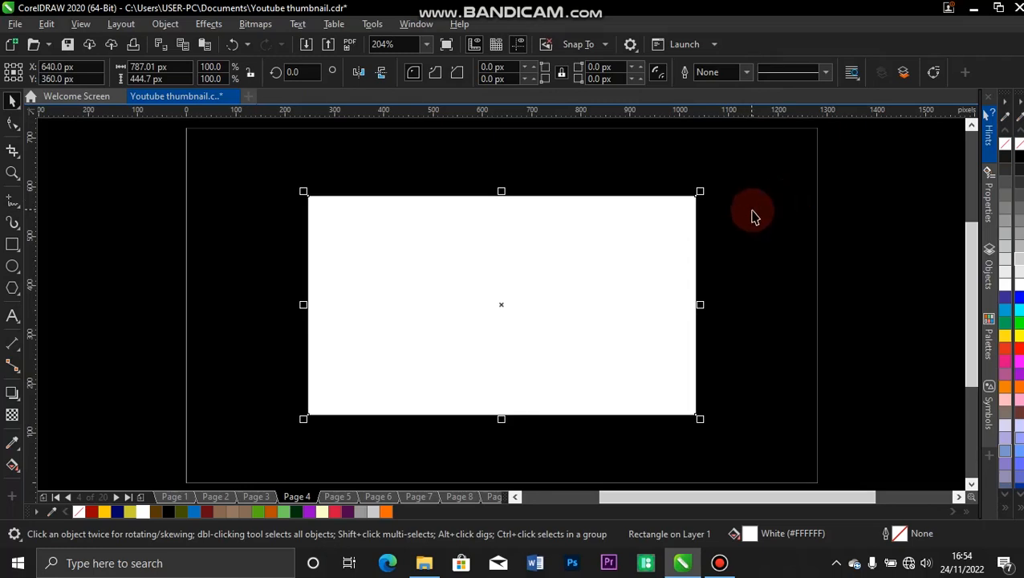
shift+click(752, 212)
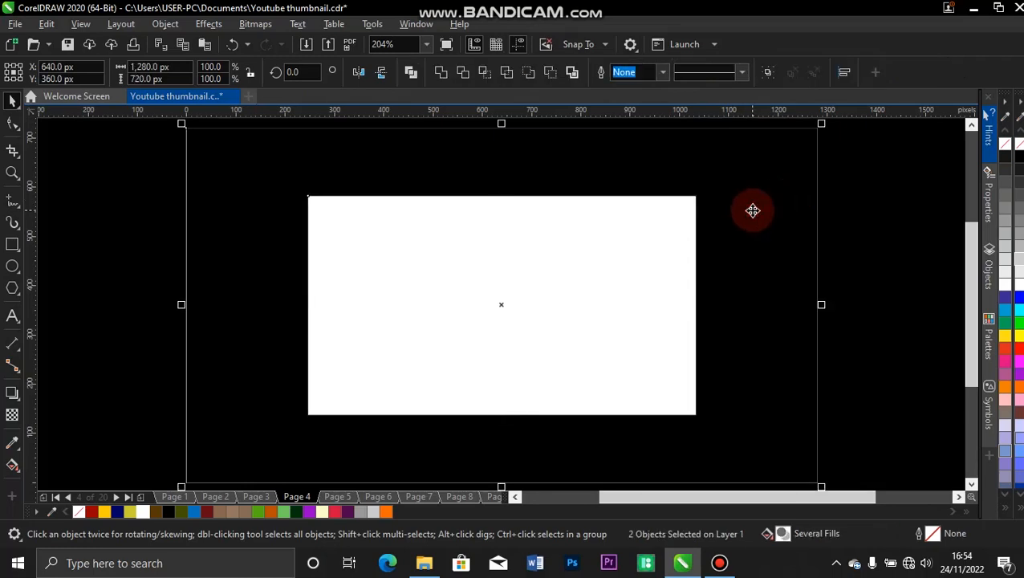
click(880, 191)
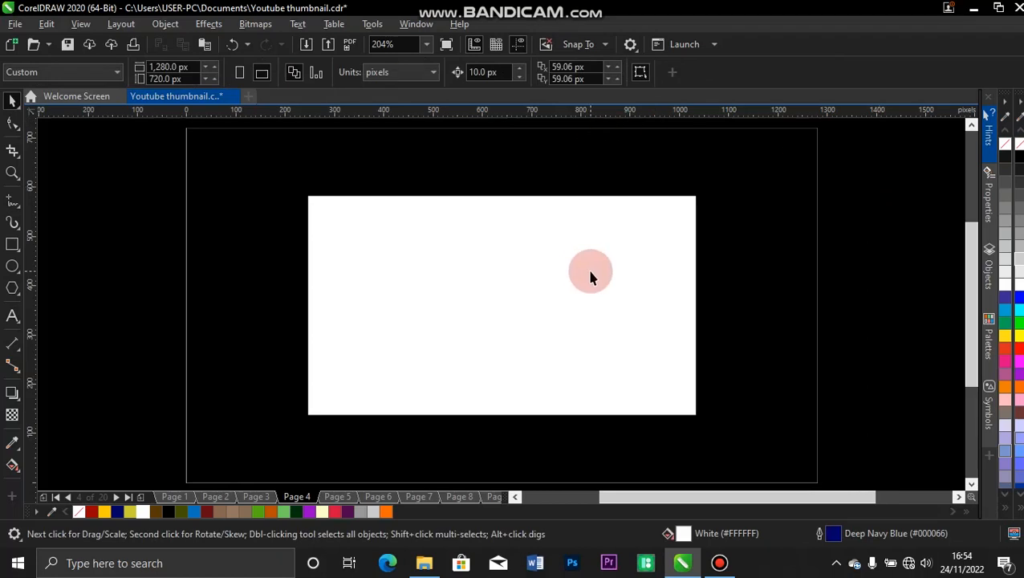
Round all four corners of the white rectangle to a radius of about 65 px.
click(611, 283)
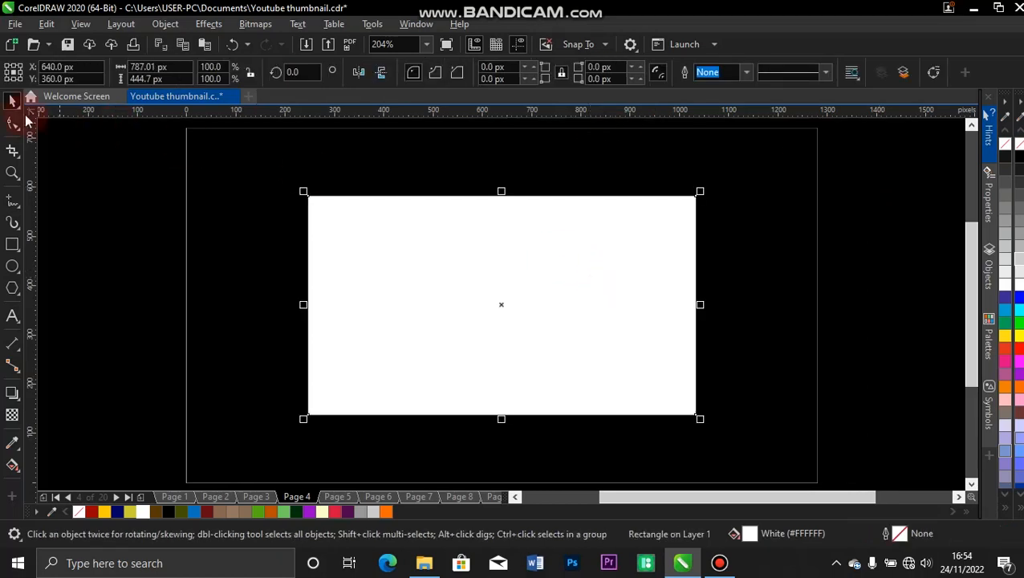
click(12, 128)
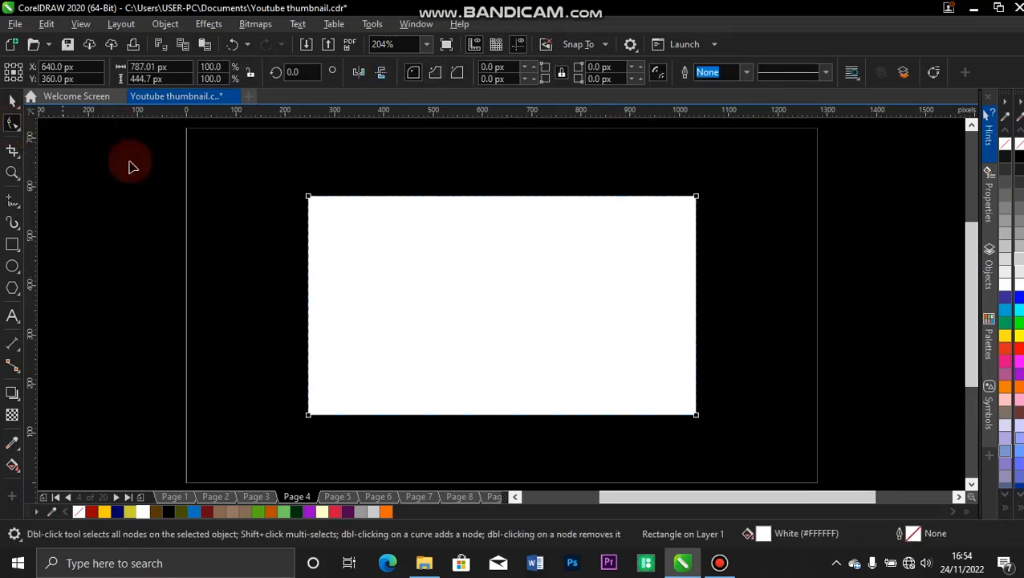
drag(696, 197, 662, 201)
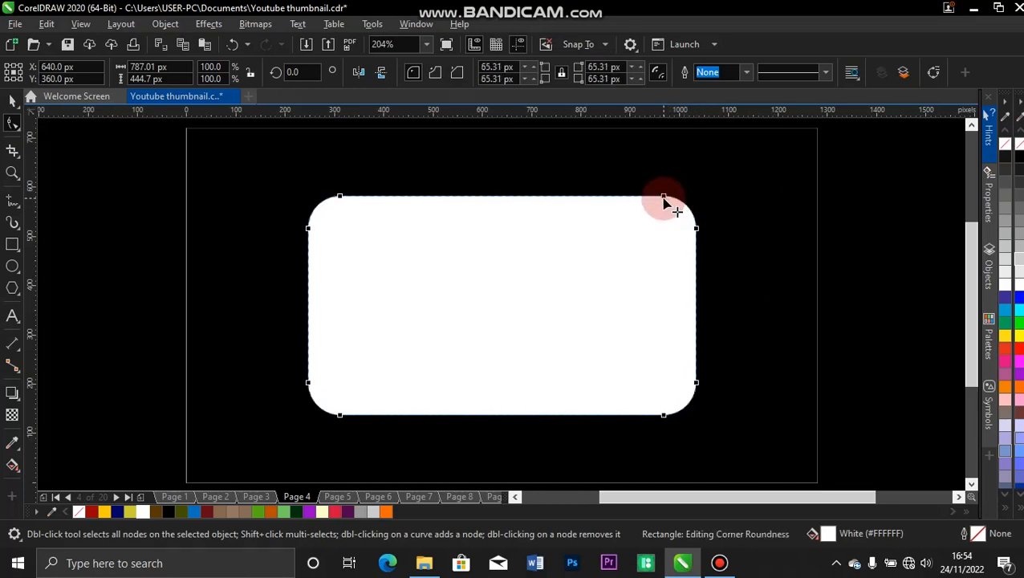
click(11, 102)
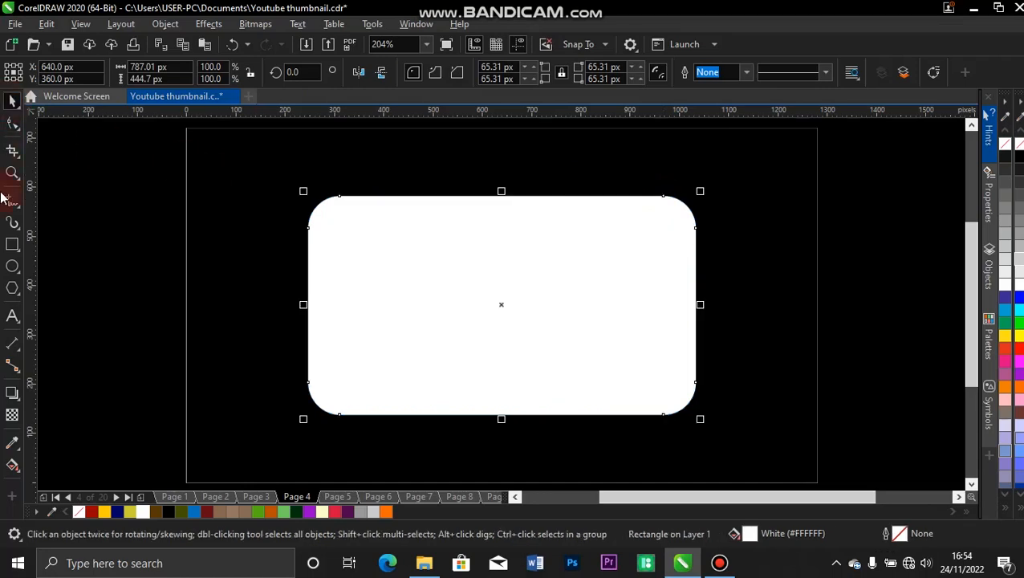
Draw a circle about 199 px across over the card's upper-left corner, with purple fill #4E004C and no outline.
click(12, 267)
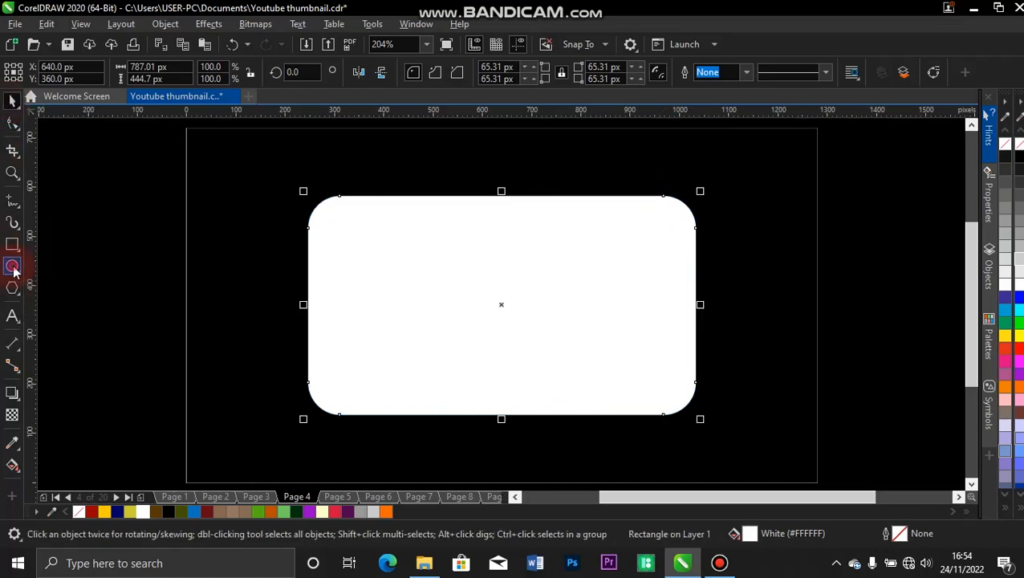
drag(283, 177, 378, 239)
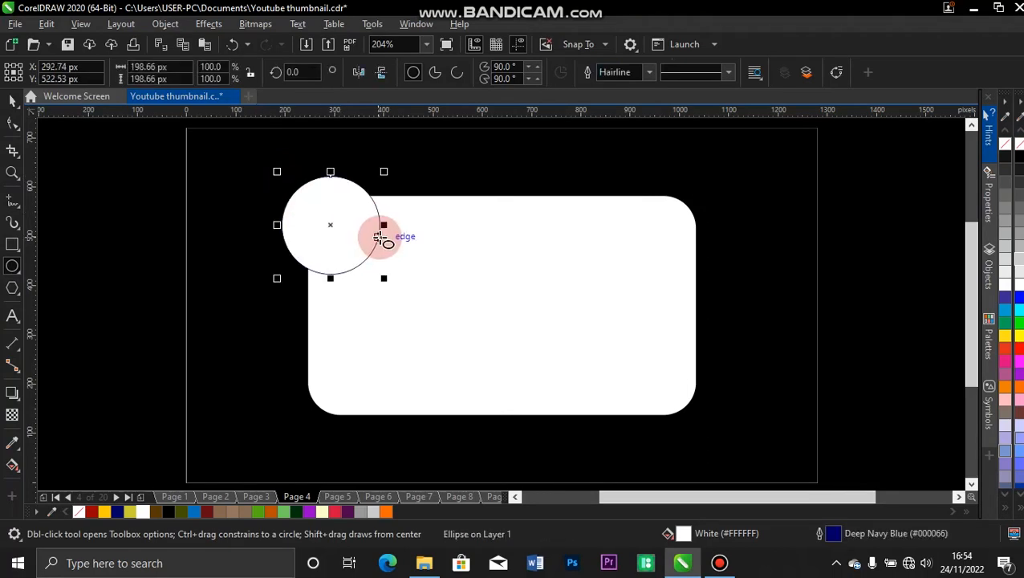
key(space)
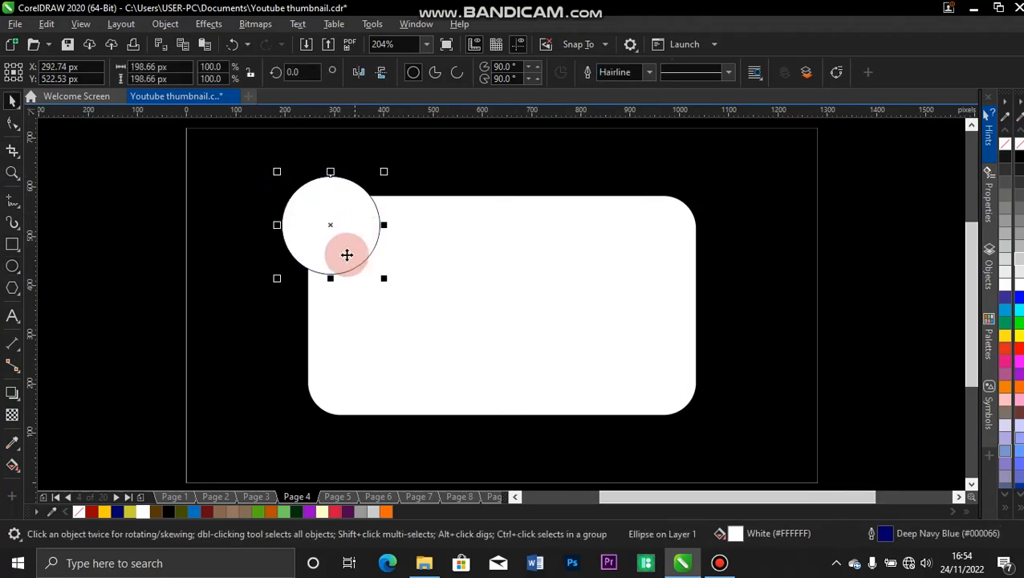
click(346, 512)
click(650, 73)
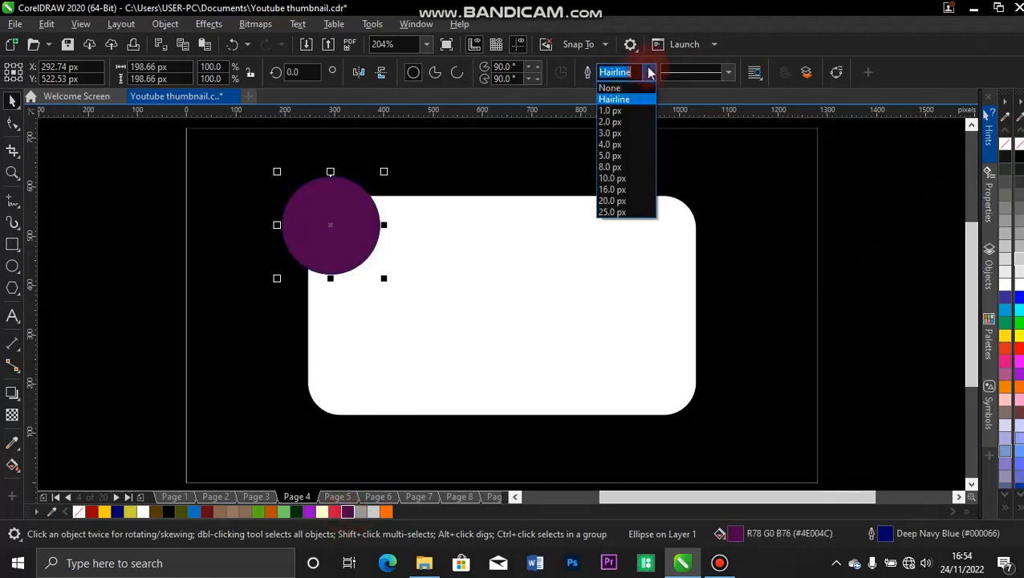
click(614, 84)
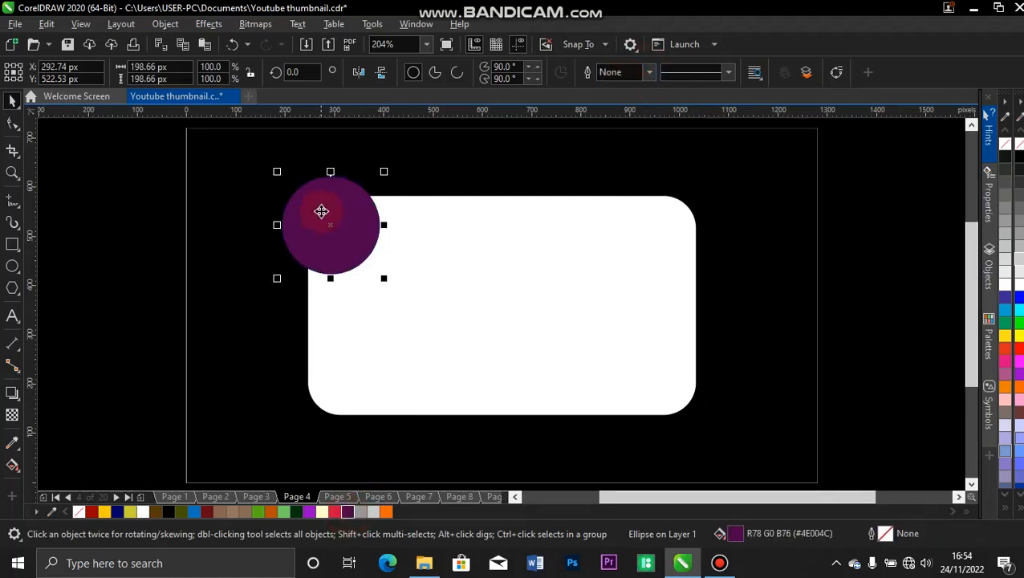
Place the purple circle behind the white card and enlarge it to about 206 px across.
key(ctrl+Page_Down)
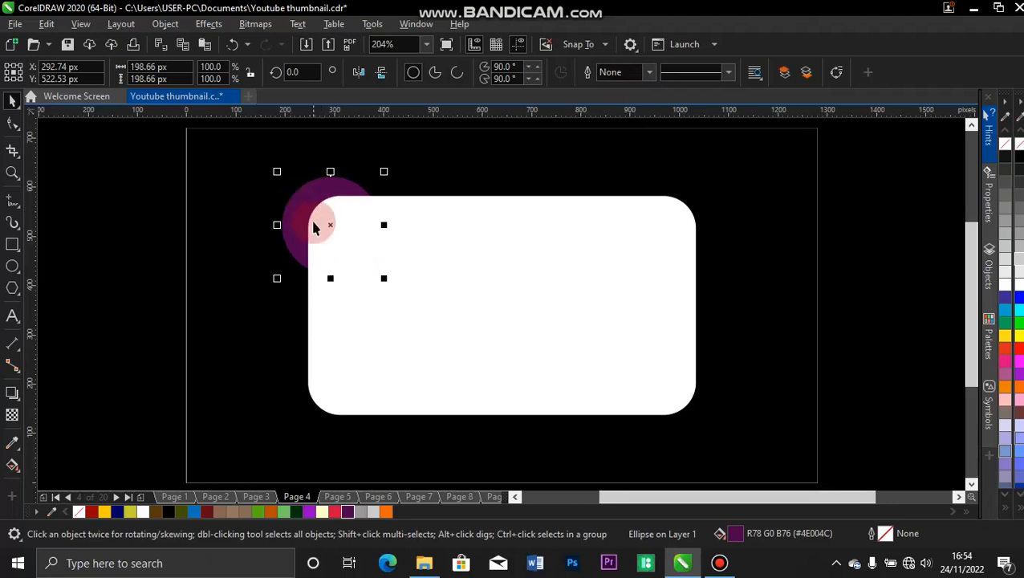
drag(277, 171, 273, 167)
Copy the purple circle to the card's upper-right corner, fill the copy with Deep Navy Blue and place it behind the card.
drag(308, 207, 654, 203)
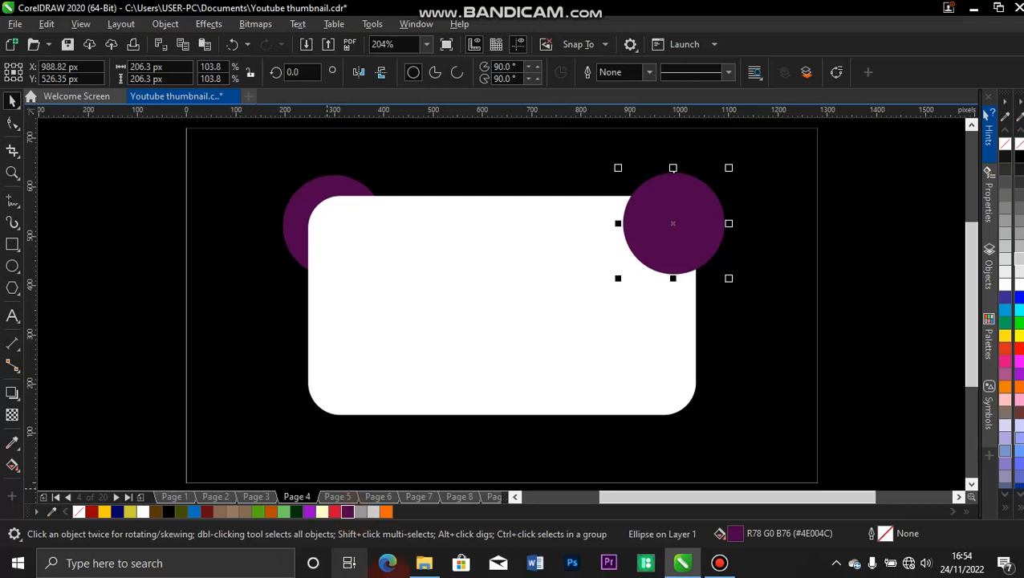
click(269, 497)
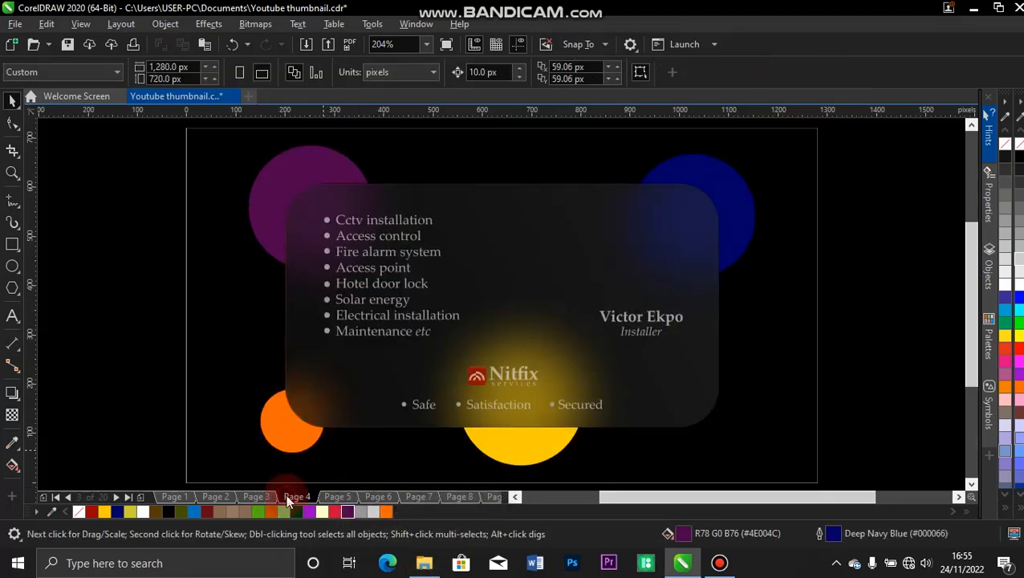
click(290, 497)
click(677, 229)
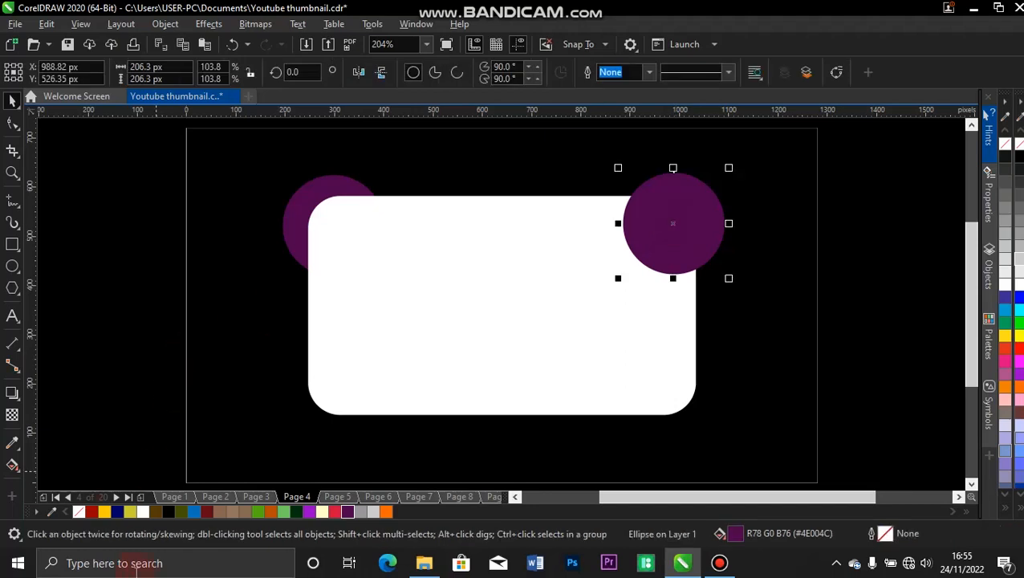
click(117, 512)
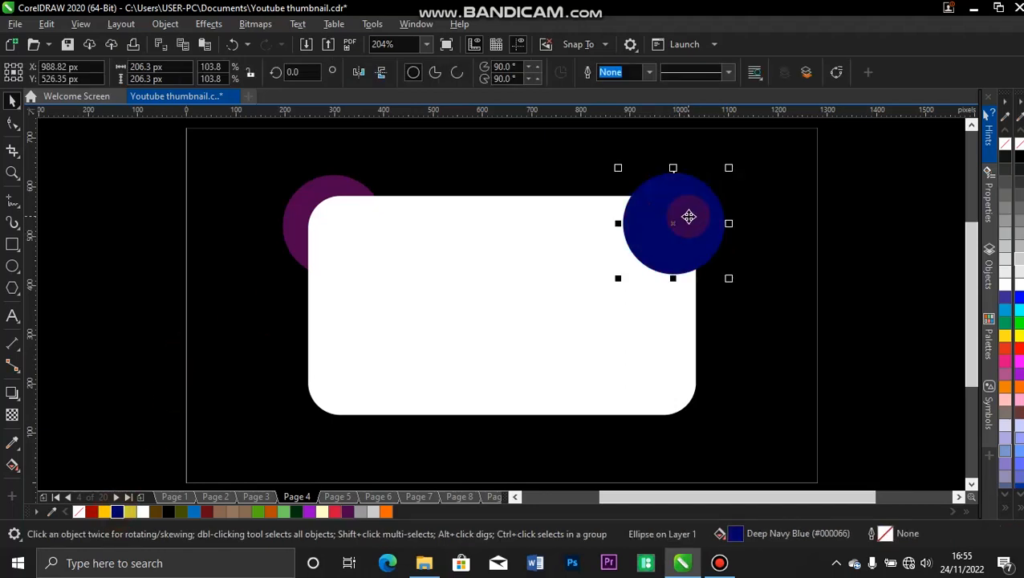
key(ctrl+Page_Down)
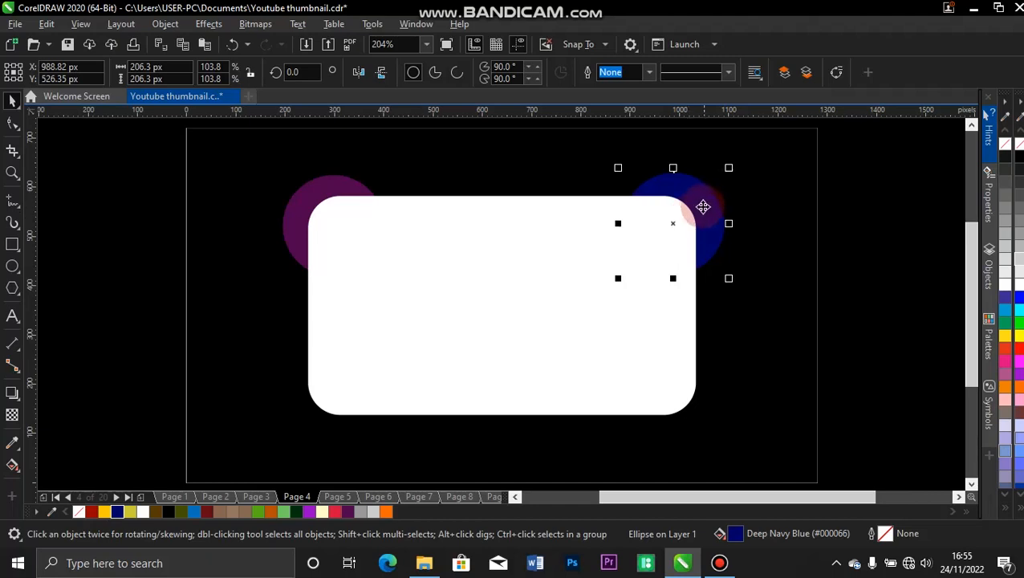
Copy the navy circle to the middle of the card's lower edge, fill it with Deep Yellow and place it behind the card.
click(527, 386)
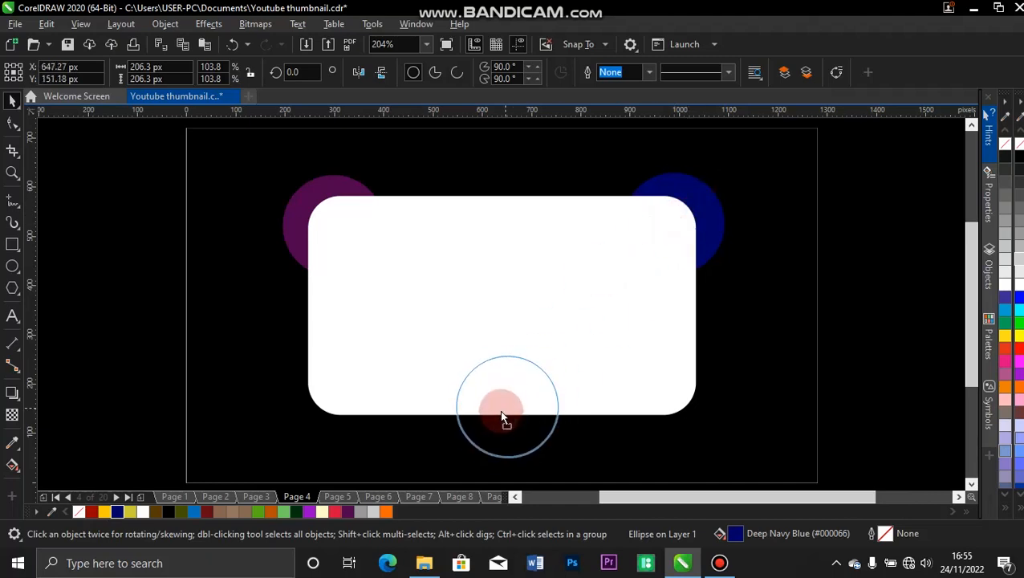
key(ctrl+Page_Up)
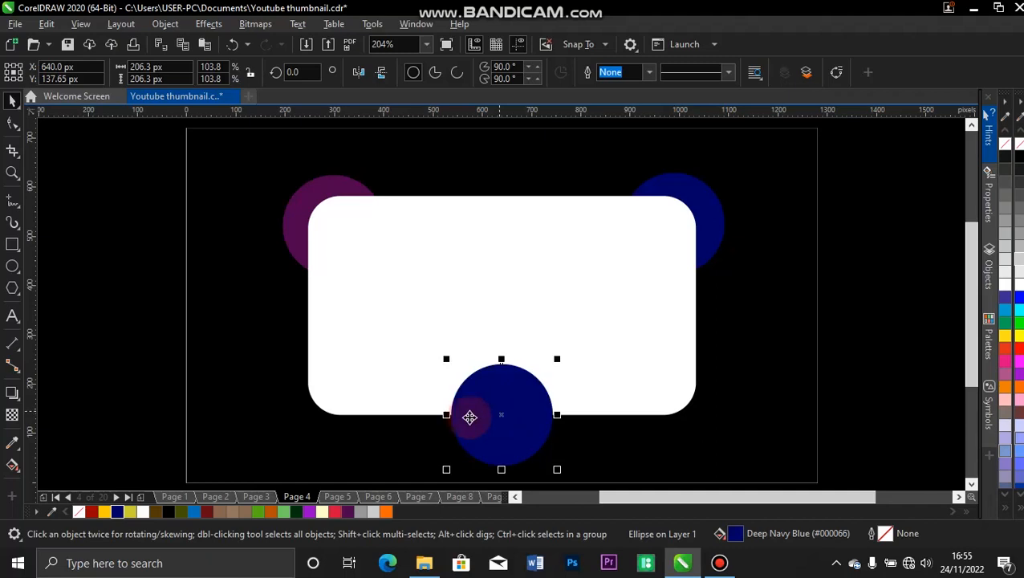
click(105, 511)
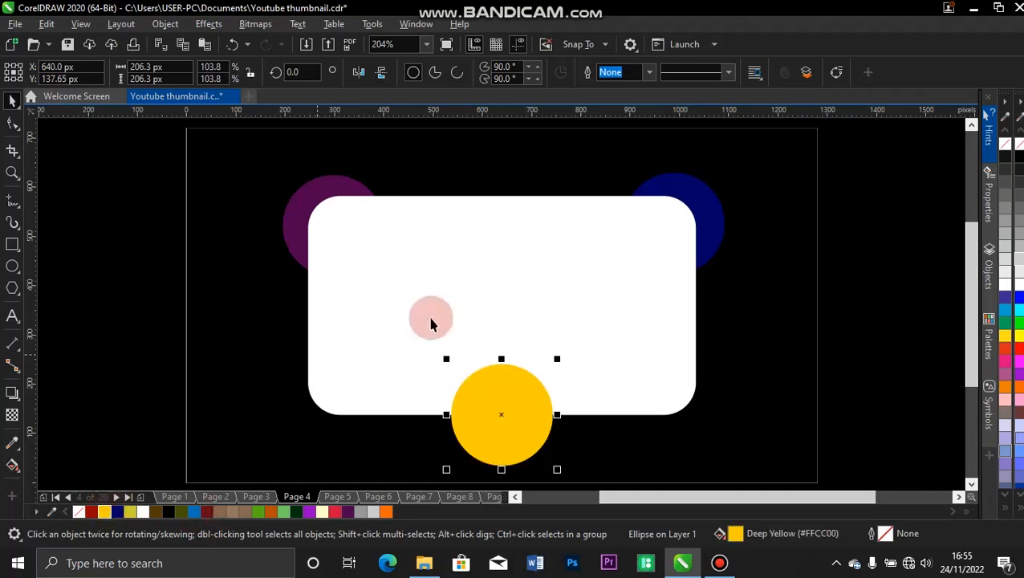
key(ctrl+Page_Down)
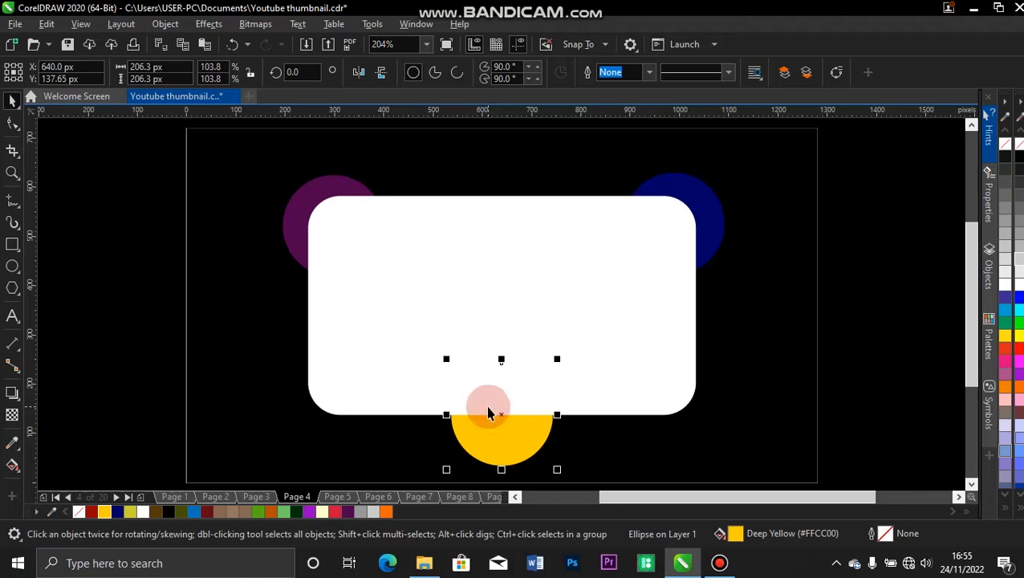
Copy the yellow circle to the card's lower-left corner, shrink it to about 137 px across and fill it with Orange.
drag(505, 416, 327, 439)
drag(263, 478, 245, 441)
drag(338, 425, 325, 404)
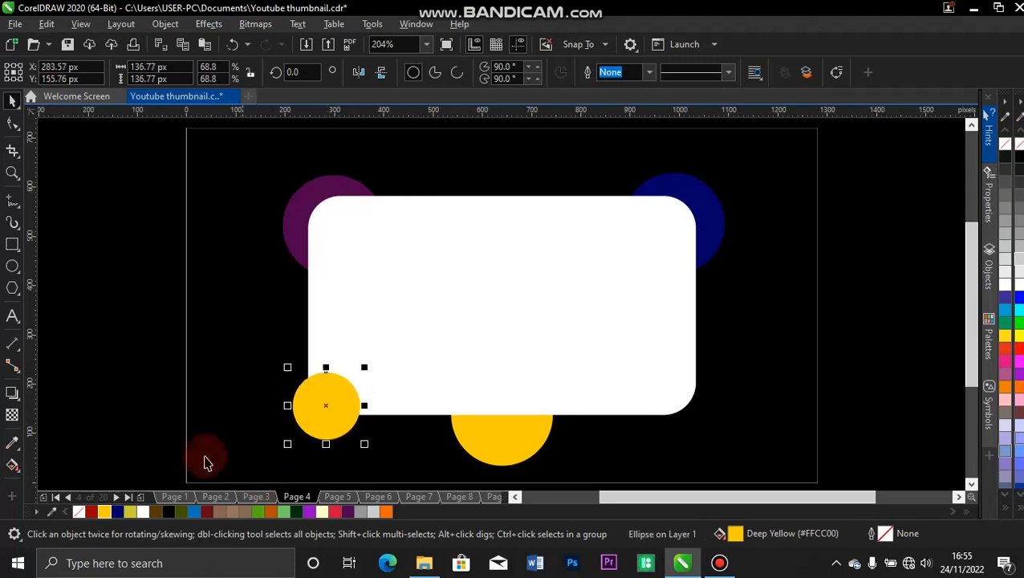
click(385, 511)
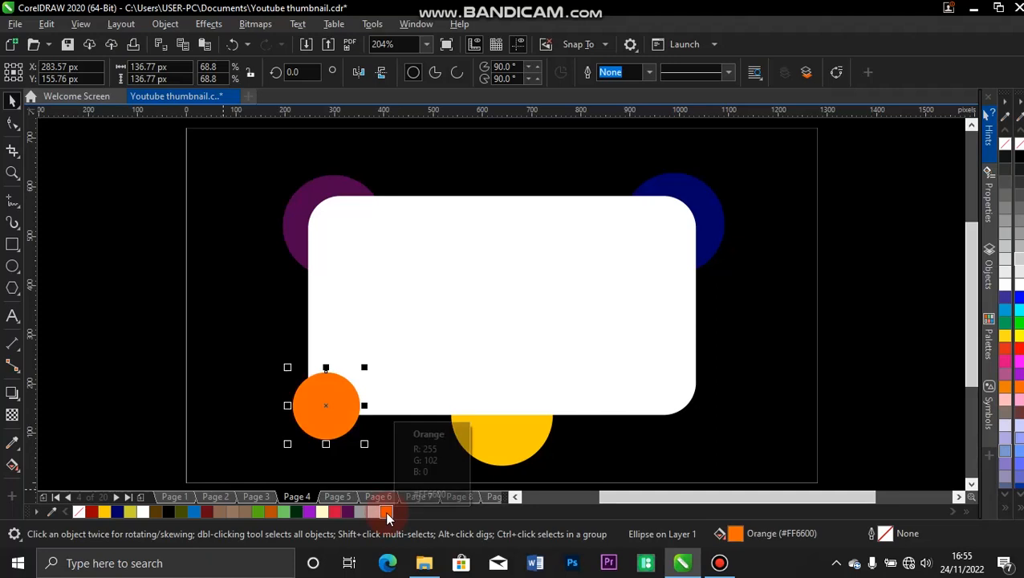
Shift the orange circle slightly inward at the card's lower-left corner and place it behind the card.
drag(319, 415, 321, 413)
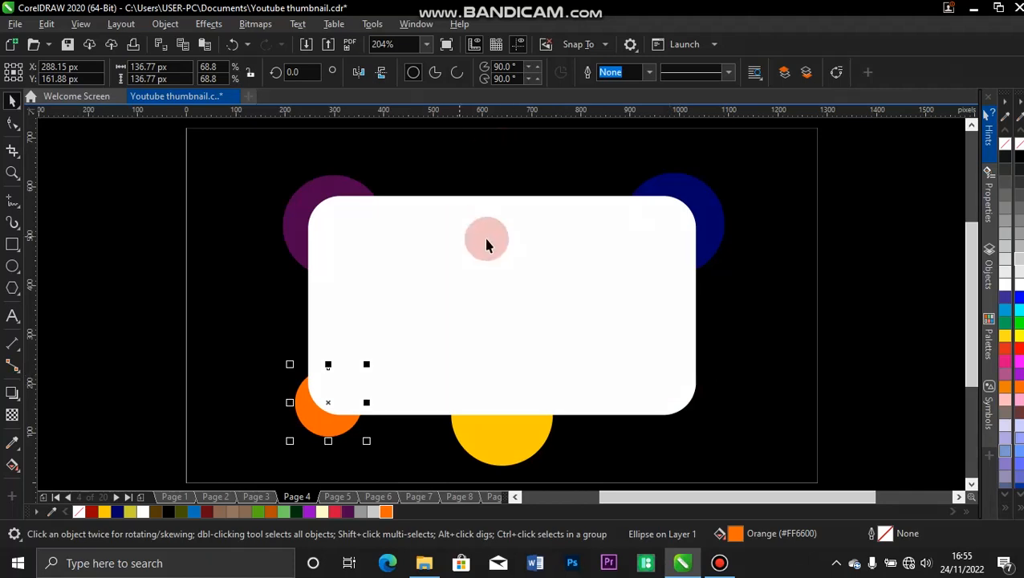
Give the white rounded card a 2.0 px outline in Deep Yellow.
click(636, 268)
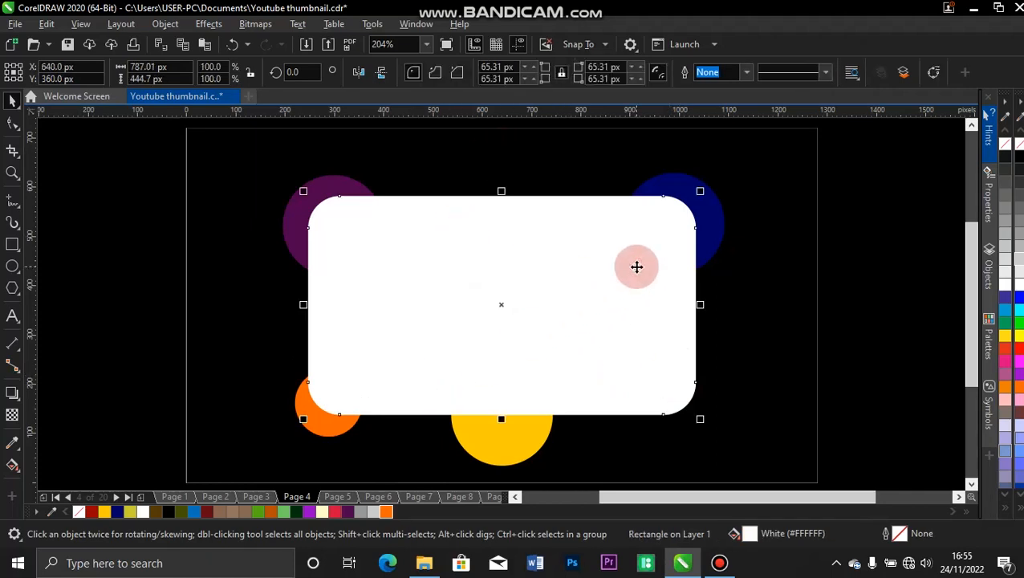
click(744, 73)
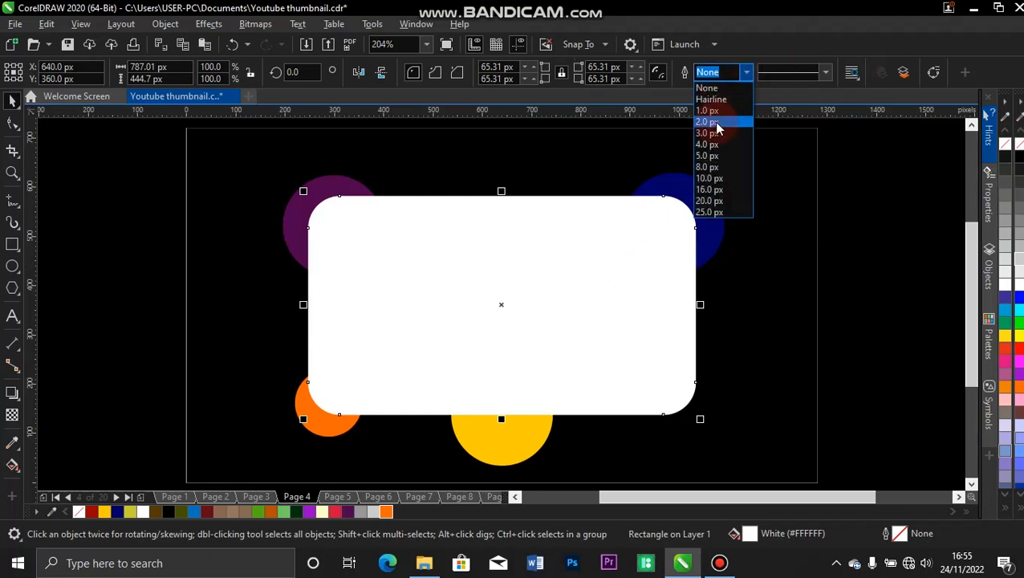
click(709, 121)
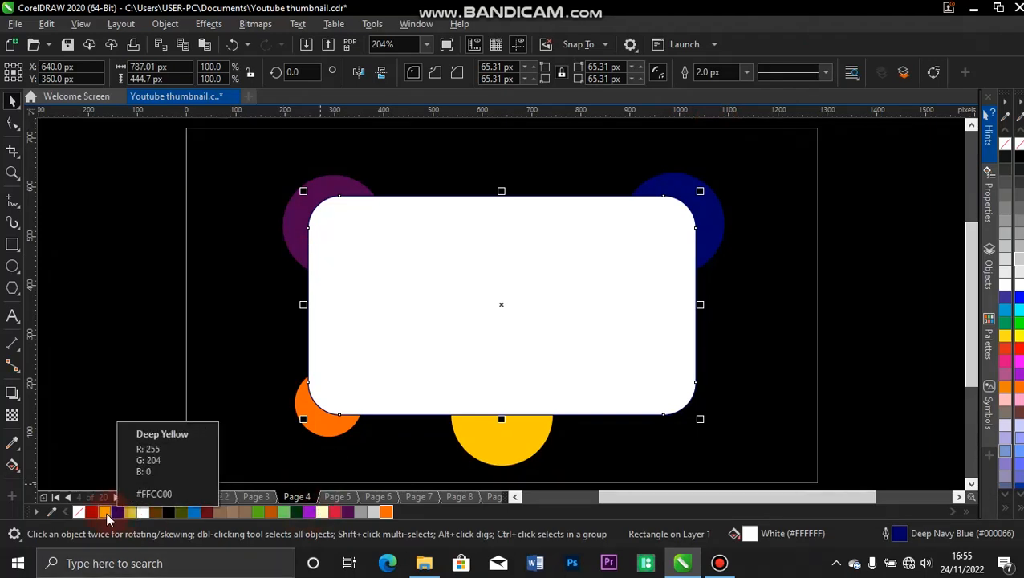
right_click(107, 517)
click(119, 289)
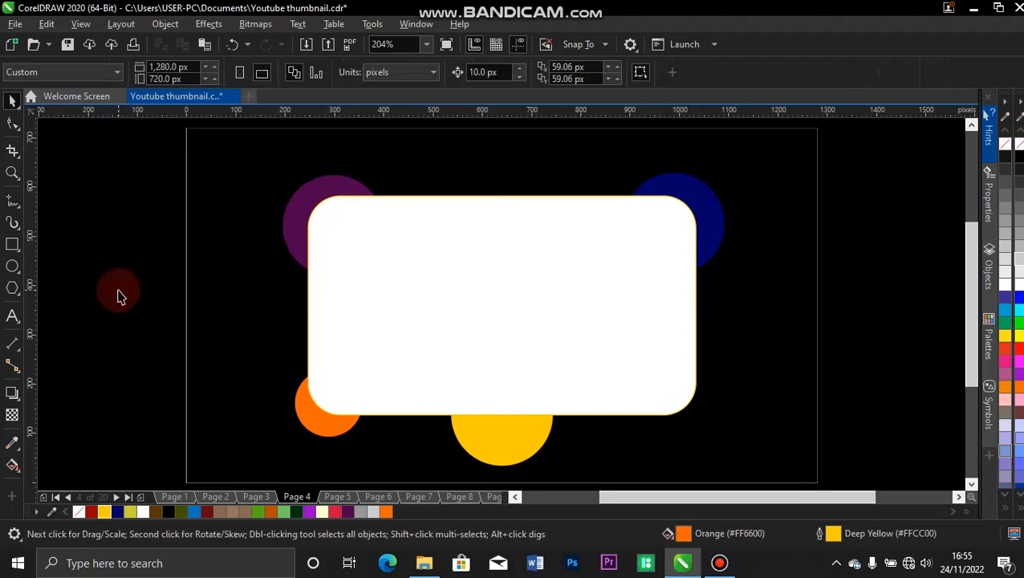
Apply a linear fountain fill to the card from its lower-left to its upper-right corner, with dark grey at the lower-left end.
click(528, 257)
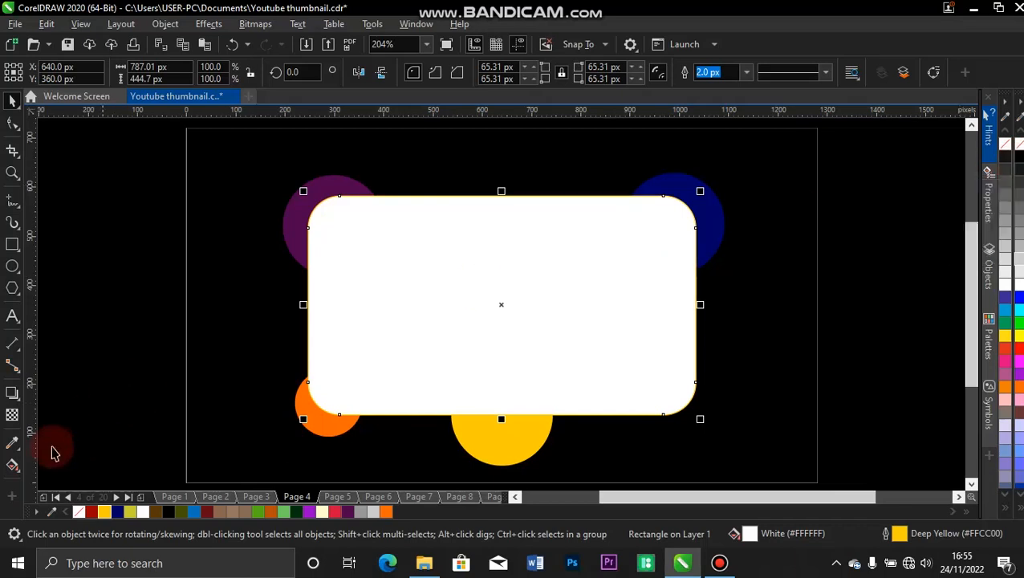
click(13, 467)
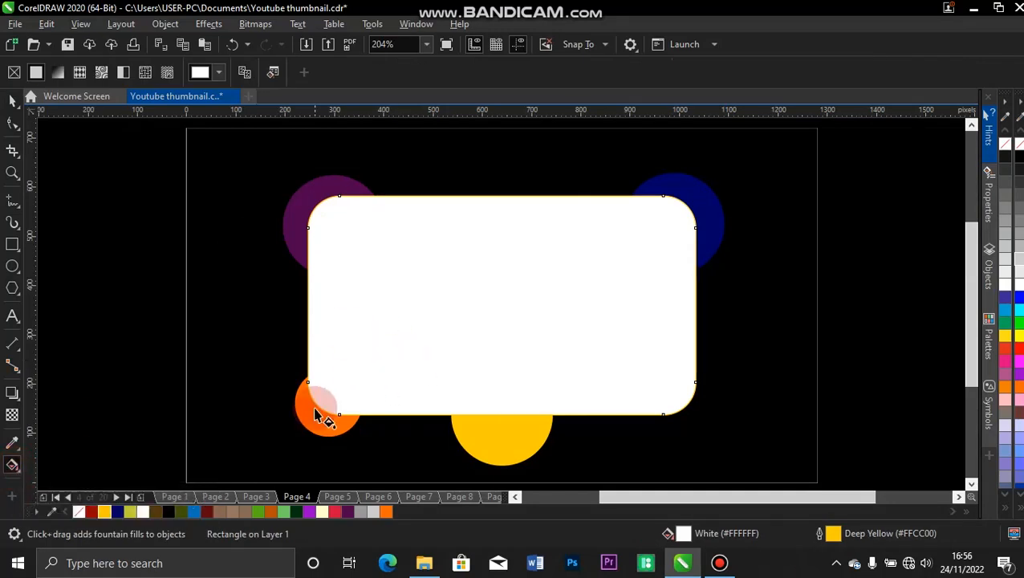
drag(290, 414, 697, 211)
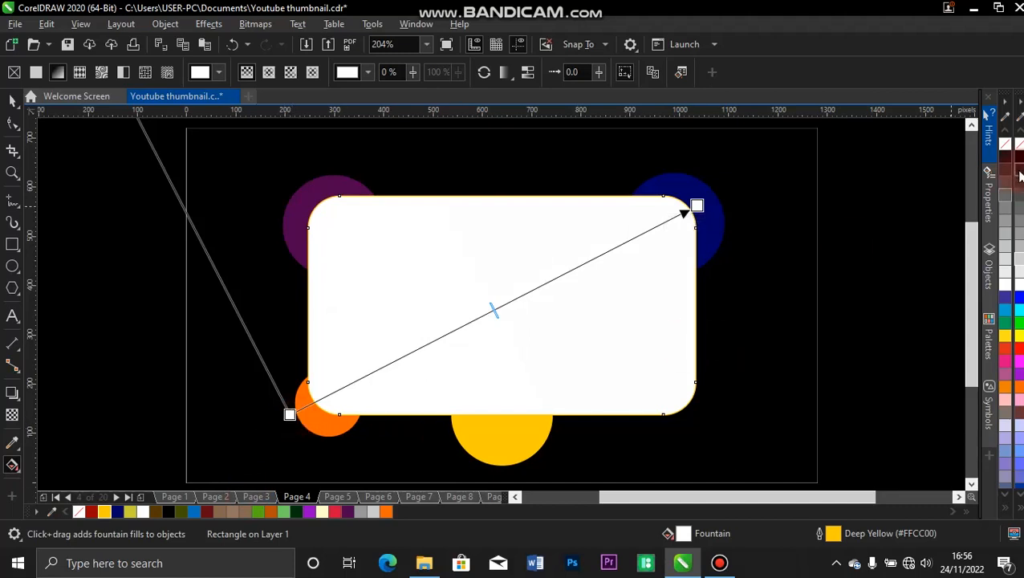
drag(1020, 171, 999, 186)
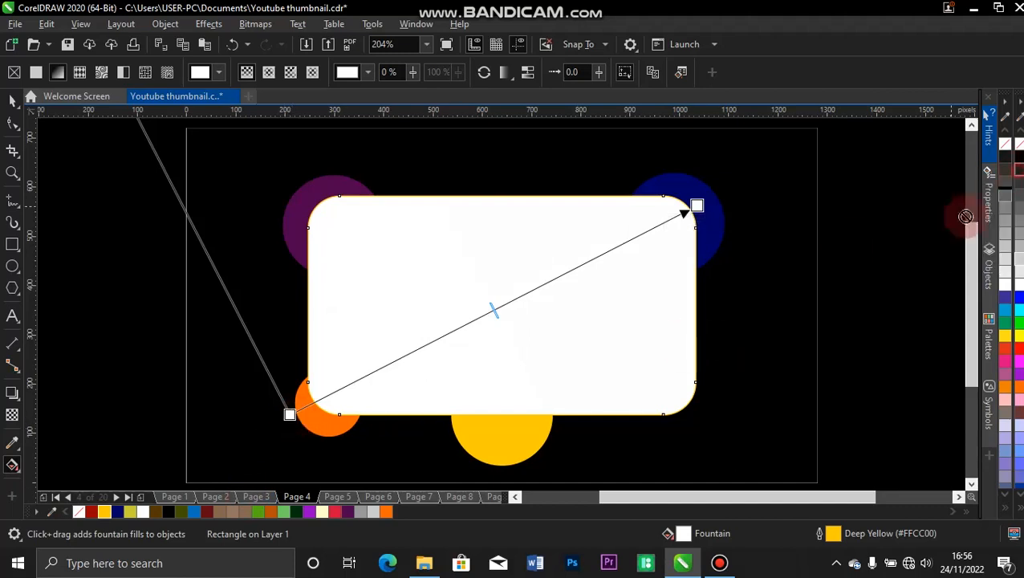
drag(390, 397, 290, 415)
click(696, 206)
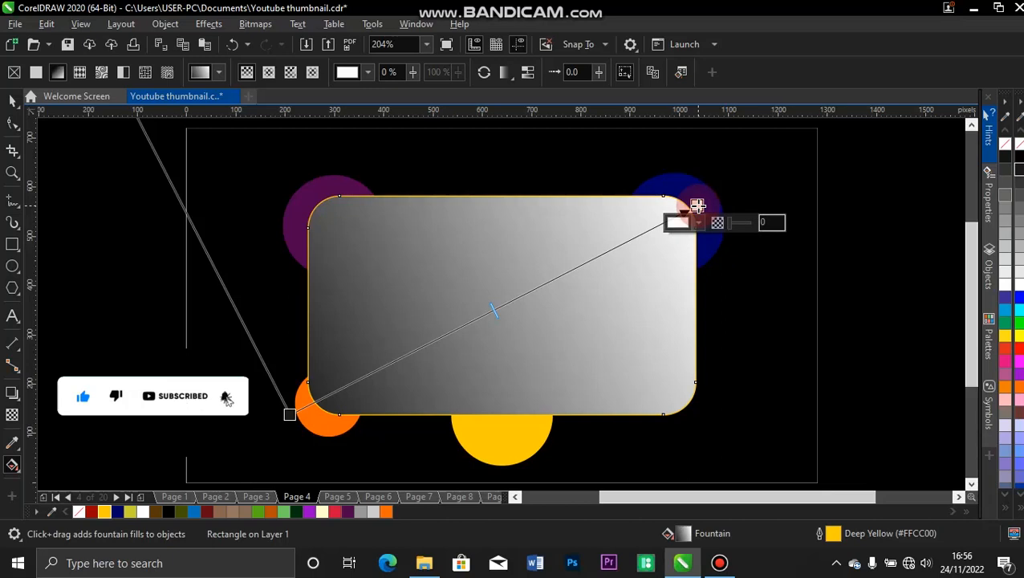
click(700, 226)
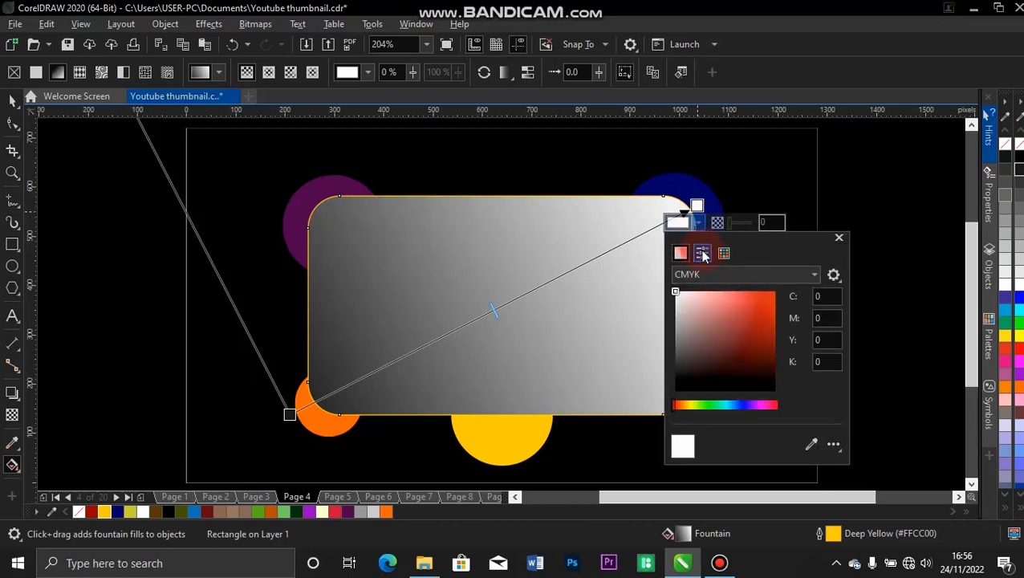
click(702, 253)
click(680, 254)
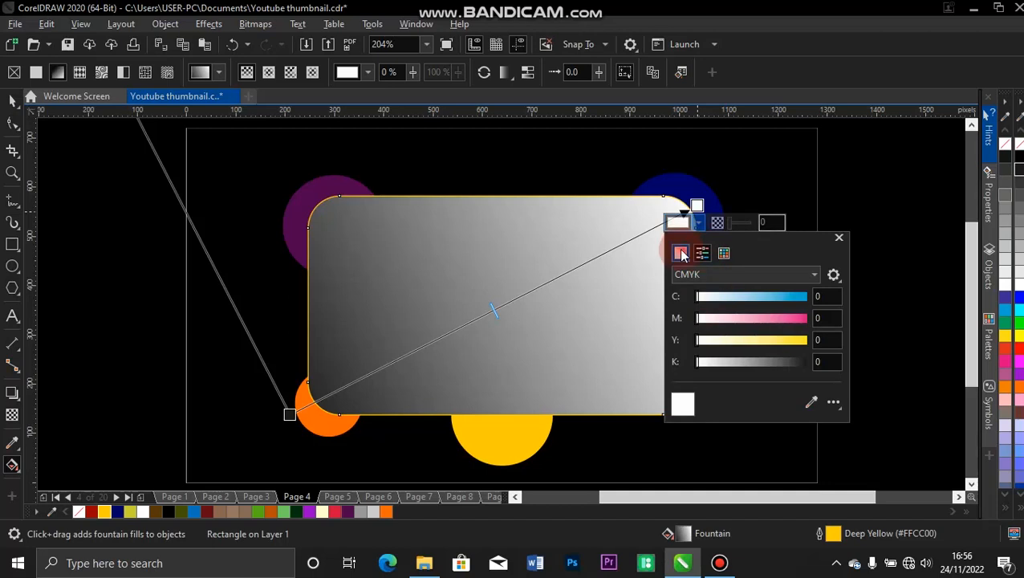
click(839, 239)
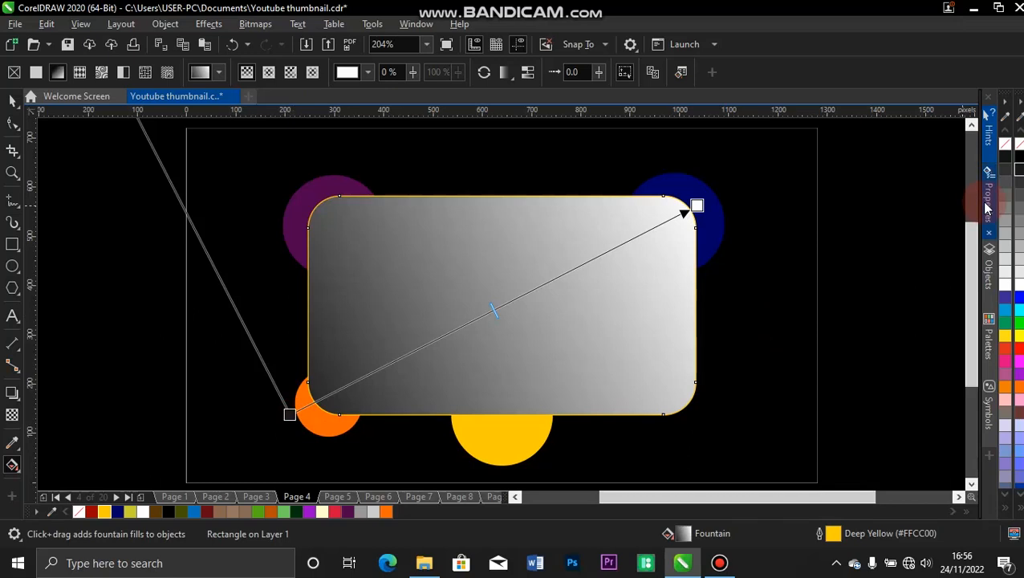
Colour the upper-right end of the card's fountain fill a slightly lighter dark grey and move that end just beyond the corner.
drag(1009, 187, 699, 208)
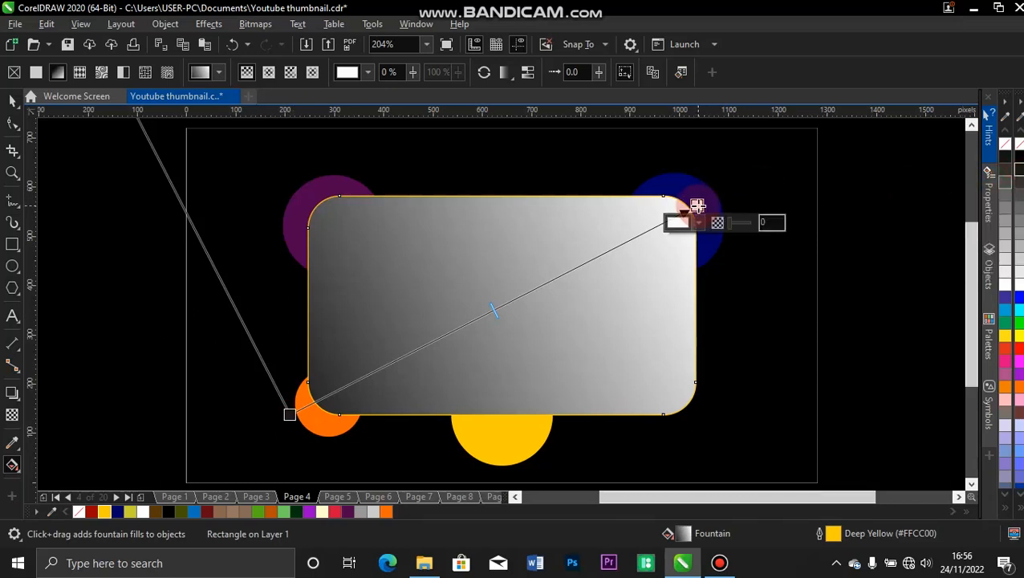
drag(1008, 184, 699, 211)
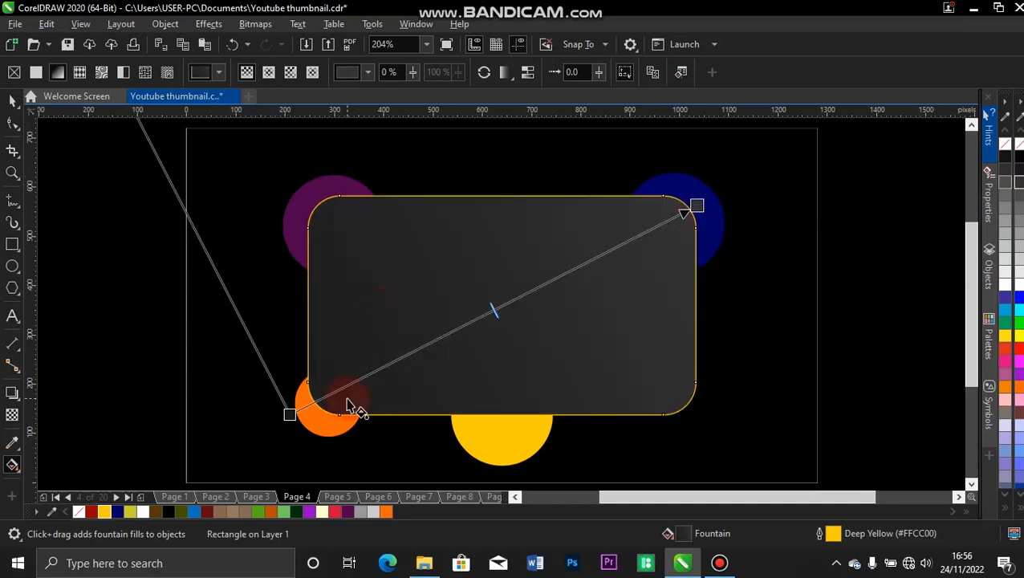
drag(696, 206, 711, 195)
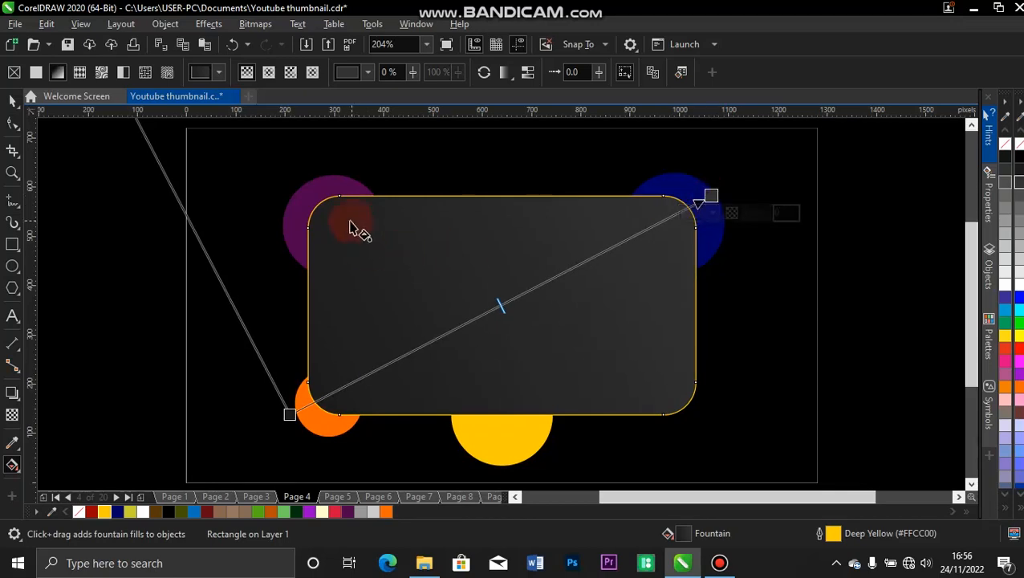
click(12, 100)
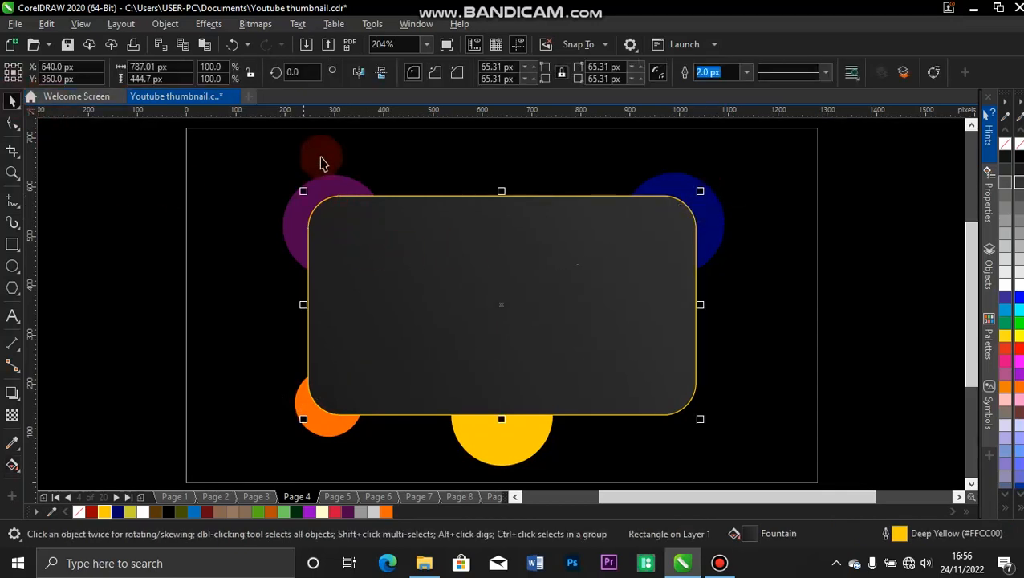
Try moving the card together with its outline at the upper-left corner, and undo the move.
key(z)
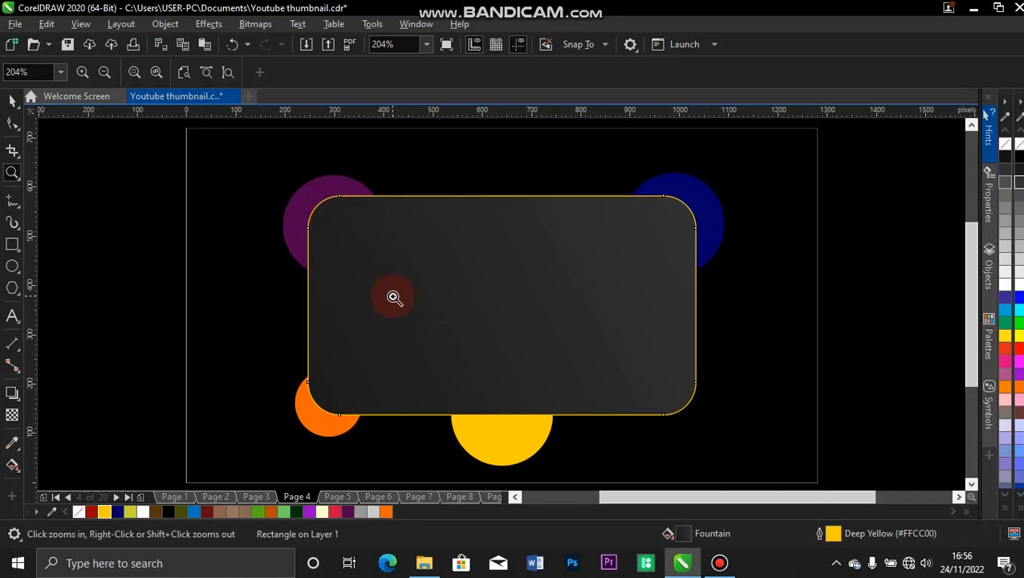
drag(265, 176, 428, 277)
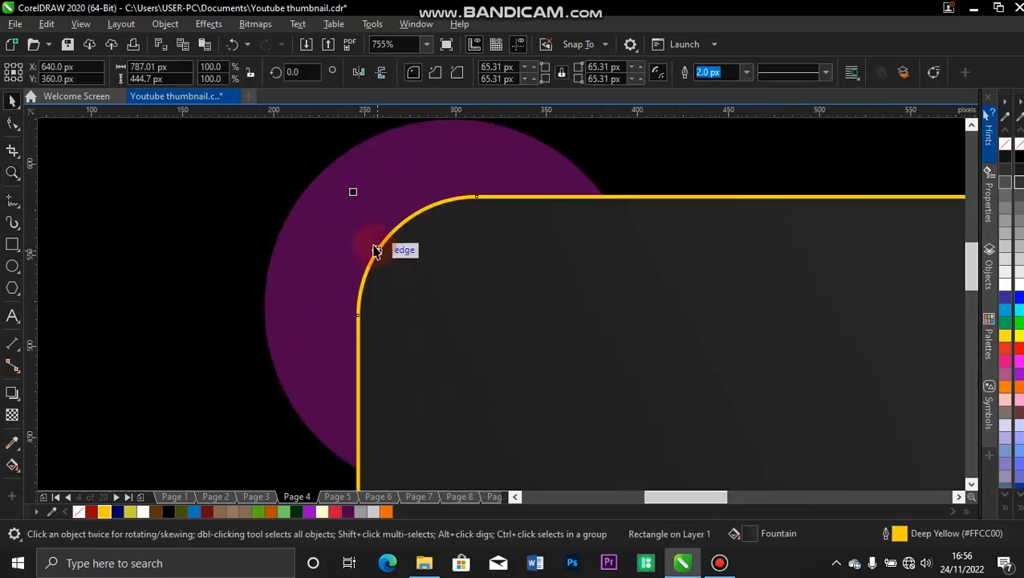
drag(372, 247, 346, 228)
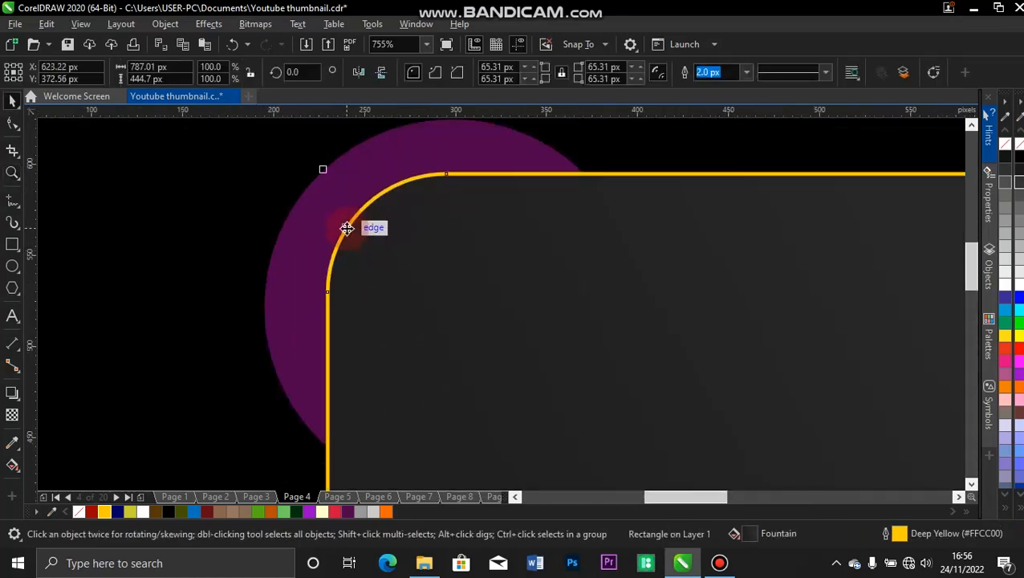
key(ctrl+z)
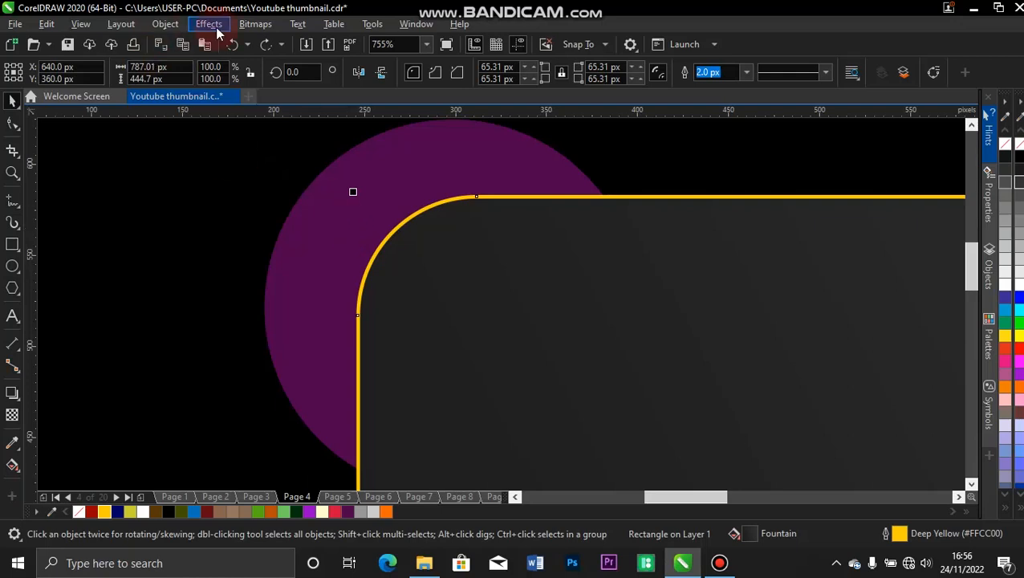
Convert the card's outline to a separate object, then test-move the separated outline and undo that move.
click(177, 24)
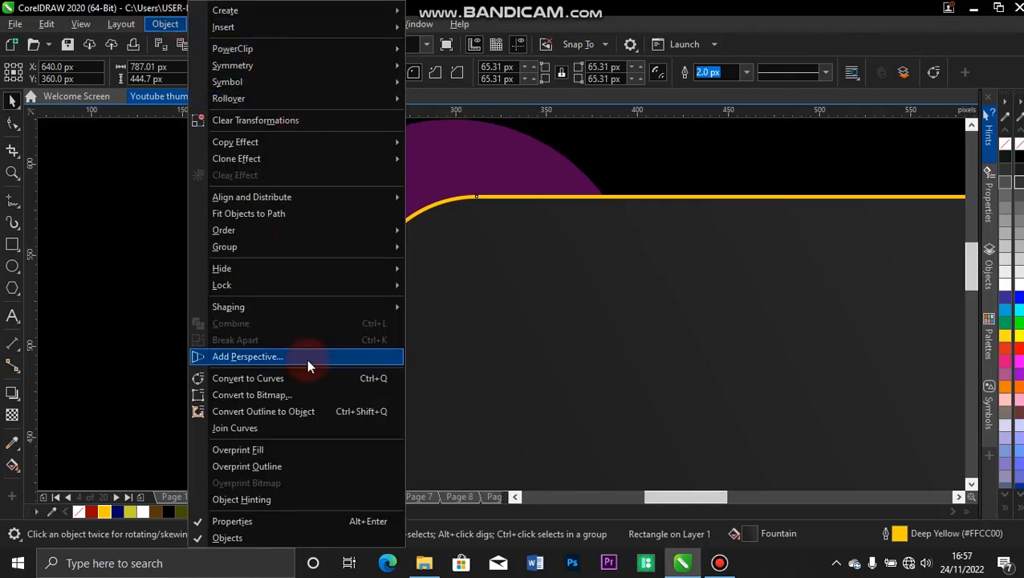
click(297, 413)
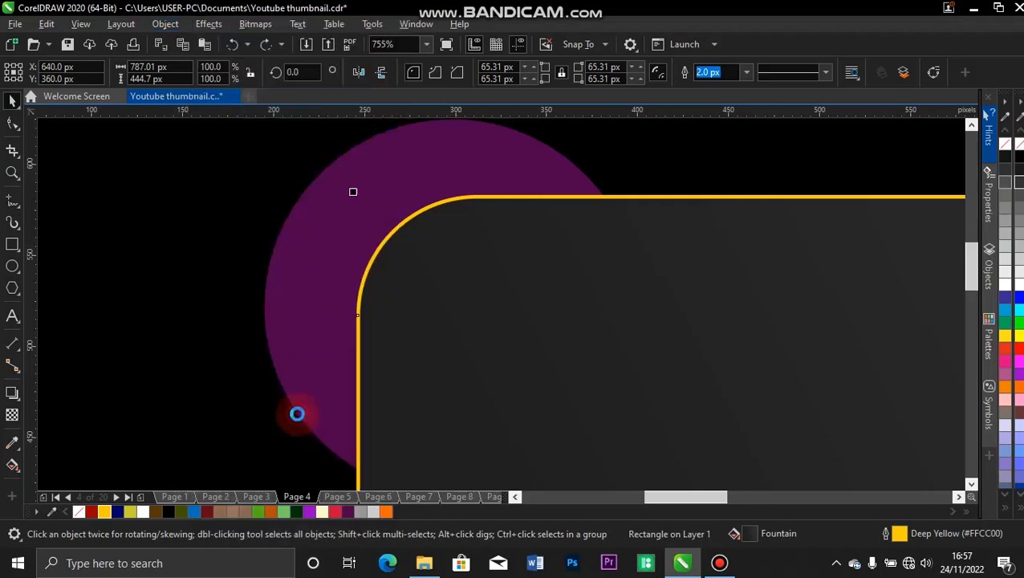
click(314, 172)
drag(390, 234, 318, 184)
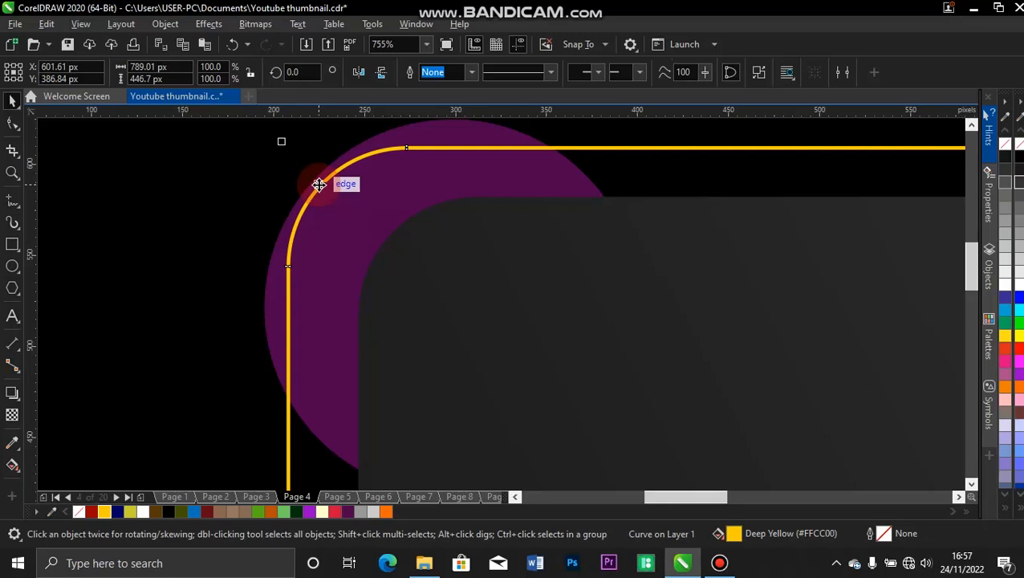
key(ctrl+z)
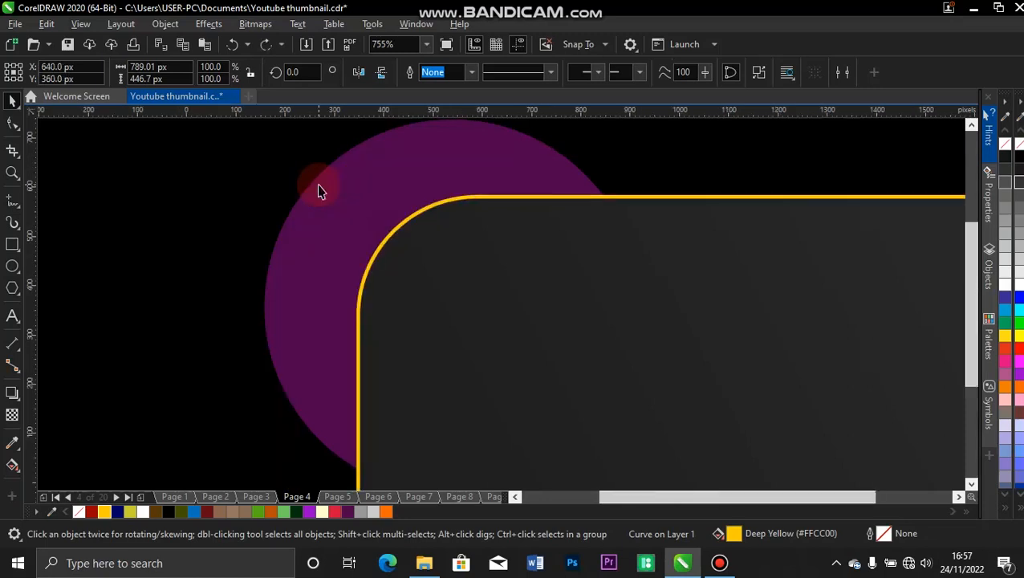
Apply a linear fountain fill to the separated outline, running from Deep Navy Blue at the upper-right corner to Orange at the lower-left.
key(shift+F4)
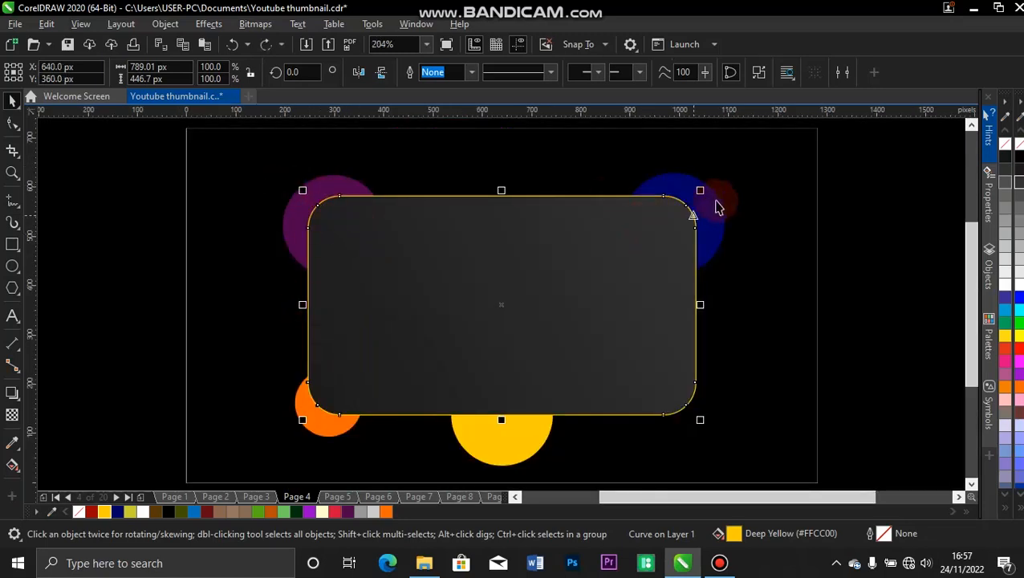
click(11, 467)
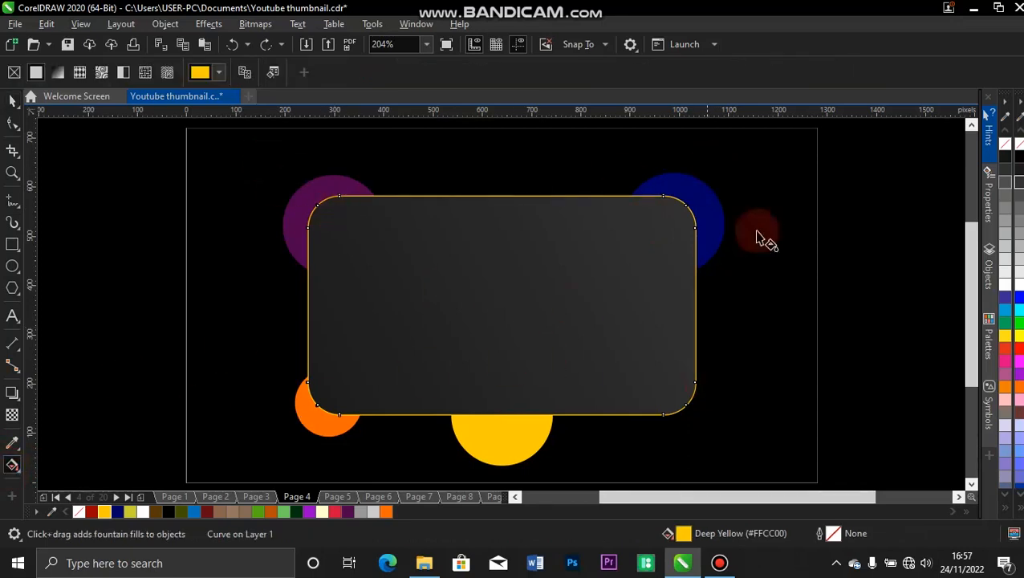
drag(715, 192, 284, 418)
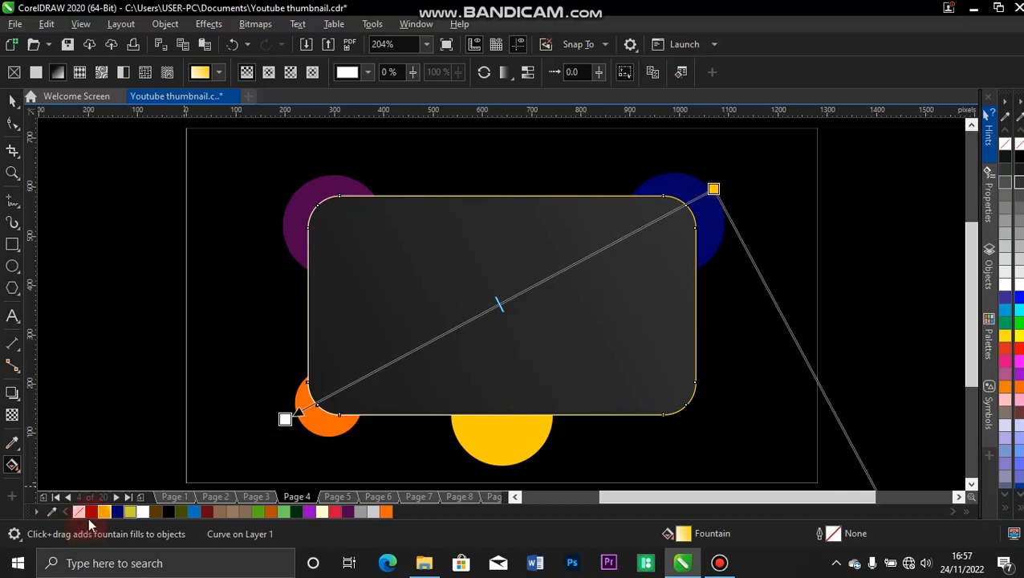
drag(116, 511, 555, 361)
drag(735, 173, 714, 189)
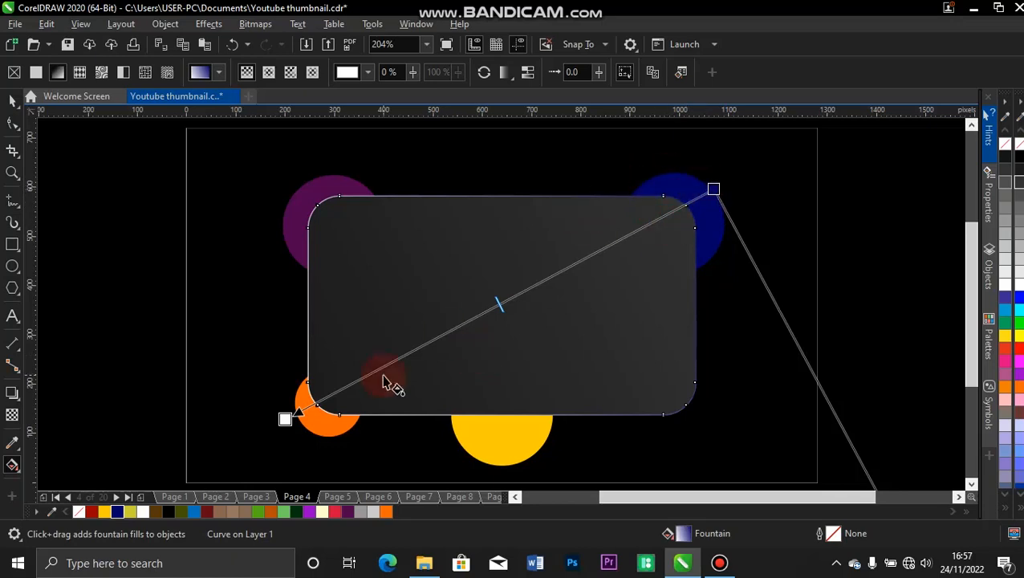
drag(386, 511, 284, 418)
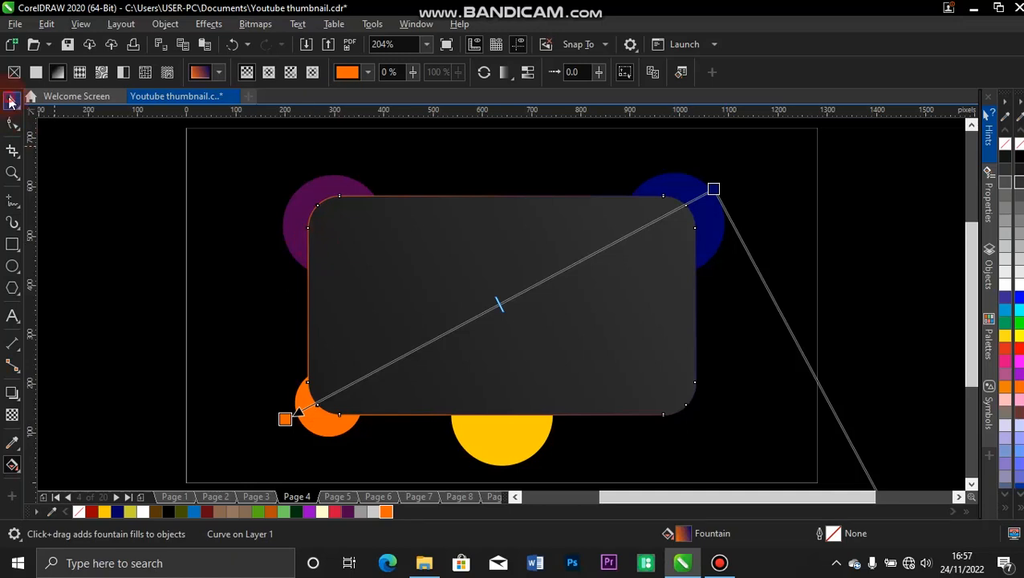
click(11, 101)
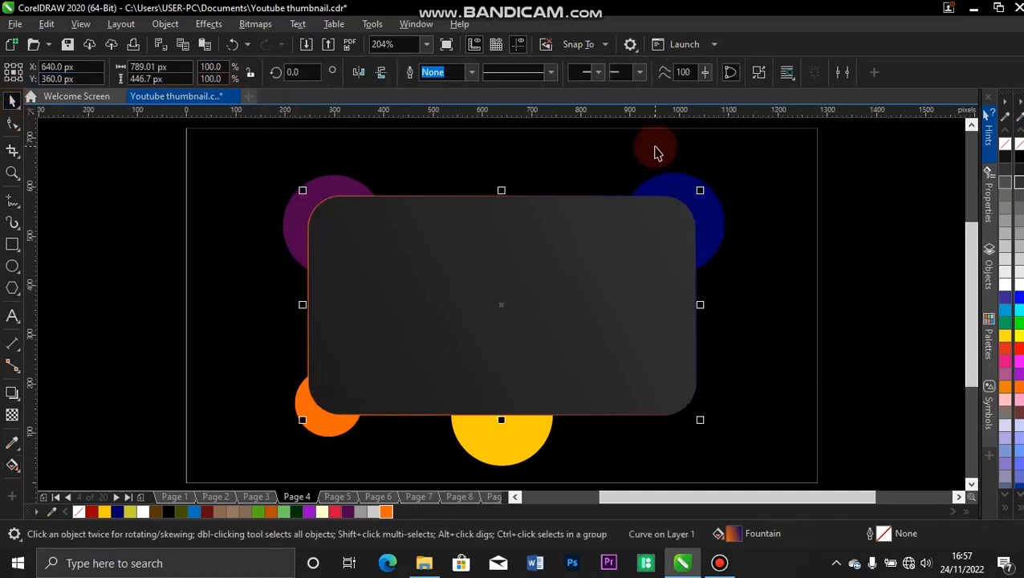
Apply a uniform transparency of 50 to the dark grey card.
click(484, 149)
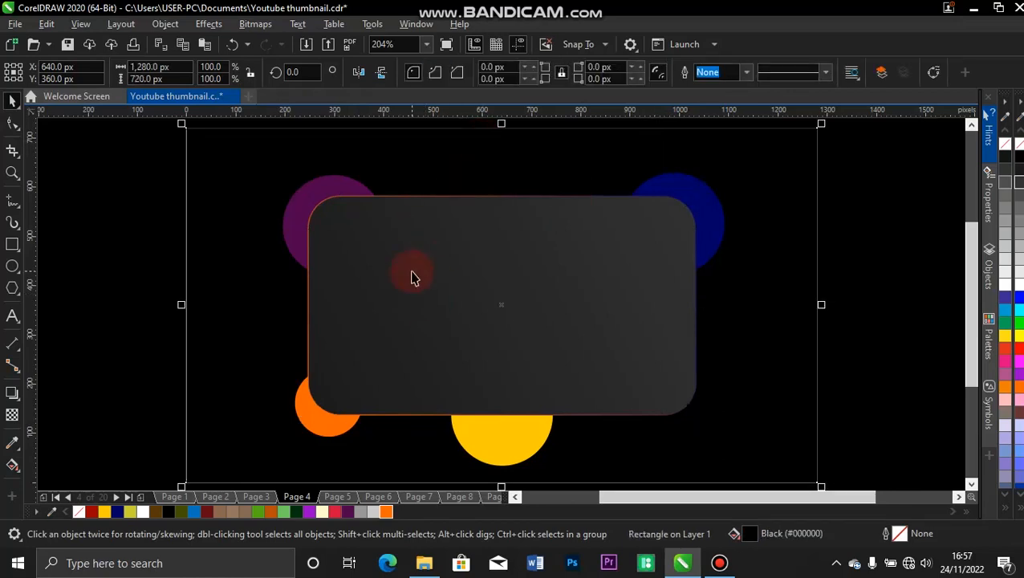
click(412, 273)
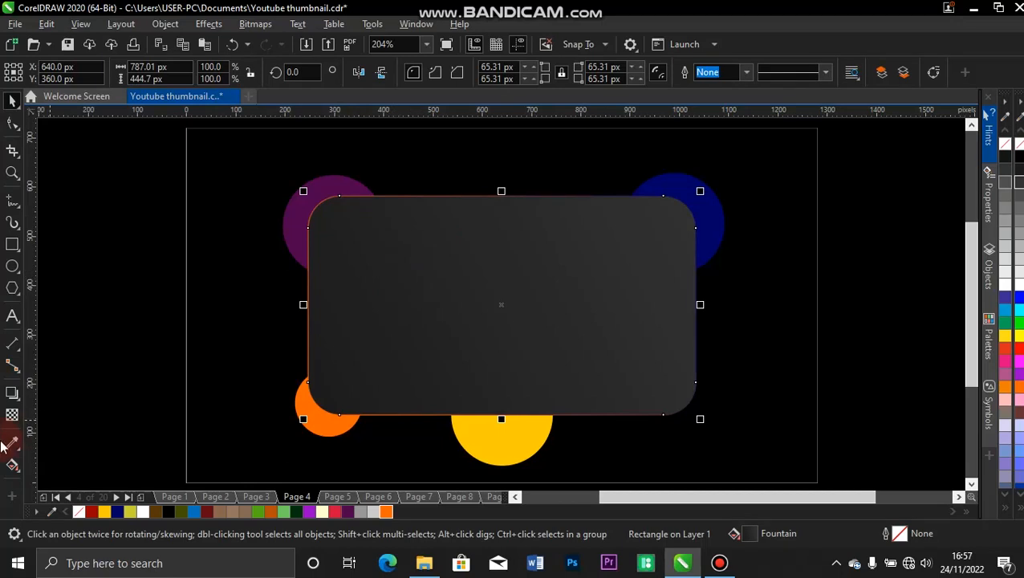
click(12, 415)
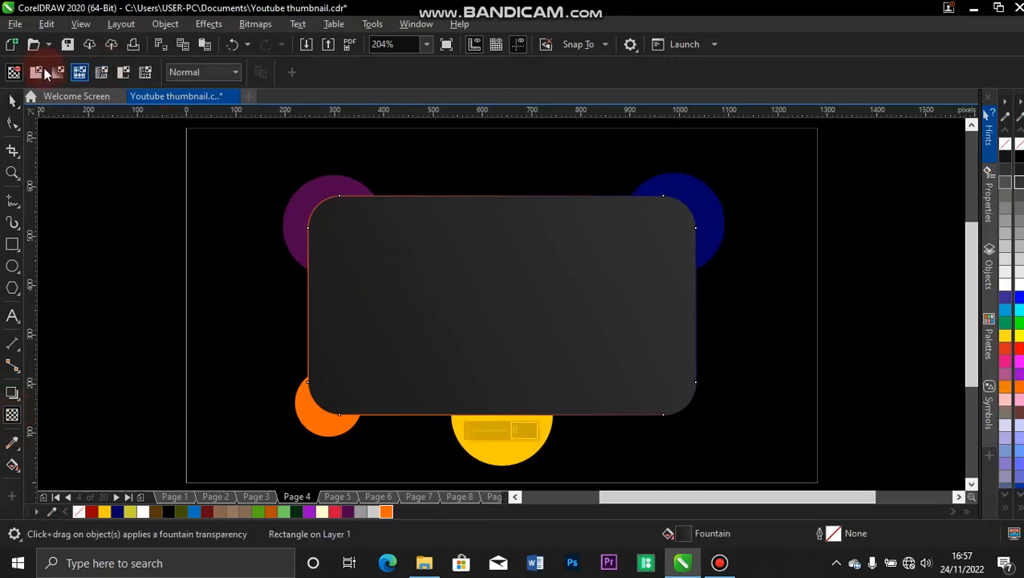
click(37, 73)
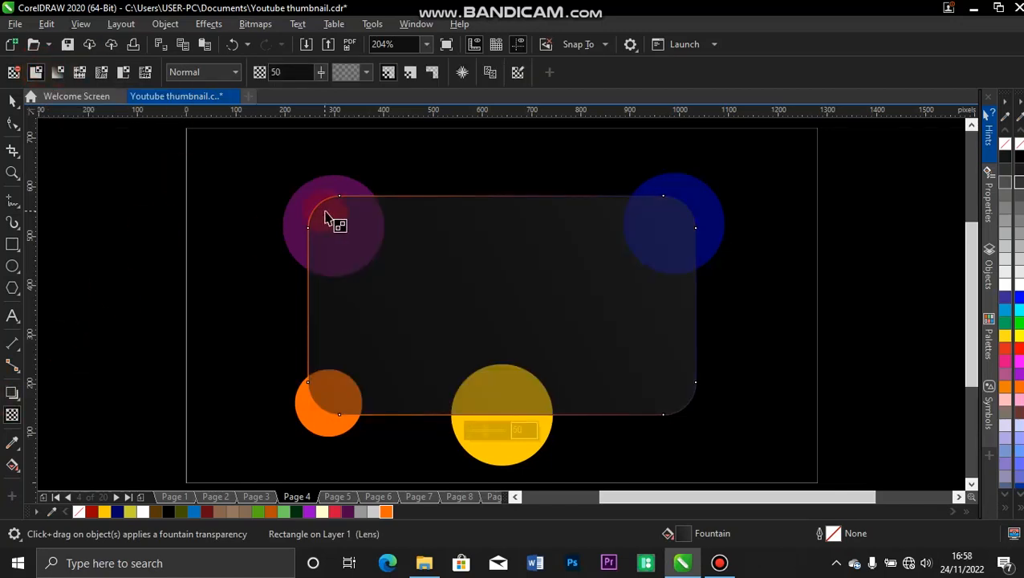
Apply a uniform transparency of 50 to the separated gradient outline around the card.
click(307, 271)
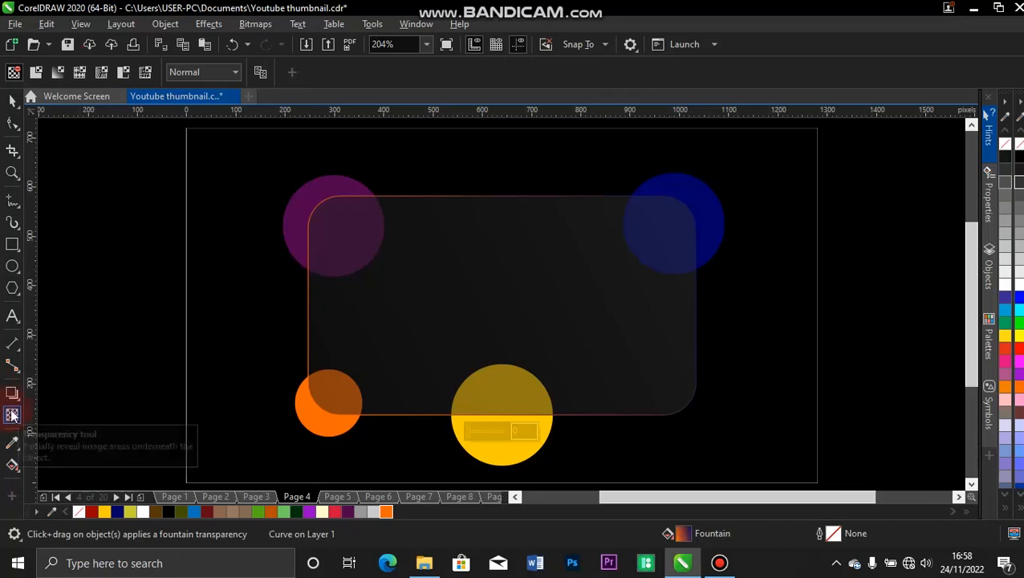
click(36, 72)
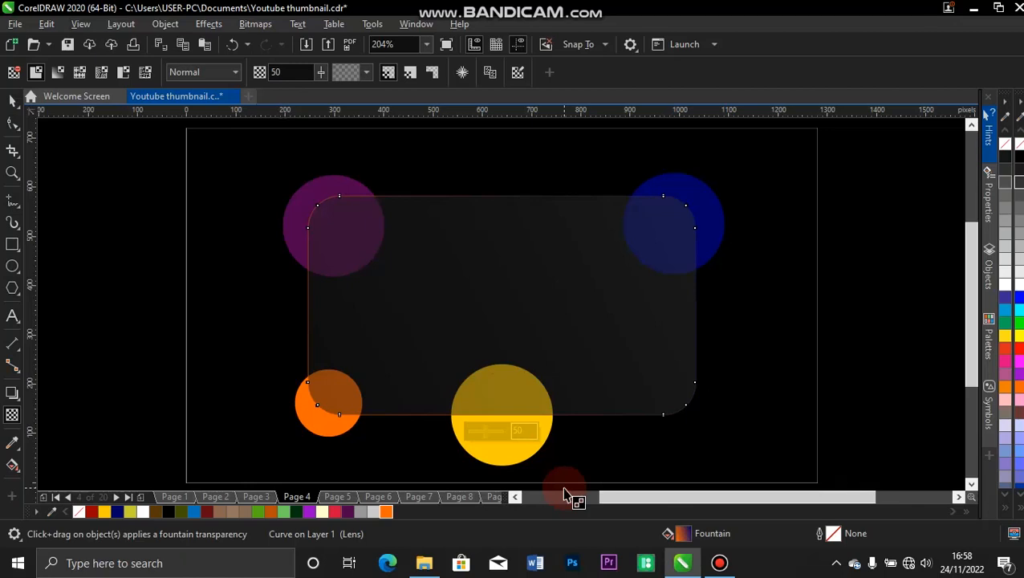
click(12, 98)
click(160, 168)
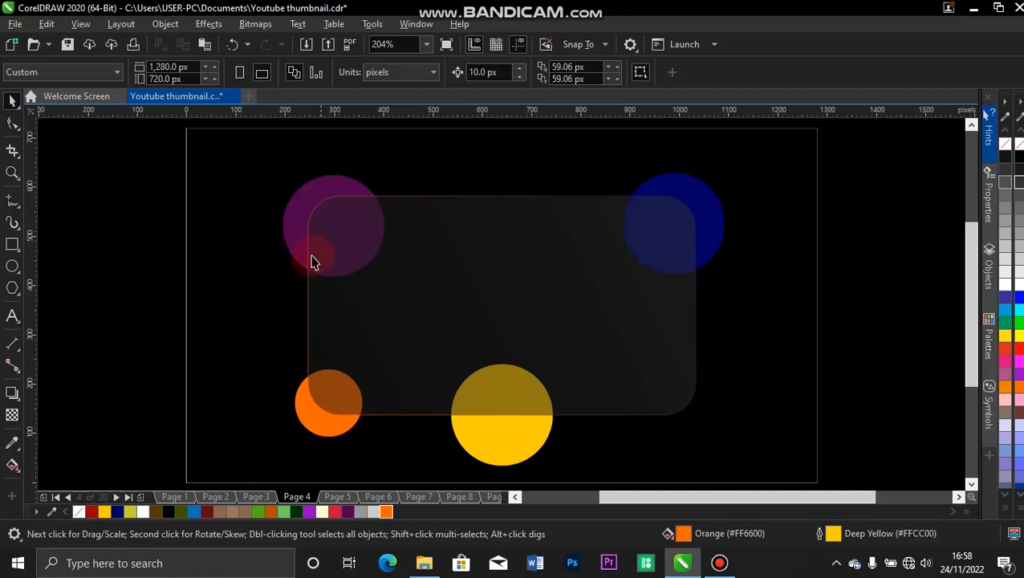
Select the card, its outline and all four circles, then try moving them together and undo the move.
click(309, 292)
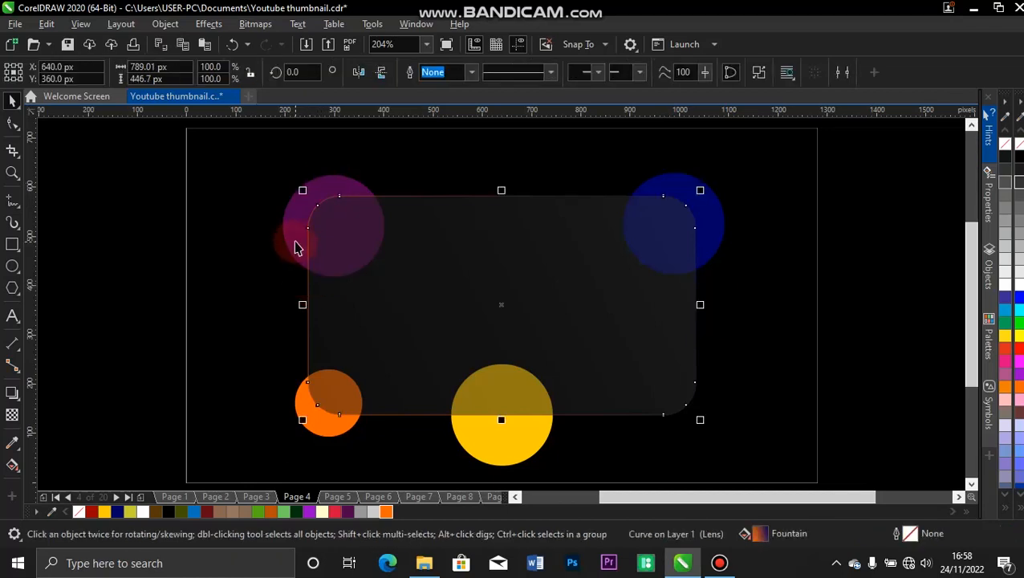
shift+click(377, 299)
drag(377, 299, 411, 290)
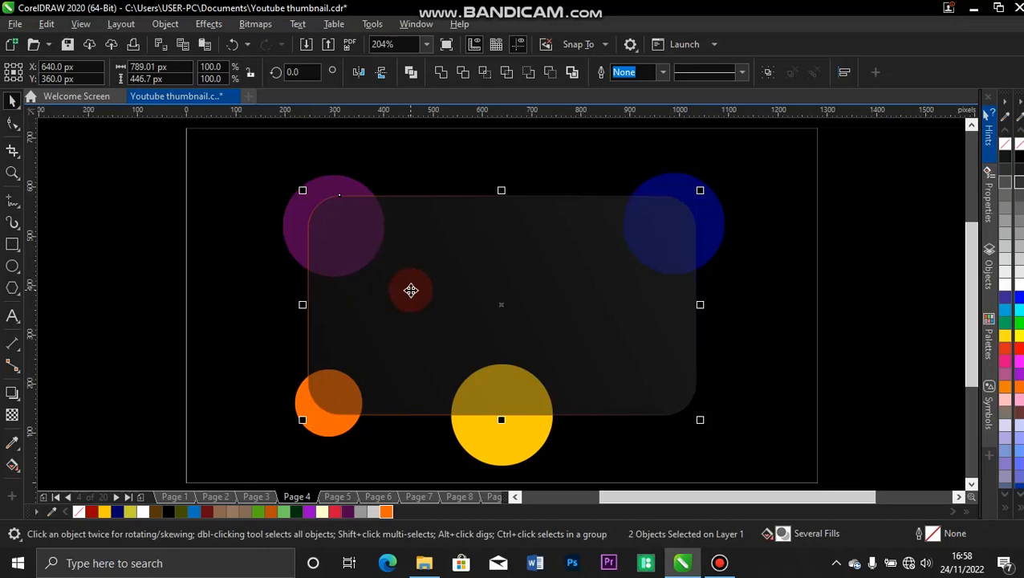
drag(411, 290, 289, 239)
shift+click(289, 239)
shift+click(317, 428)
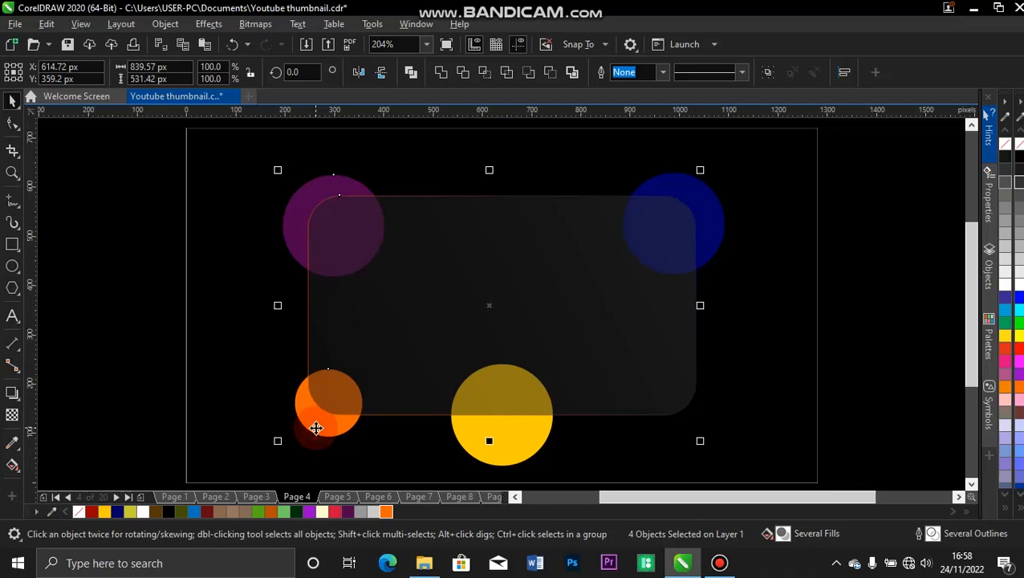
shift+click(499, 446)
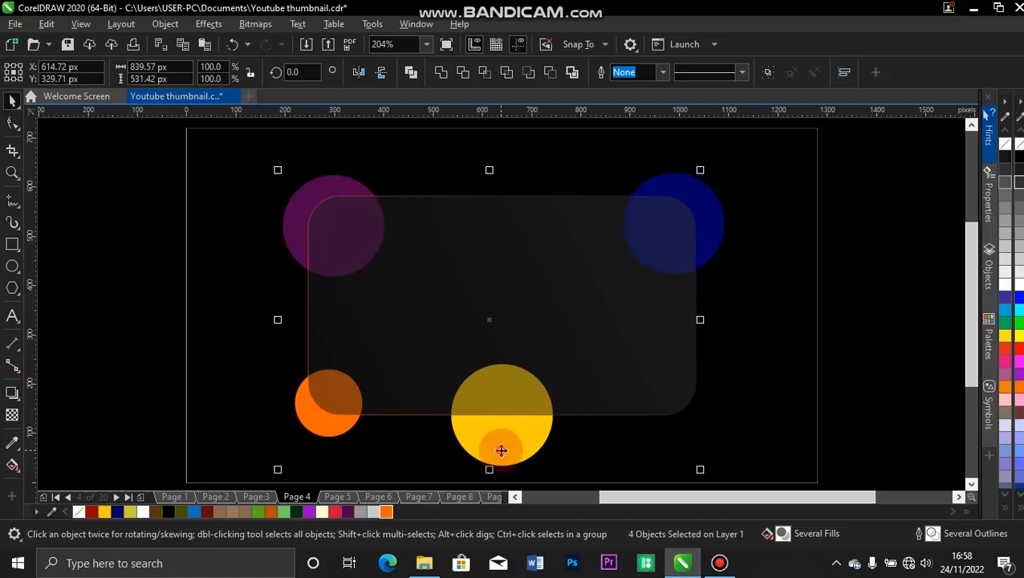
shift+click(715, 237)
drag(511, 312, 736, 268)
key(ctrl+z)
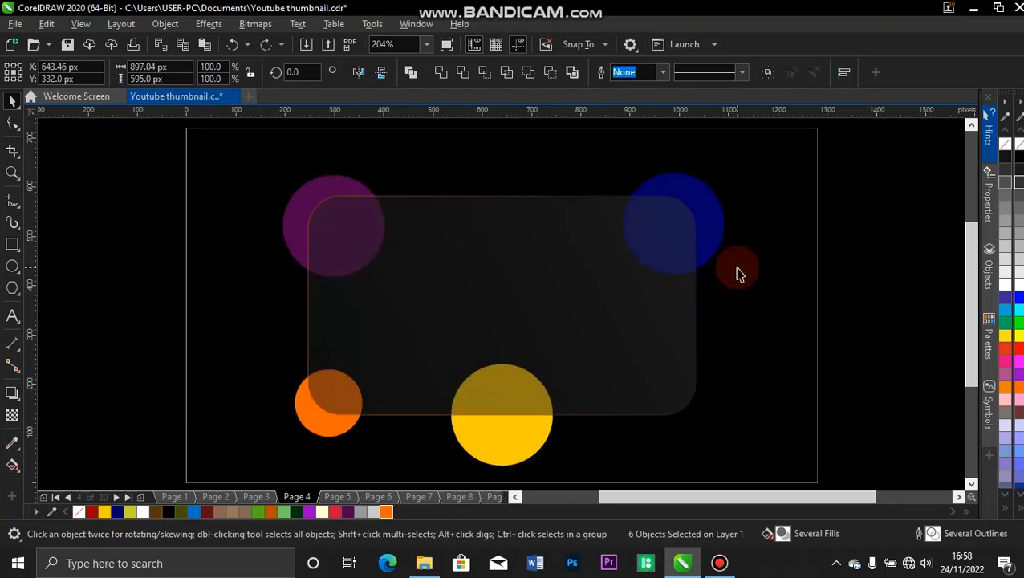
drag(505, 323, 281, 314)
key(Escape)
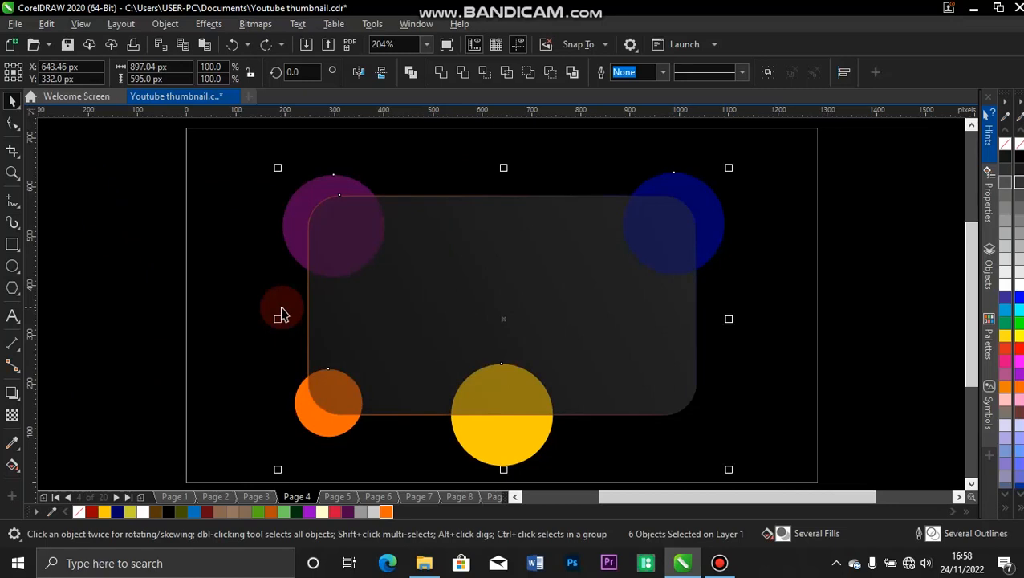
Duplicate the selected card, outline and circles to the right of the original, and group the copy.
drag(384, 311, 568, 303)
right_click(568, 303)
key(ctrl+g)
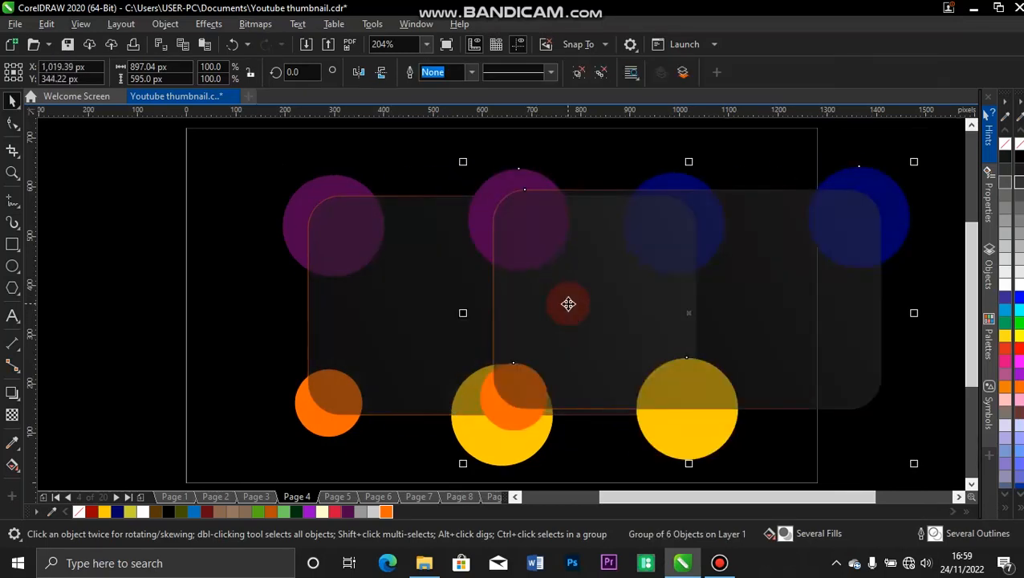
PowerClip the grouped copy inside the original dark card, and centre the clipped contents on the page.
right_click(565, 302)
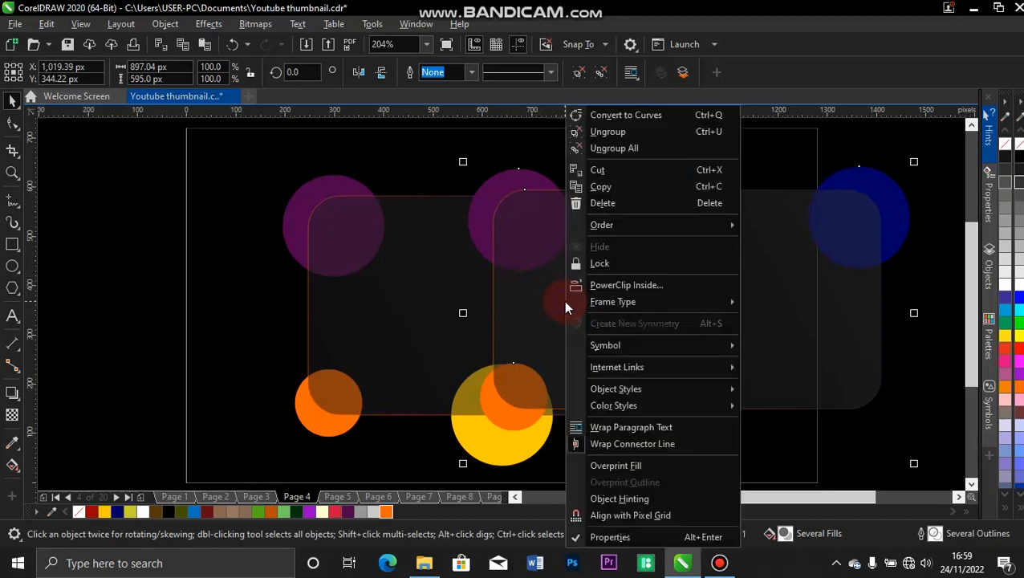
click(605, 286)
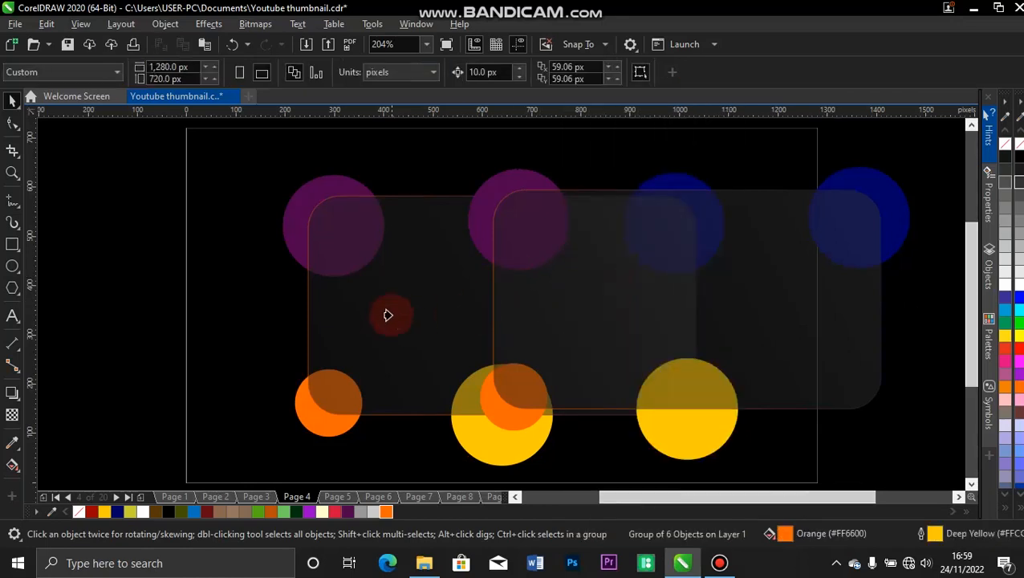
click(389, 315)
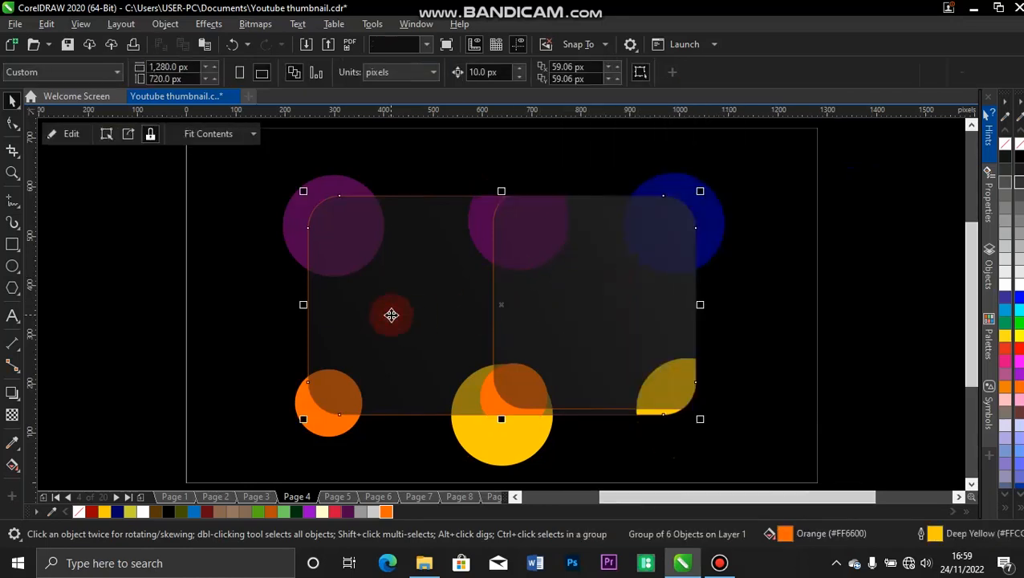
click(70, 136)
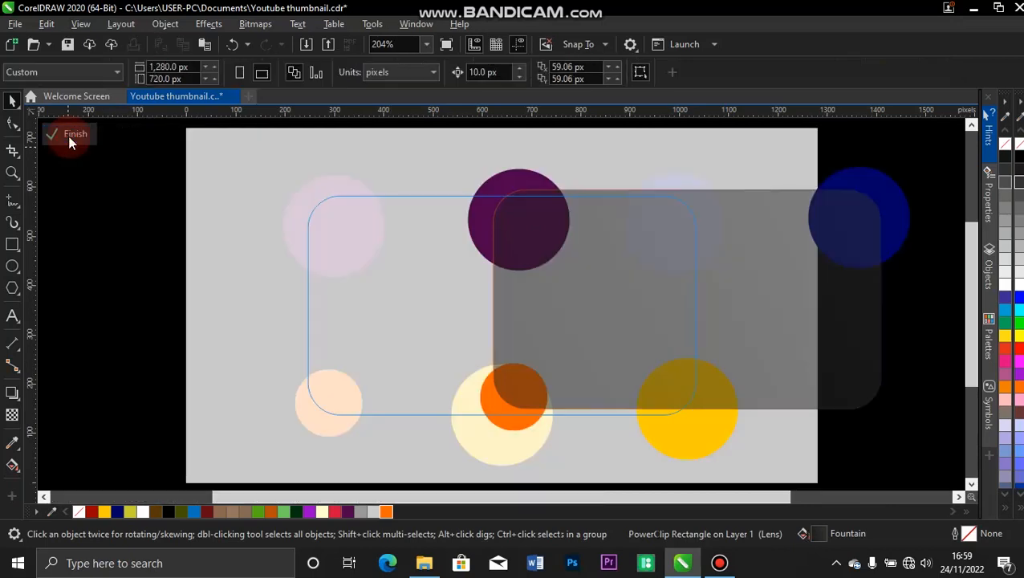
click(594, 258)
key(p)
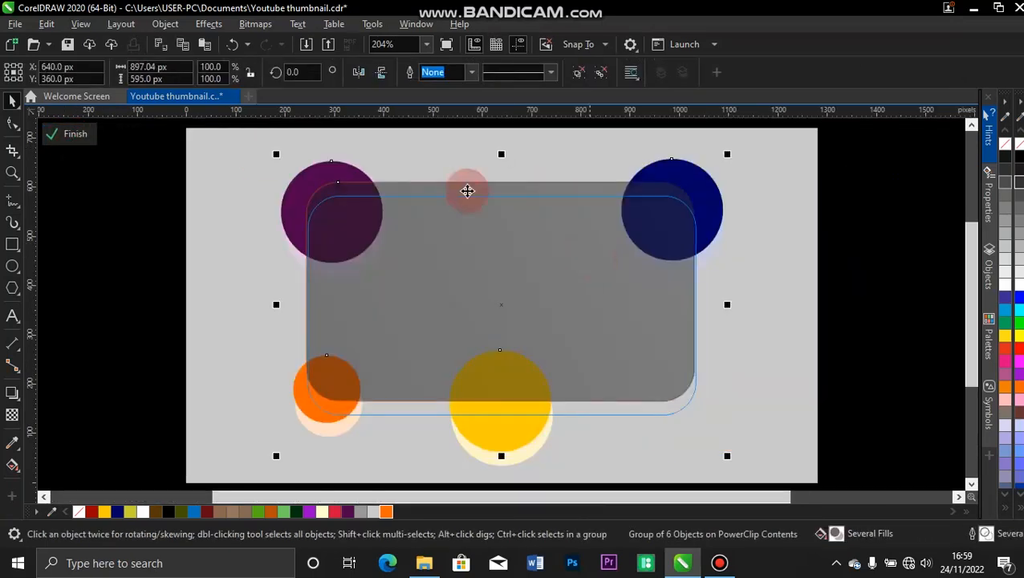
click(92, 129)
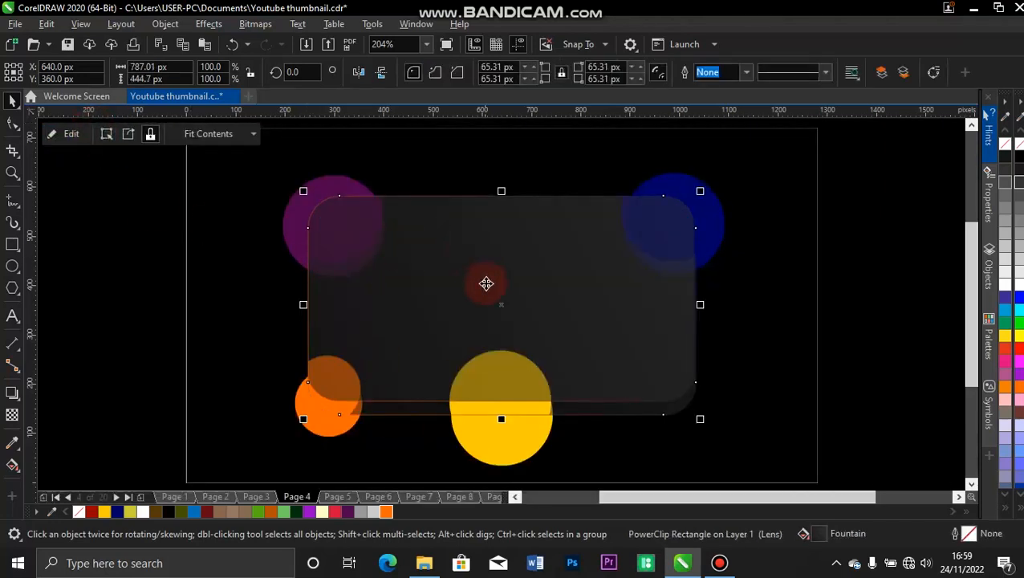
Group the PowerClipped card with its outline and circles, and centre the group on the page.
click(446, 246)
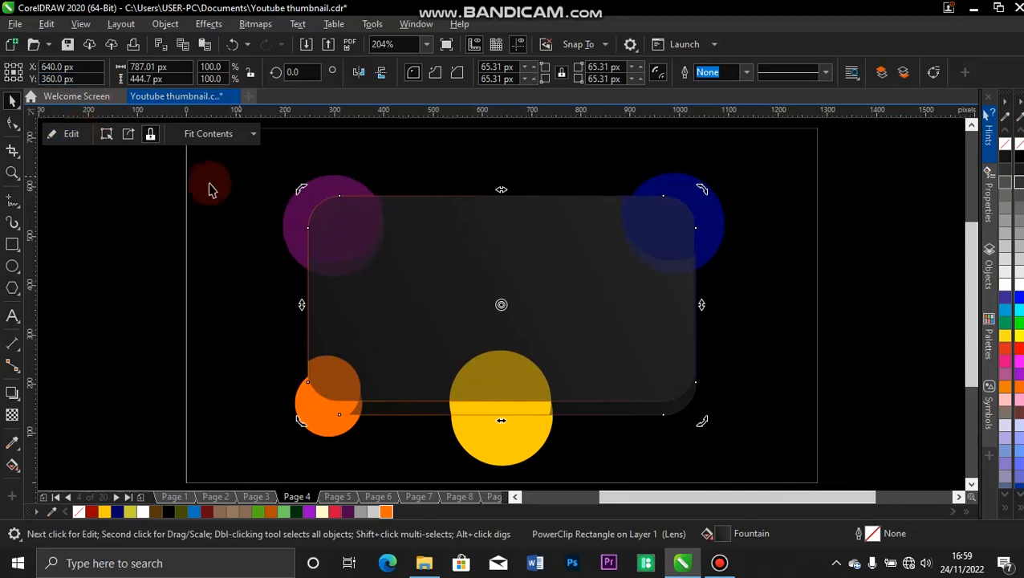
drag(172, 157, 763, 469)
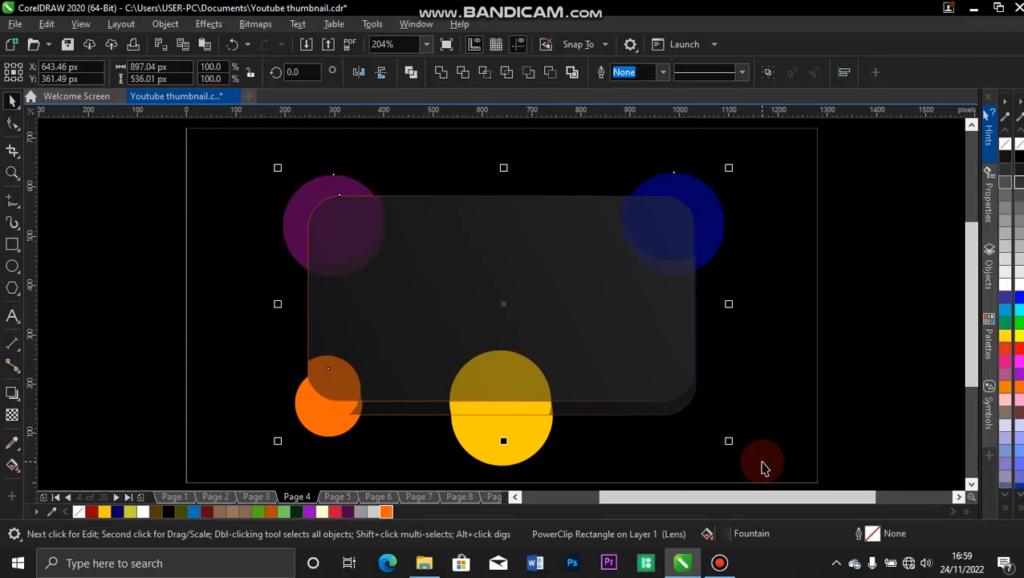
key(ctrl+g)
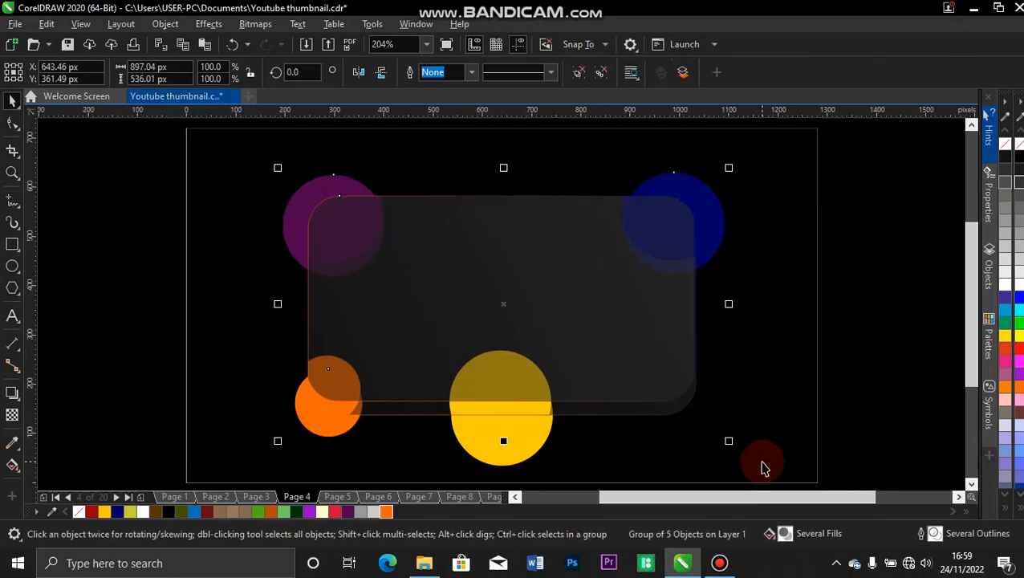
key(p)
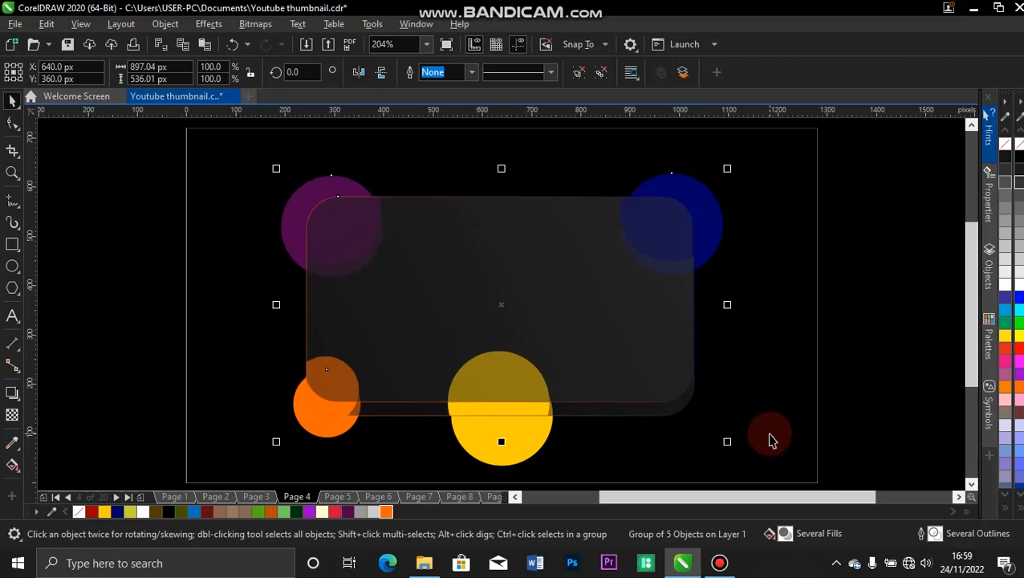
shift+click(768, 438)
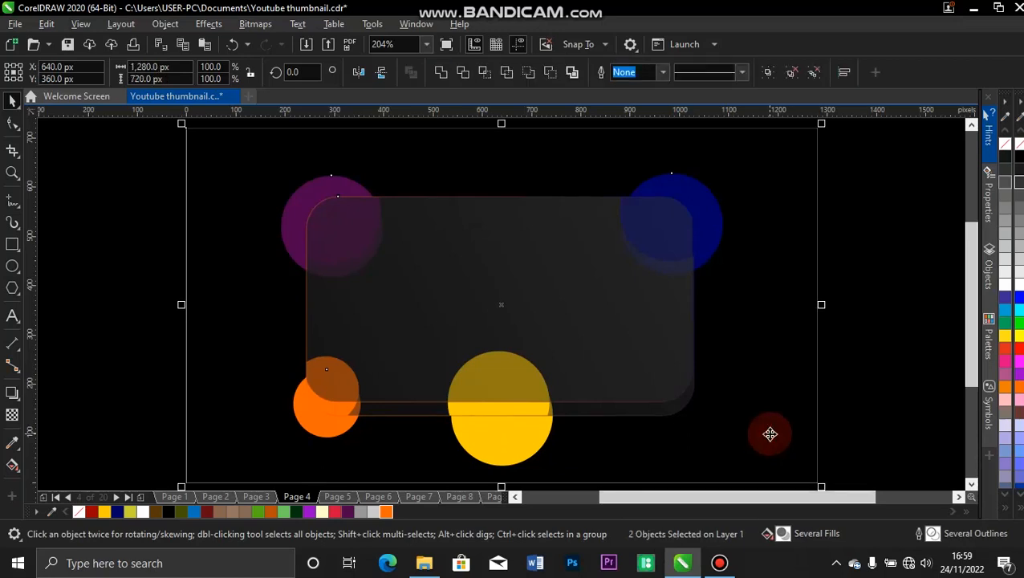
click(139, 232)
click(348, 282)
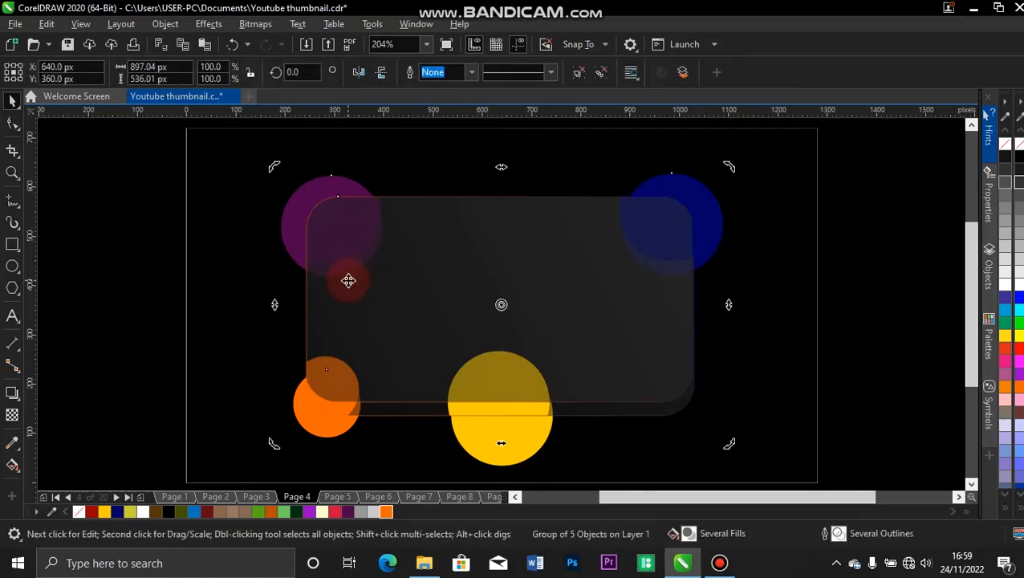
click(156, 233)
key(ctrl+a)
Undo the grouping, the PowerClip, the duplicated artwork and the transparency applied to the gradient outline.
key(ctrl+z)
key(ctrl+z)
key(ctrl+z)
key(ctrl+z)
key(ctrl+z)
key(ctrl+z)
key(ctrl+z)
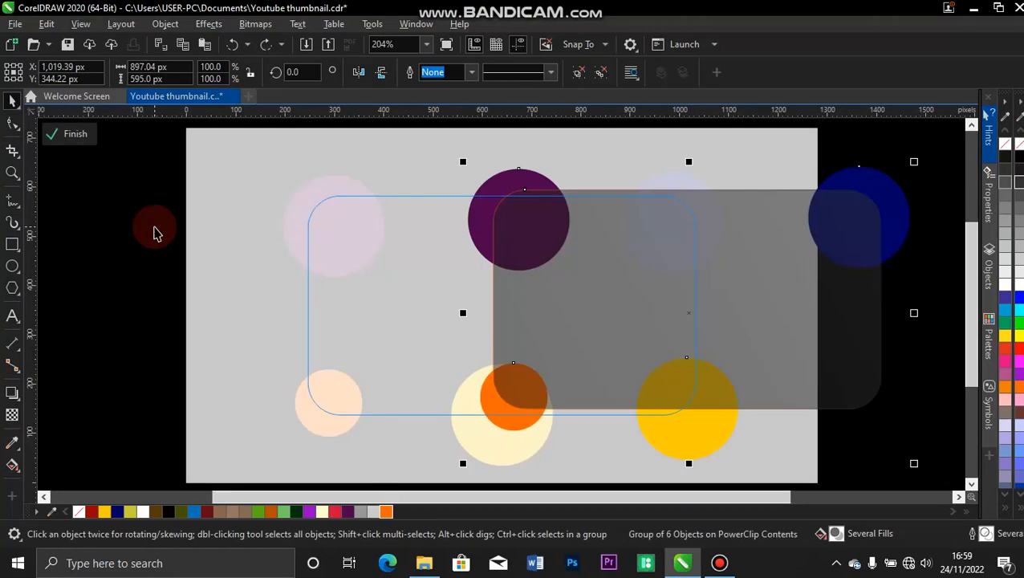
key(ctrl+z)
key(ctrl+z)
key(ctrl+z)
key(ctrl+z)
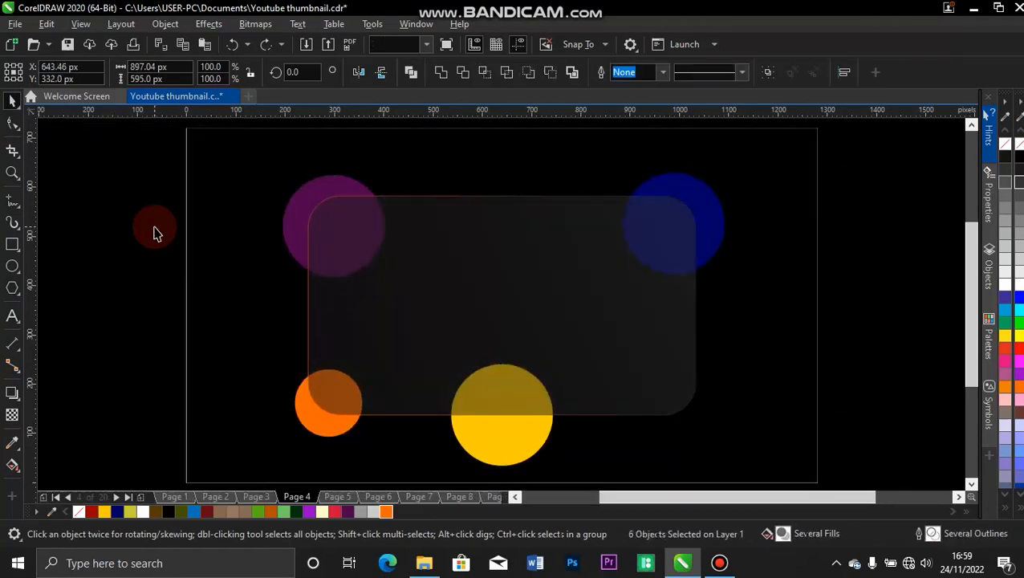
drag(156, 233, 390, 252)
key(ctrl+z)
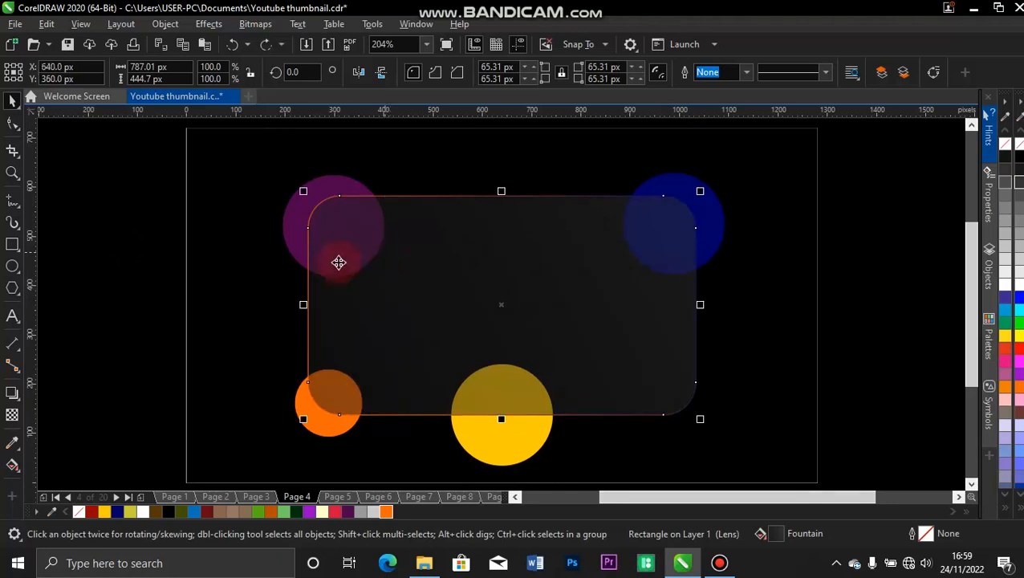
Restore the dark card's shift to the right, undo it again, and check the card's transparency setting.
key(ctrl+shift+z)
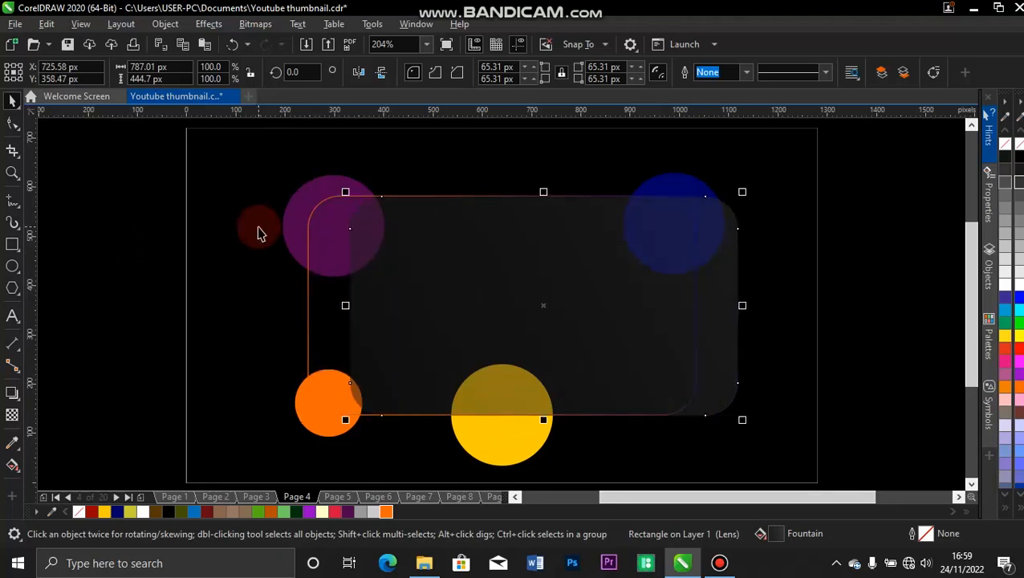
key(ctrl+z)
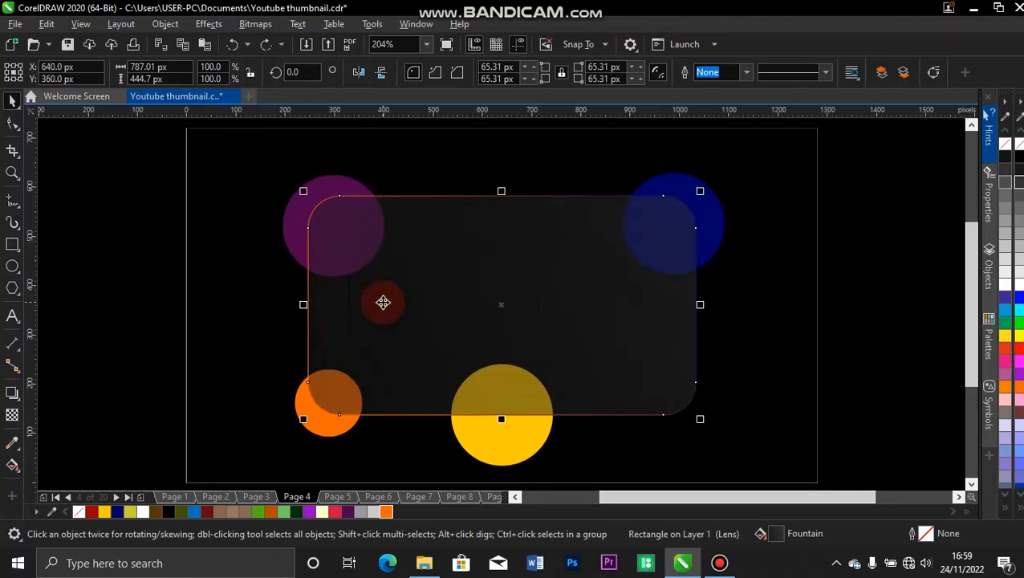
drag(360, 304, 307, 328)
click(12, 414)
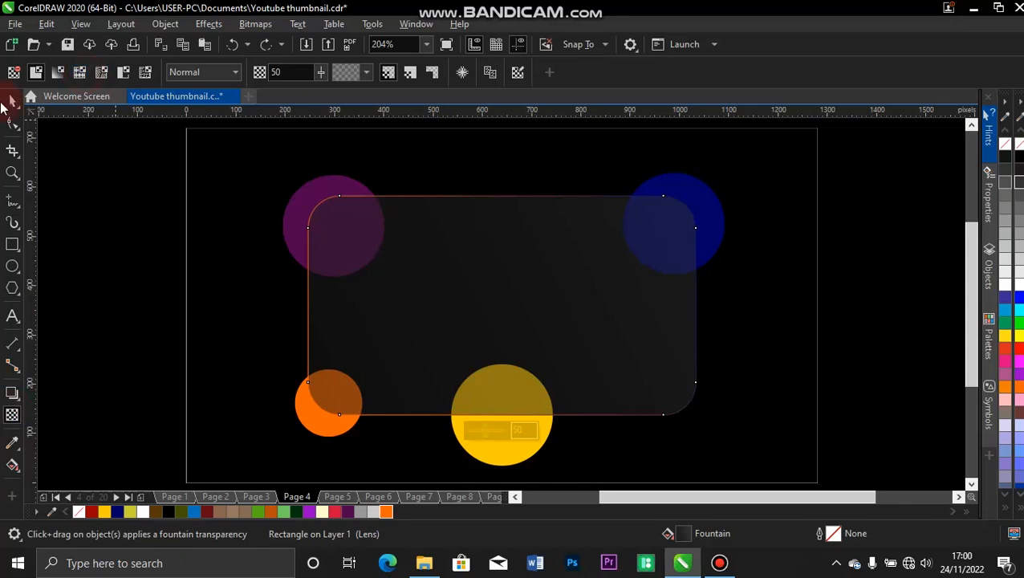
click(13, 98)
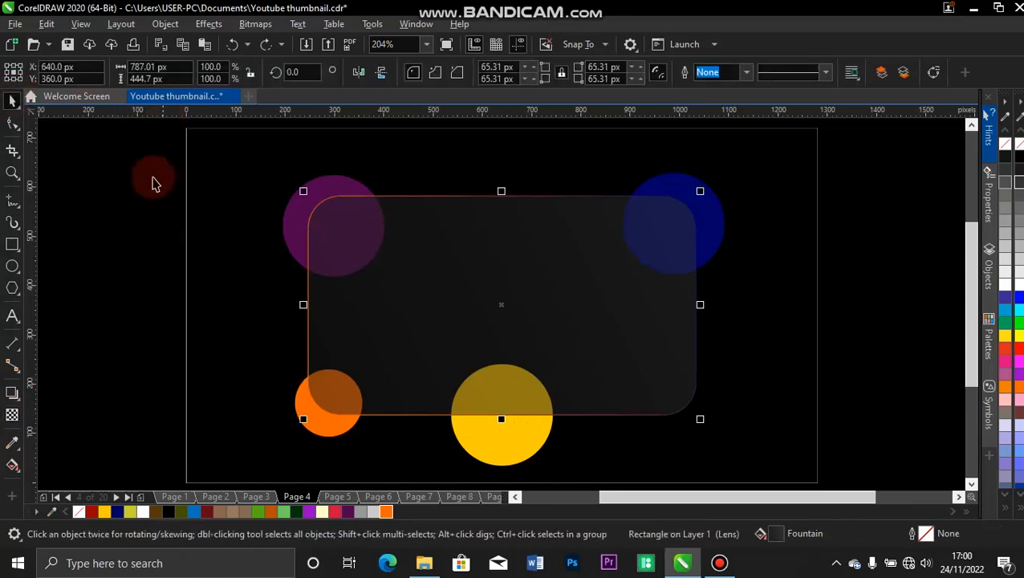
Group the card, outline and four circles, and centre the group horizontally and vertically on the black background.
drag(158, 148, 776, 480)
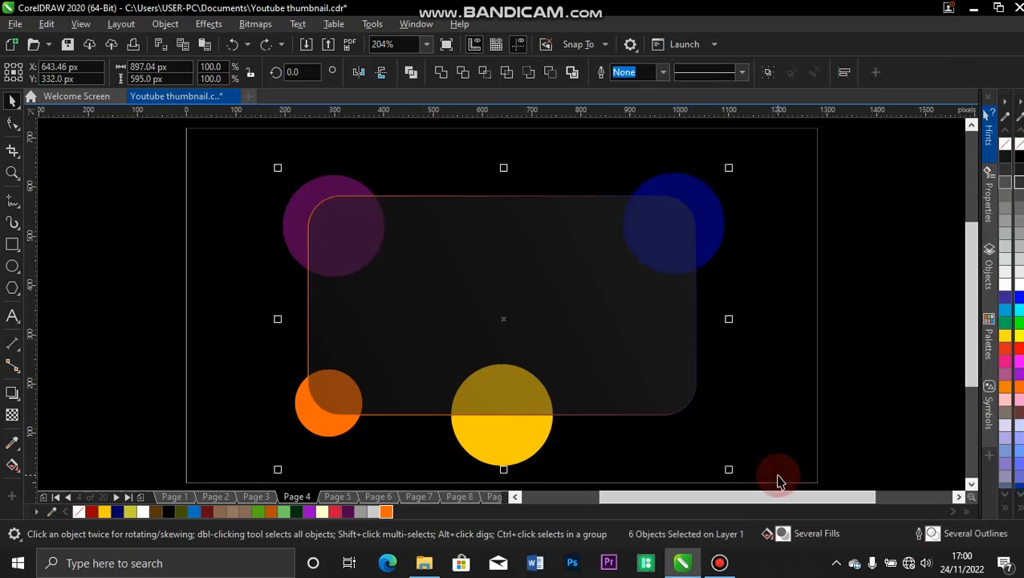
key(ctrl+g)
shift+click(786, 452)
key(c)
key(e)
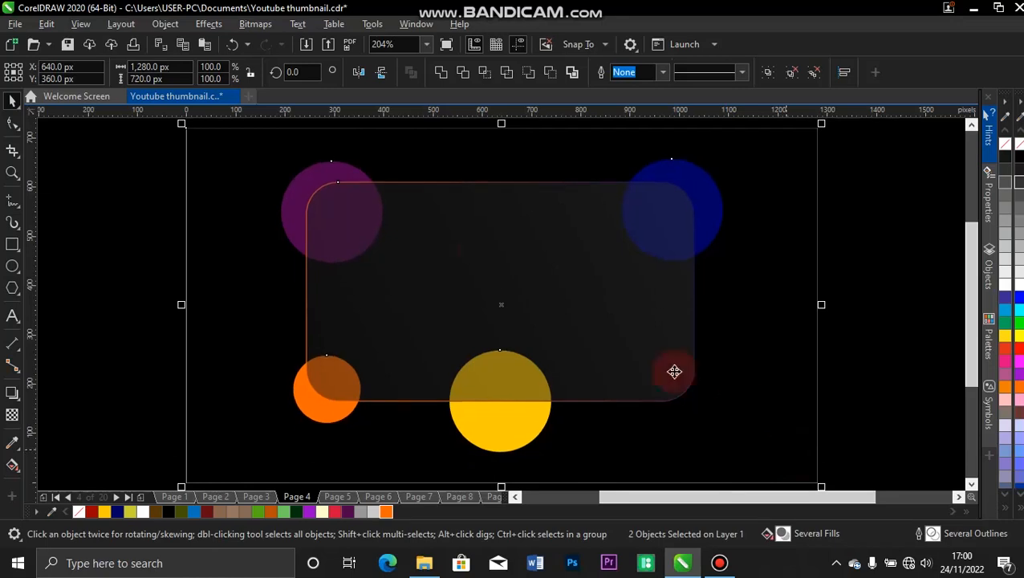
click(119, 197)
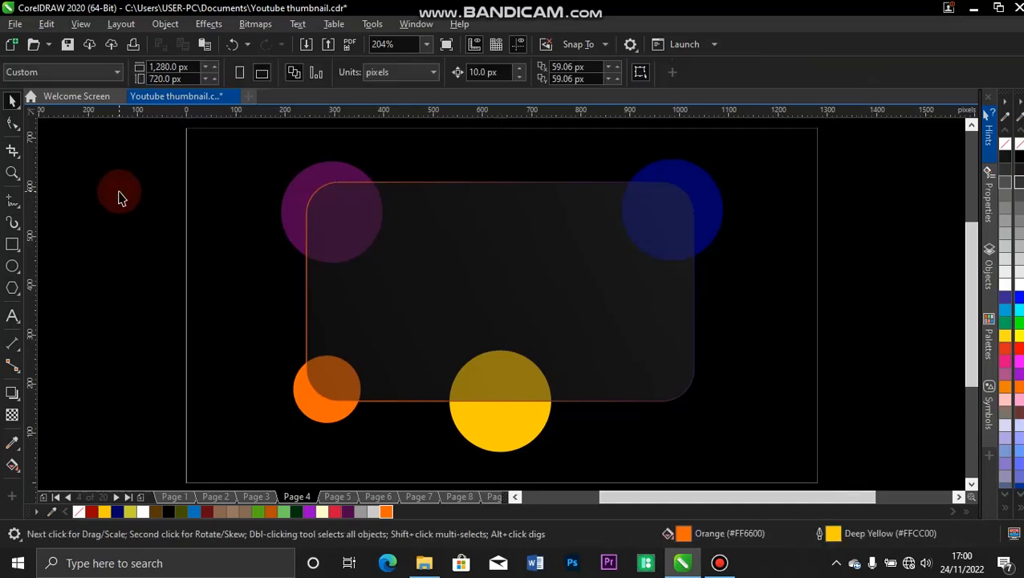
Ungroup the centred artwork, then try moving the purple circle at the card's upper-left corner and undo the move.
click(307, 187)
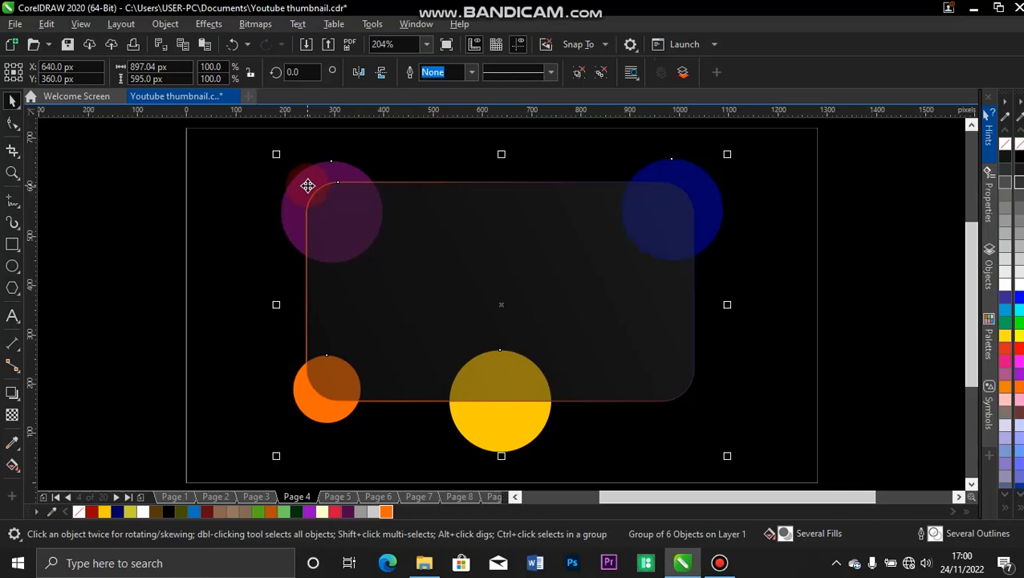
key(ctrl+u)
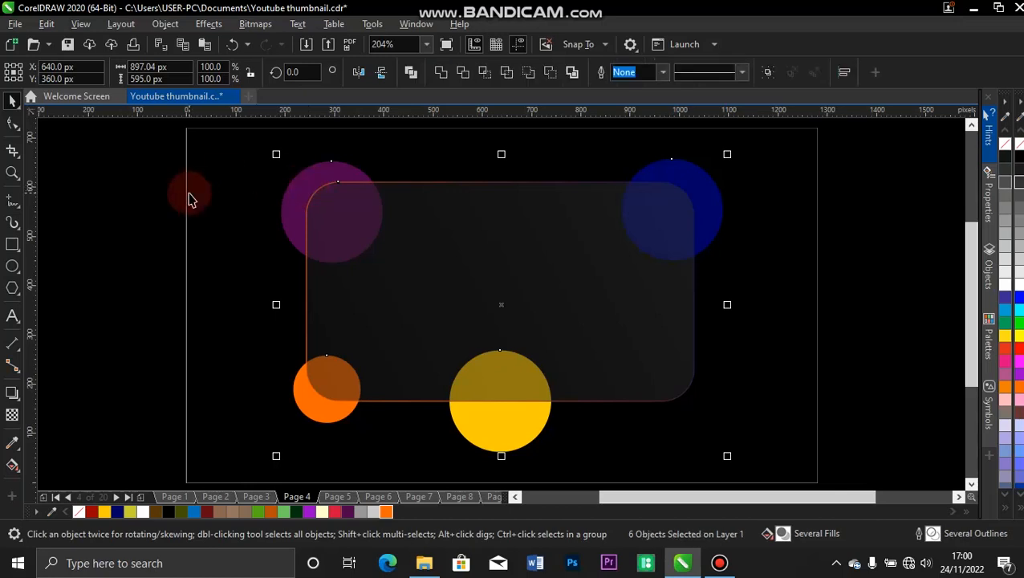
click(189, 195)
drag(307, 193, 233, 185)
key(ctrl+z)
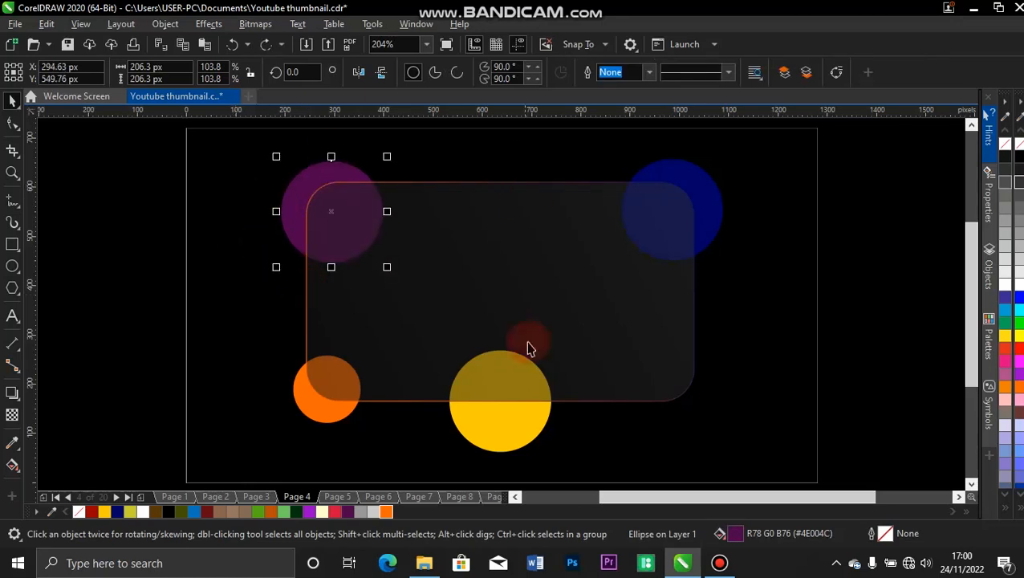
Select the card, its gradient outline and the four circles, and place a duplicate about 241 px right and 17 px up.
click(308, 318)
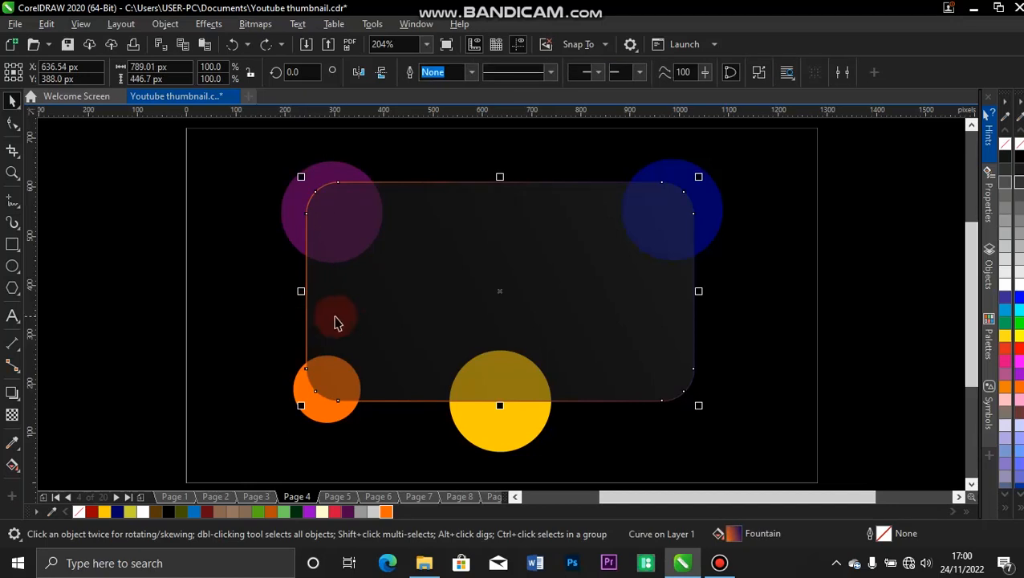
shift+click(346, 317)
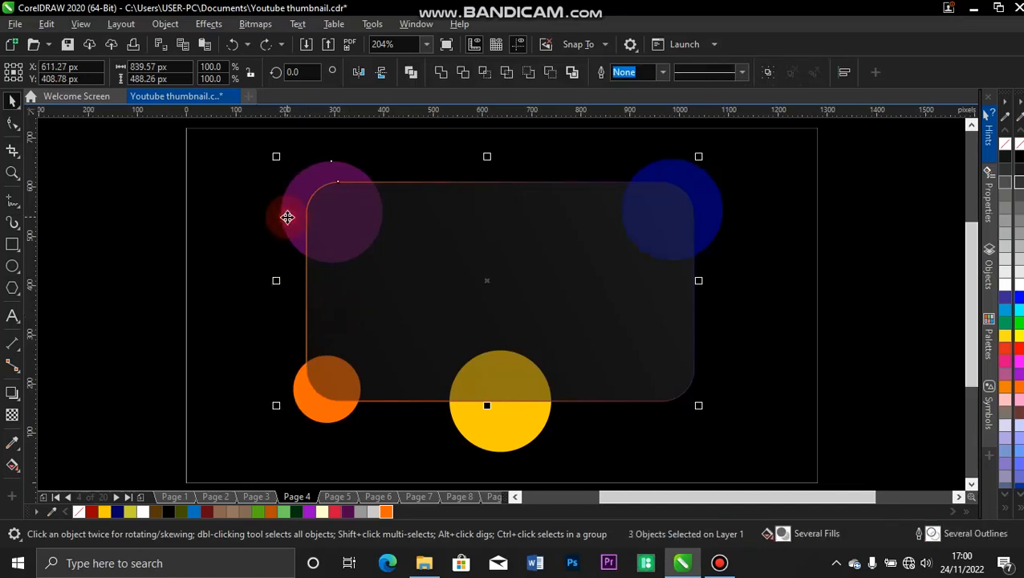
shift+click(318, 408)
shift+click(483, 457)
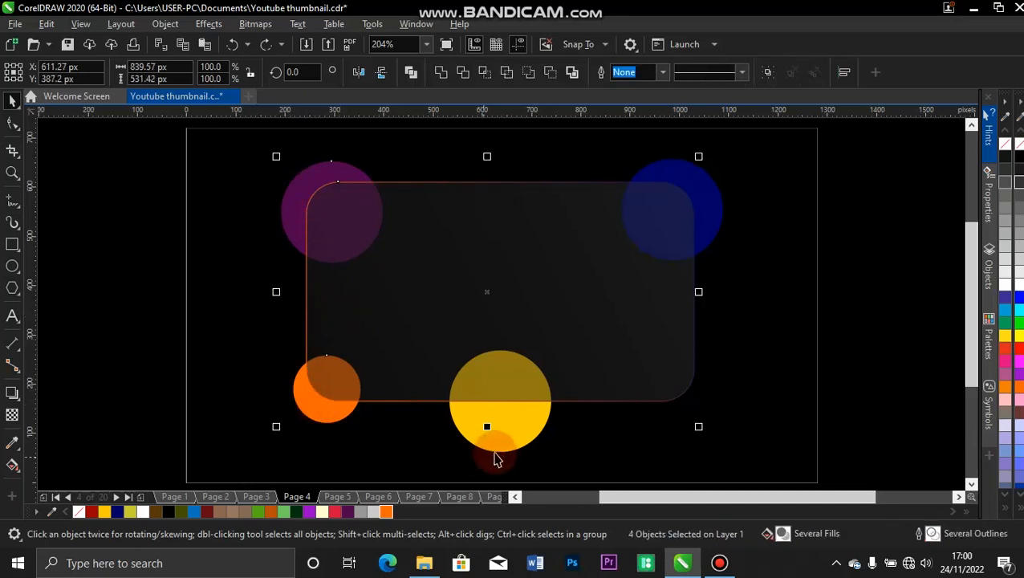
shift+click(498, 441)
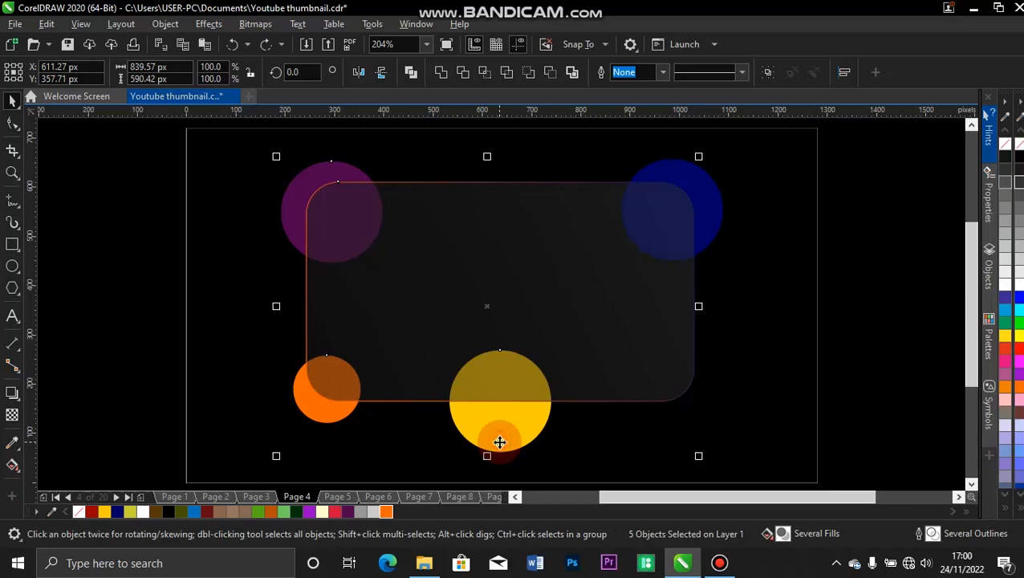
shift+click(712, 212)
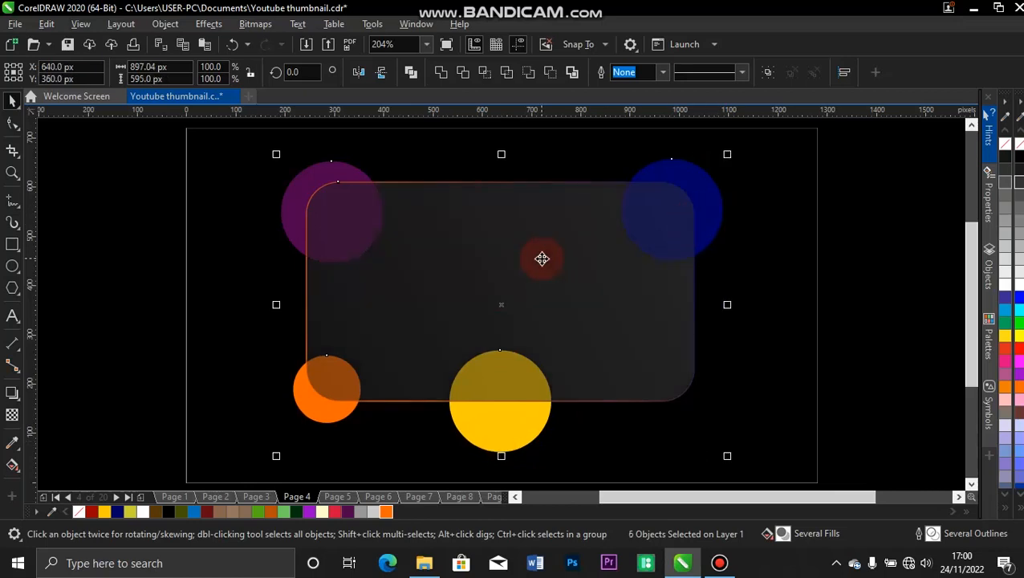
drag(521, 287, 640, 280)
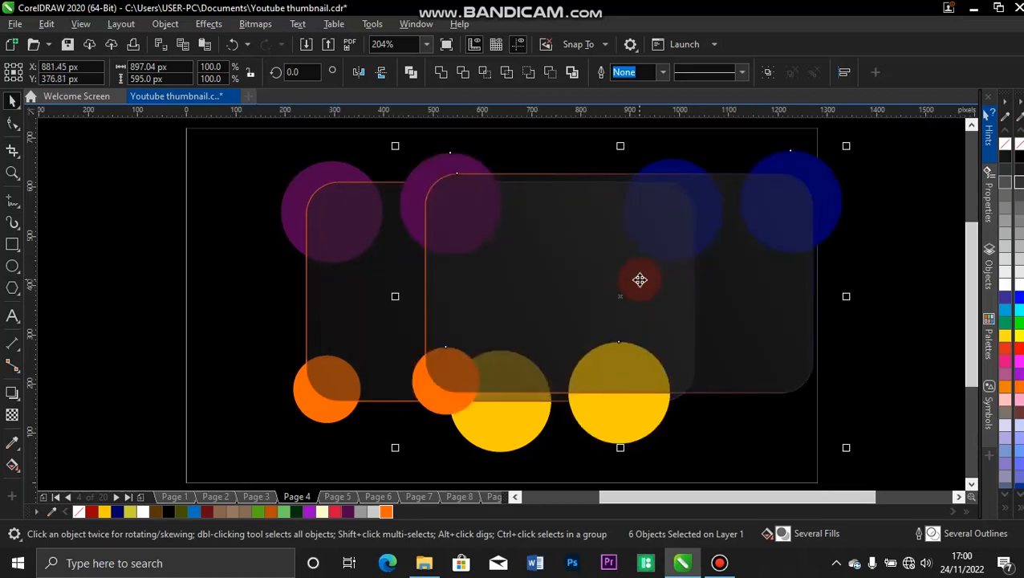
Group the duplicated artwork and PowerClip it inside the original dark card.
key(ctrl+g)
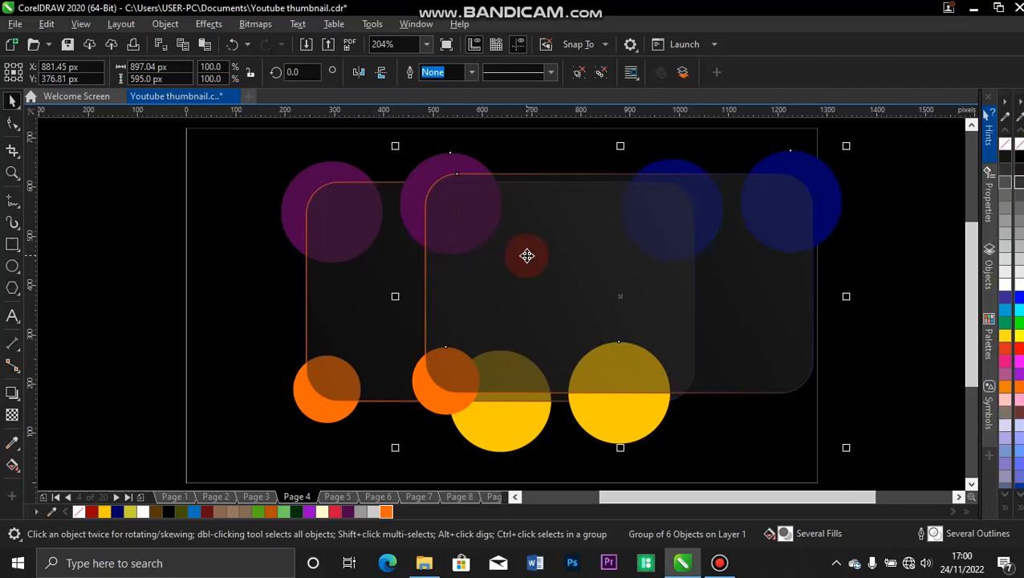
right_click(526, 255)
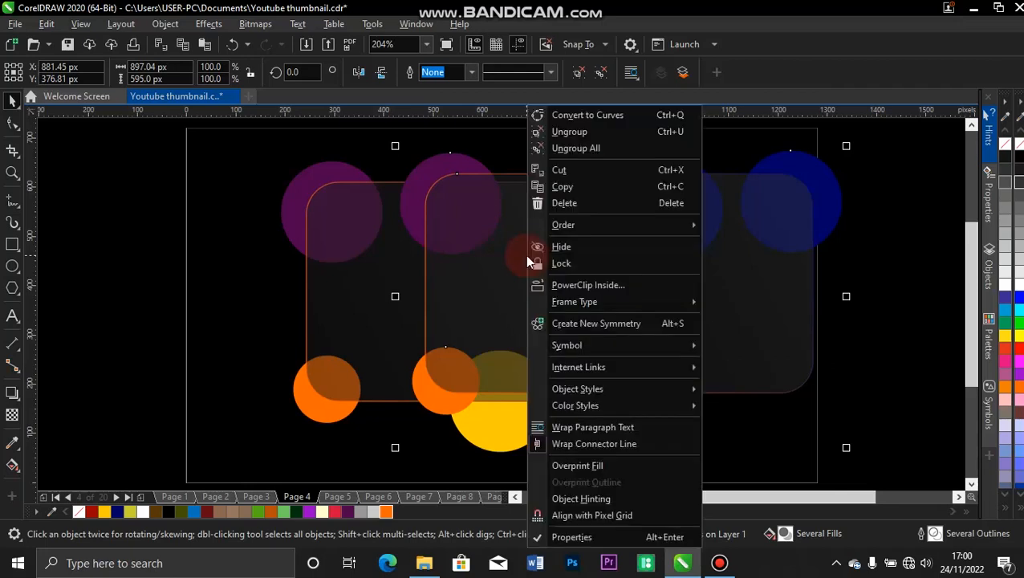
click(575, 286)
click(344, 284)
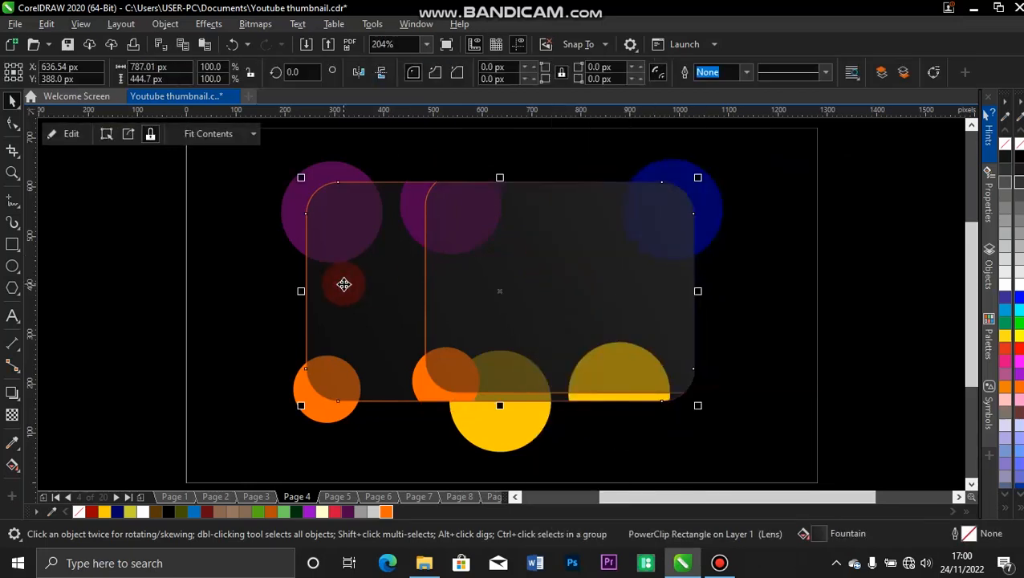
click(70, 139)
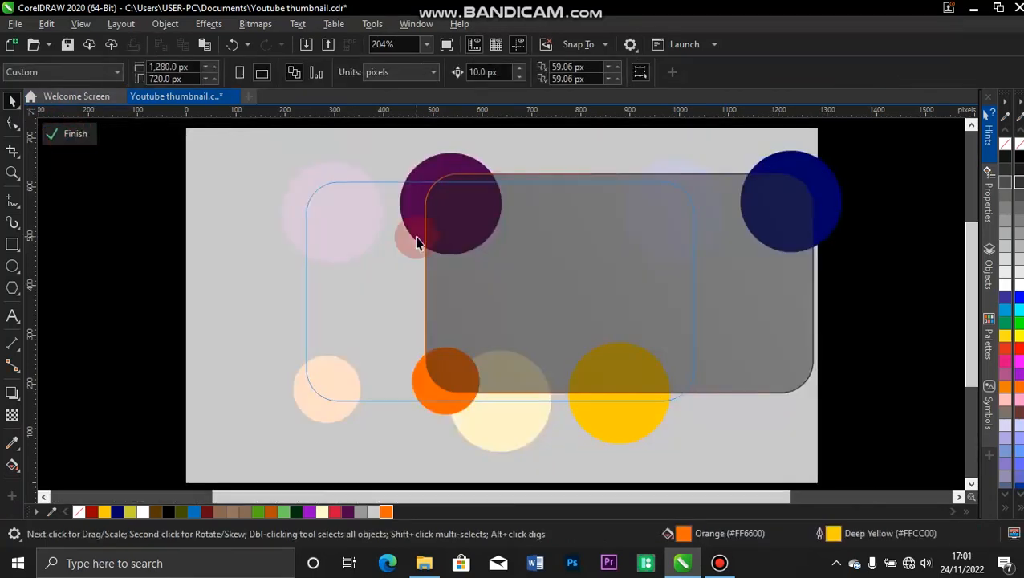
click(460, 247)
drag(438, 245, 309, 295)
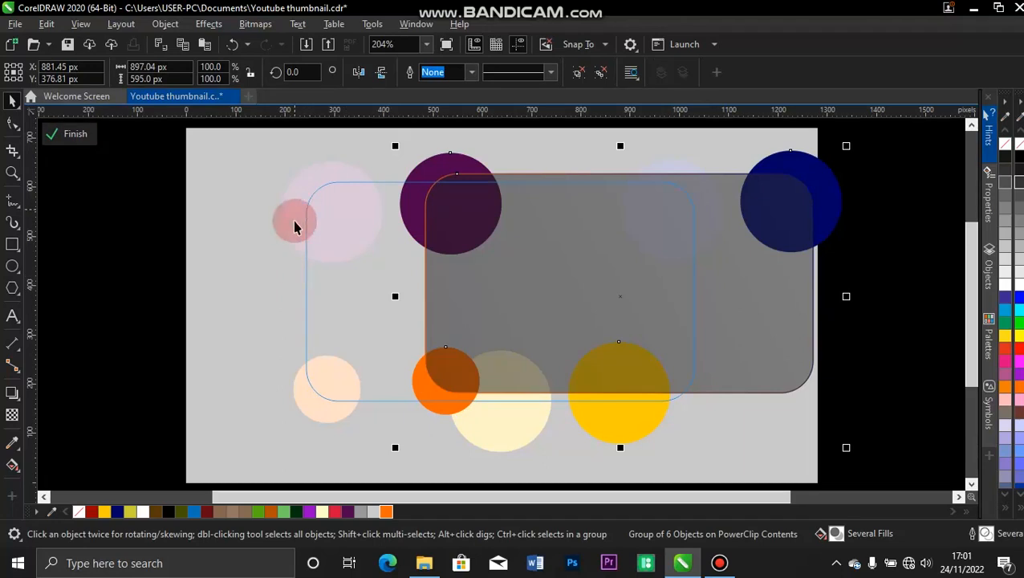
click(94, 138)
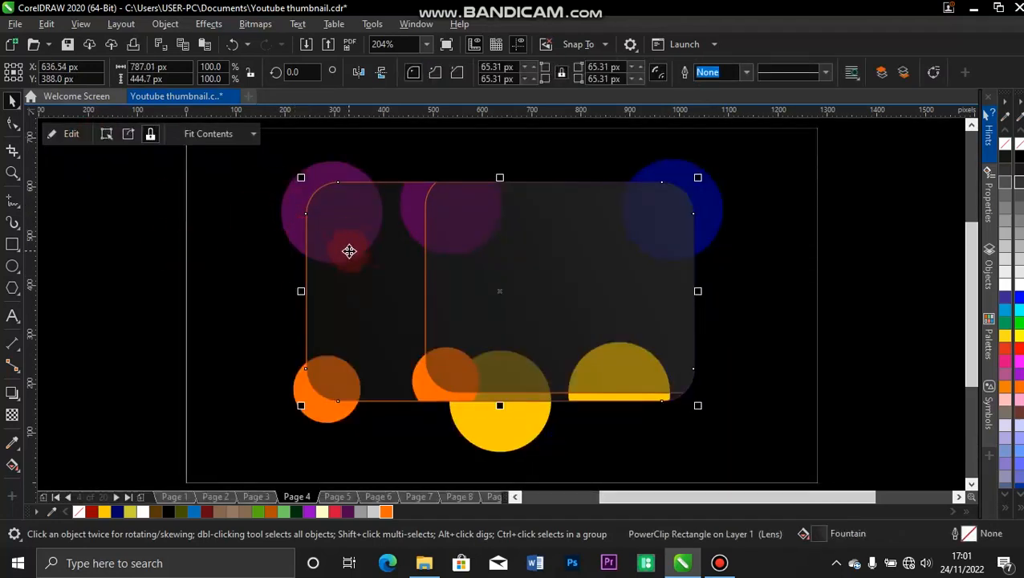
Edit the card's PowerClip contents, centre the grouped artwork on the page, and finish editing.
click(72, 136)
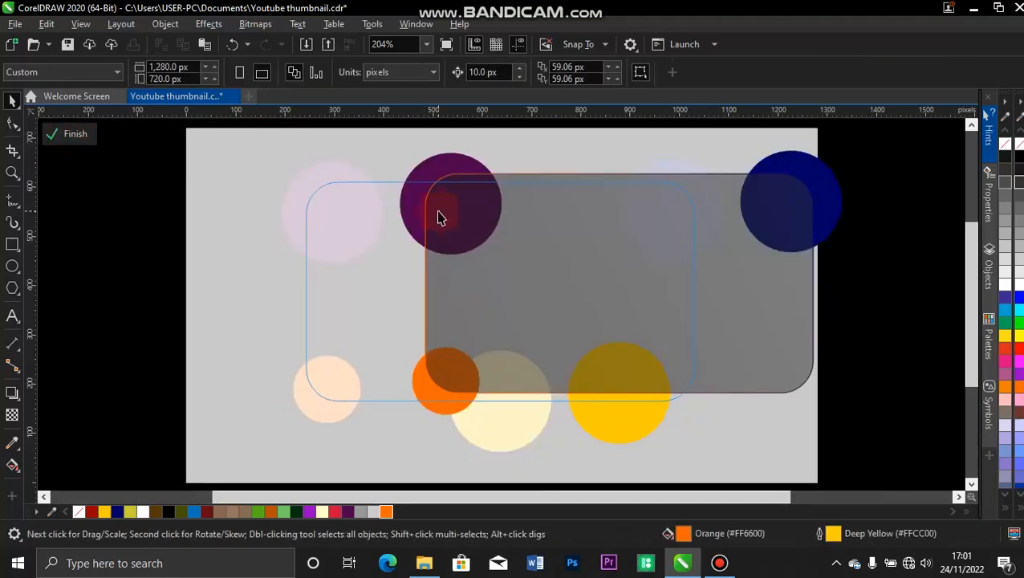
click(545, 259)
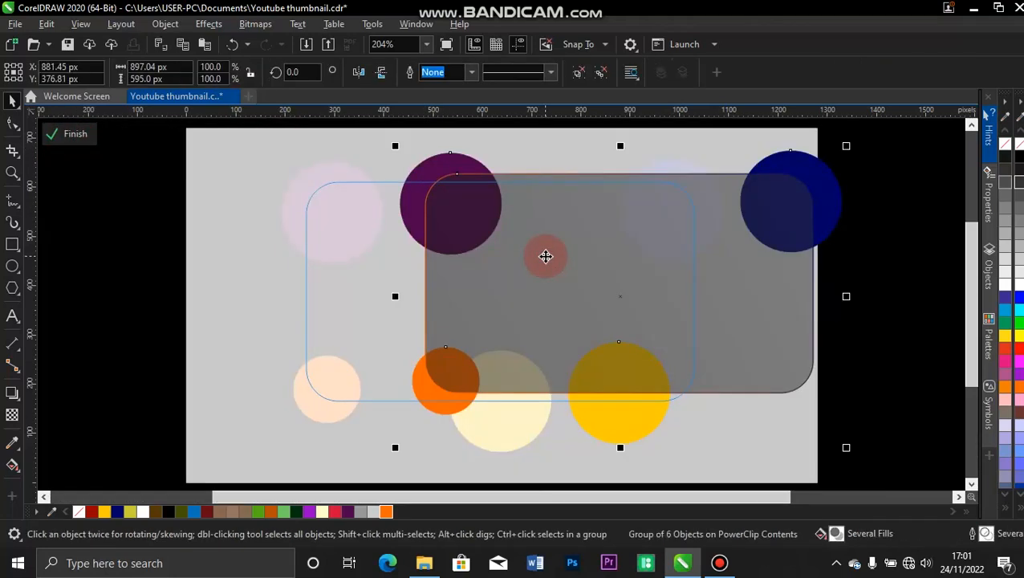
key(p)
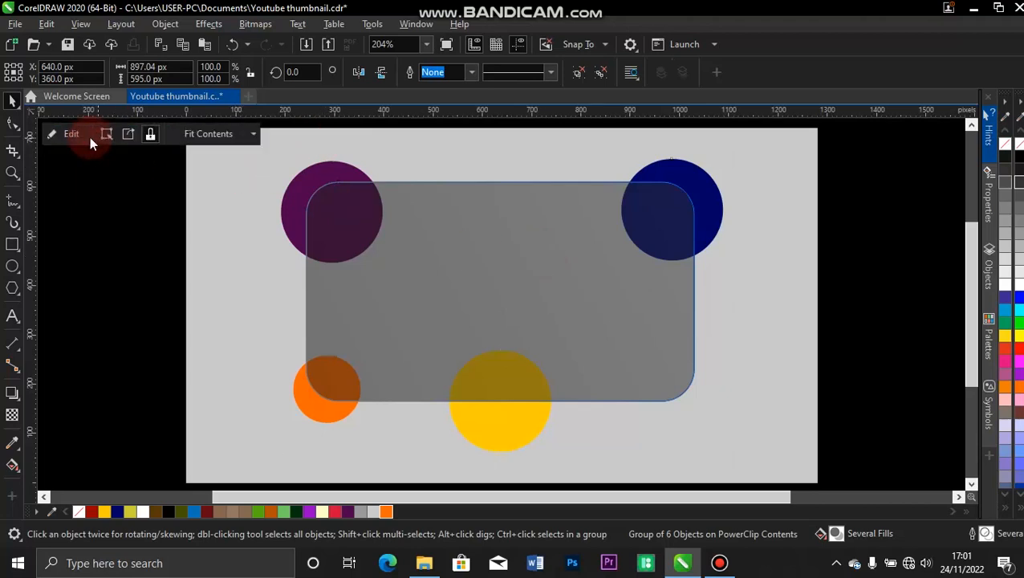
click(87, 136)
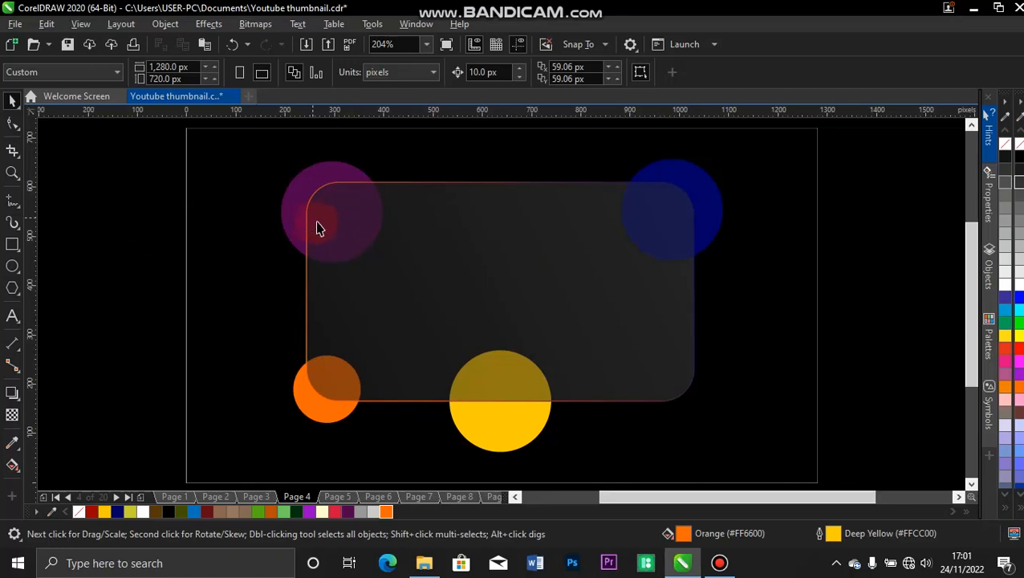
Examine the card and the grouped artwork inside its PowerClip, leaving the contents unedited.
click(325, 300)
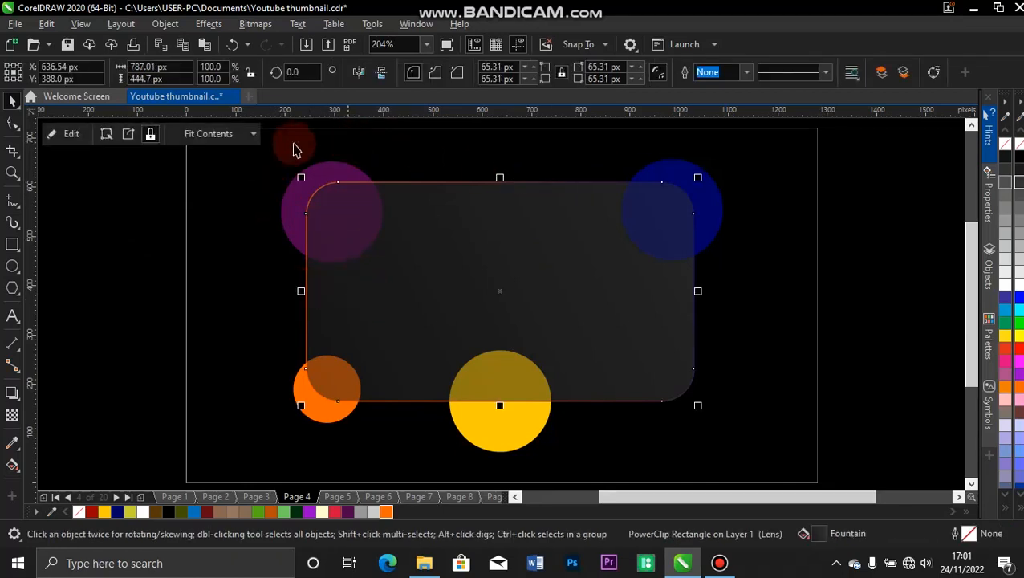
shift+click(717, 390)
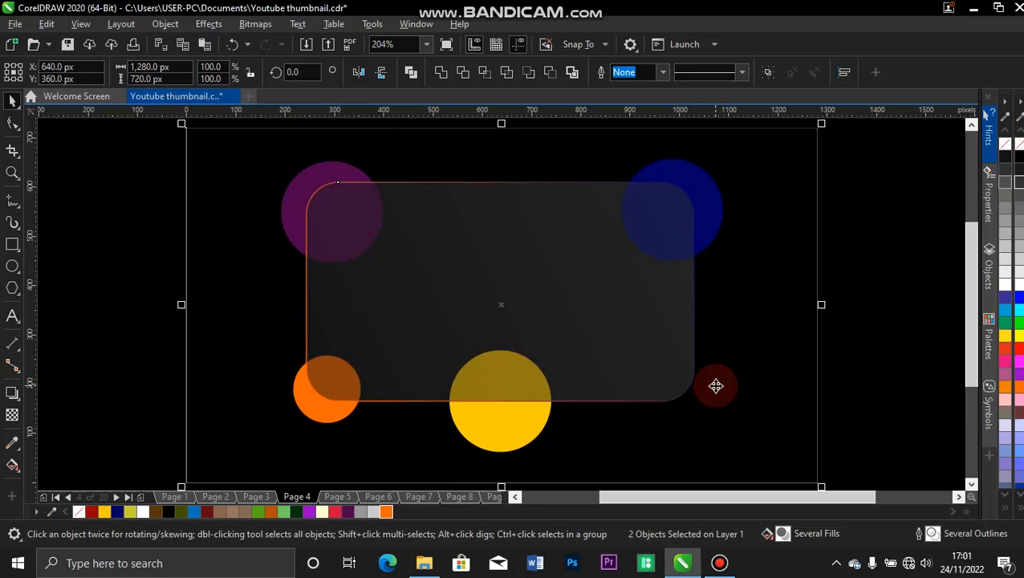
click(151, 238)
click(337, 272)
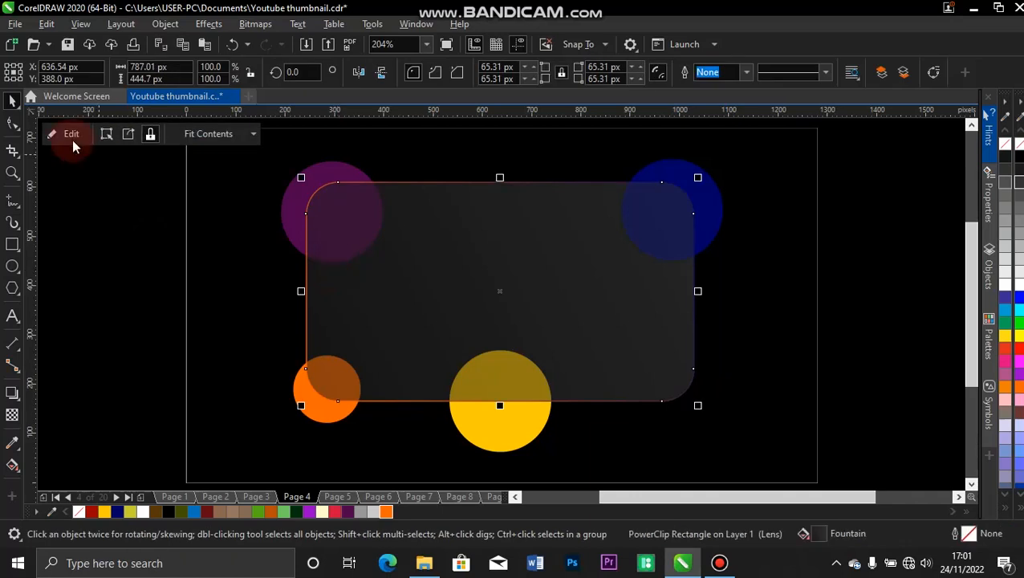
click(69, 133)
click(76, 135)
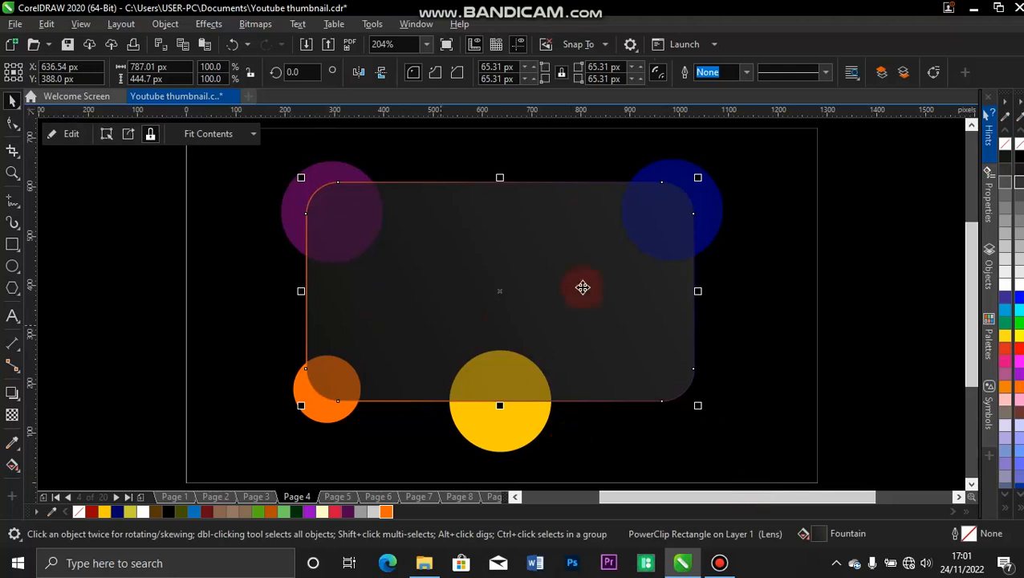
click(143, 273)
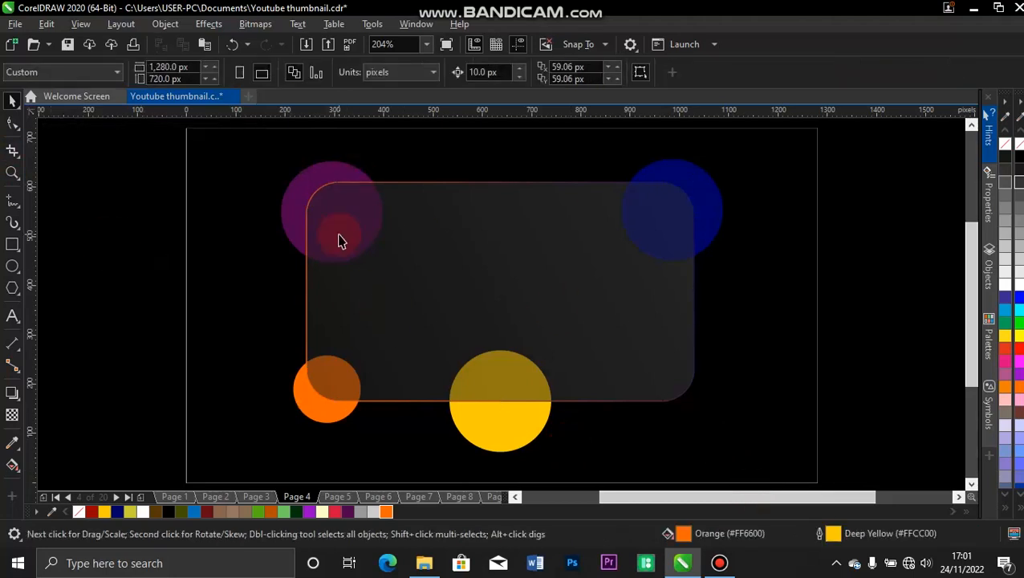
click(384, 305)
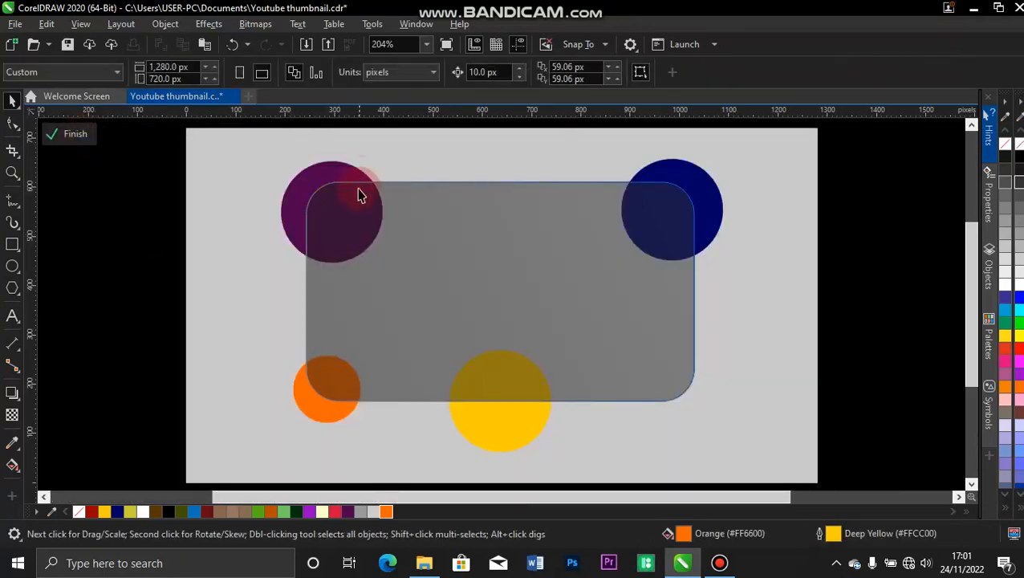
click(357, 193)
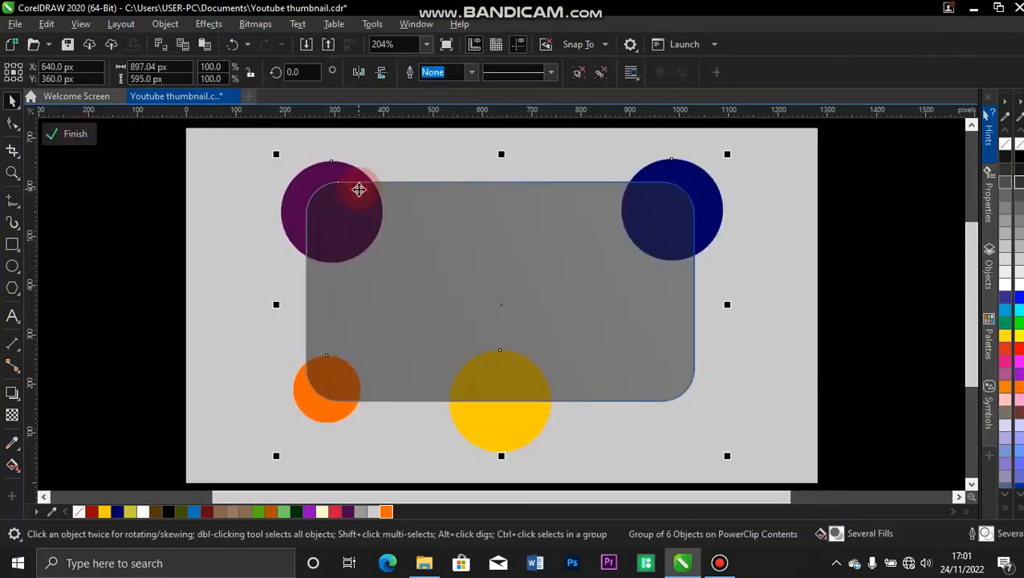
click(73, 133)
click(108, 219)
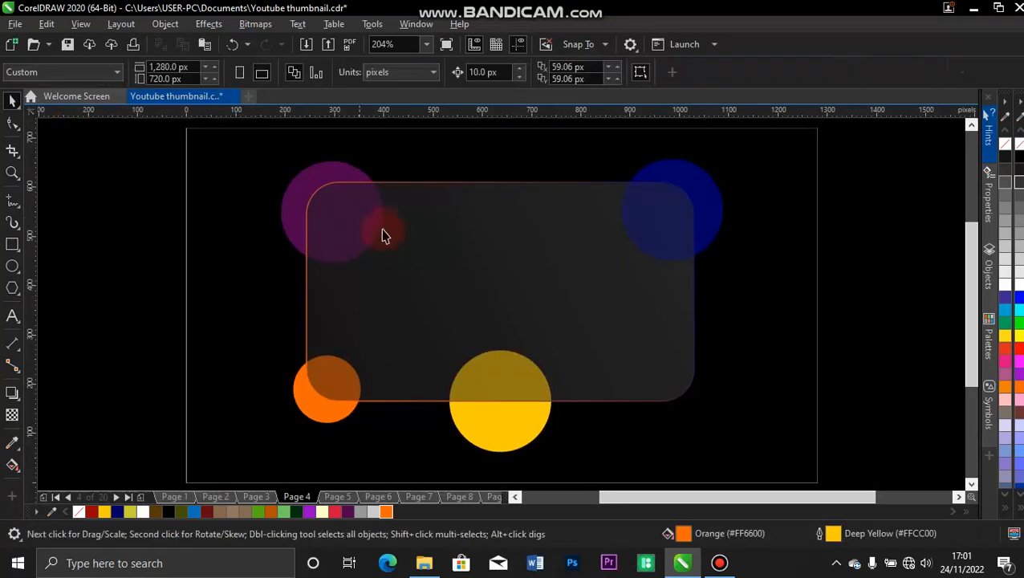
Try moving the purple circle away from the card's upper-left corner several times, undoing each move.
drag(317, 181, 248, 190)
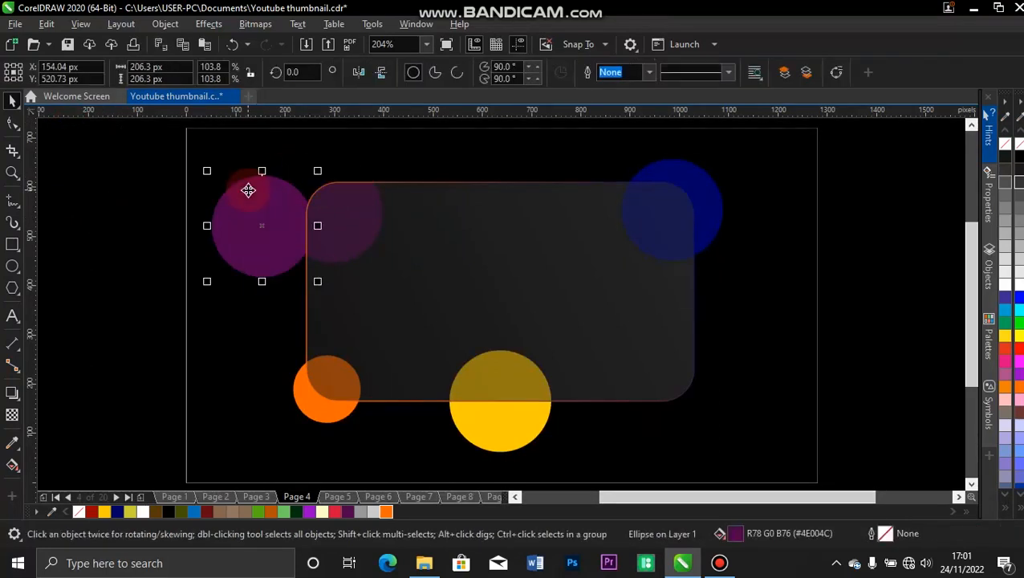
key(ctrl+z)
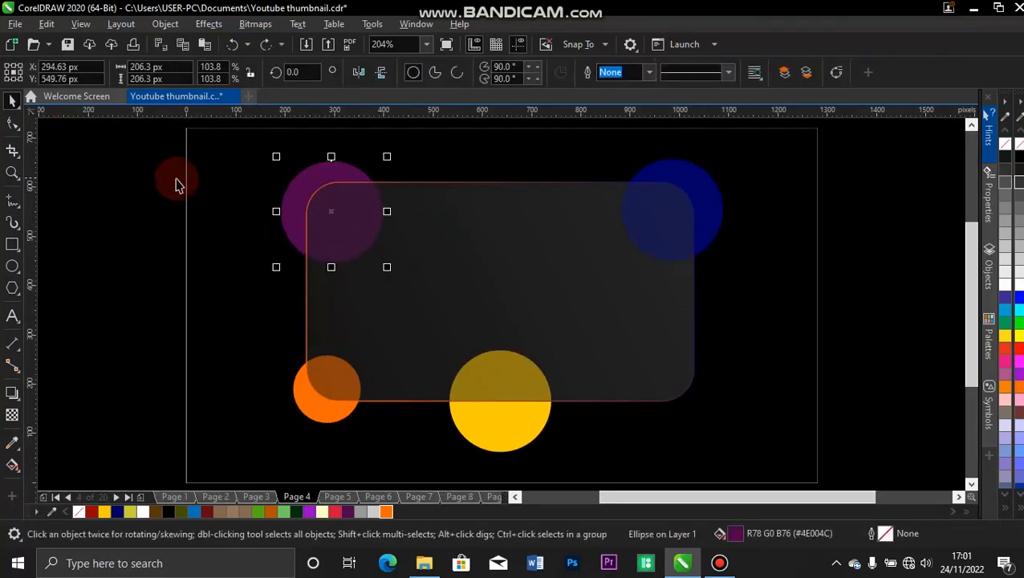
click(171, 182)
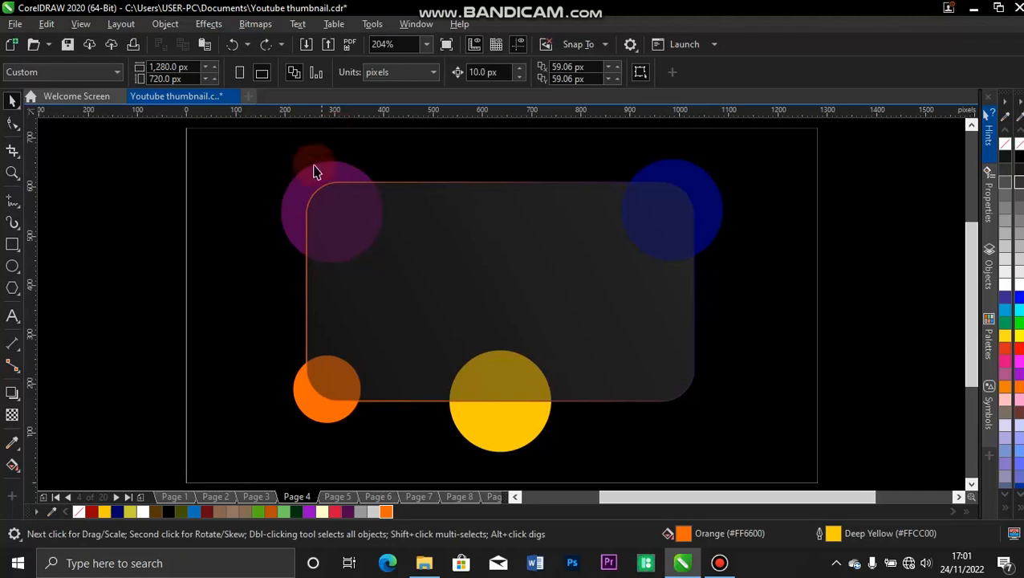
drag(318, 183, 309, 169)
key(ctrl+z)
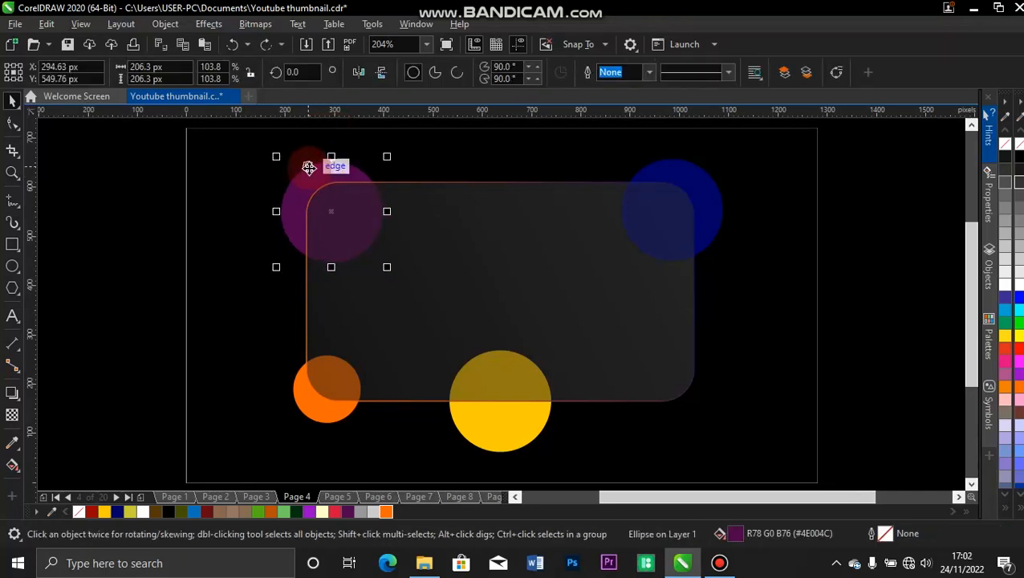
drag(324, 172, 280, 176)
key(ctrl+z)
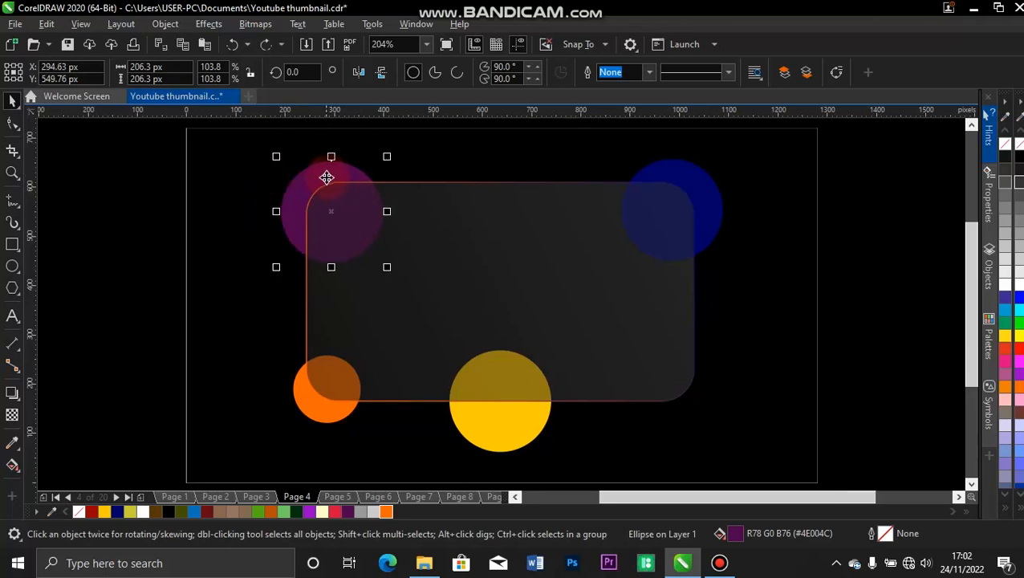
Group the gradient outline with the PowerClipped card.
click(305, 302)
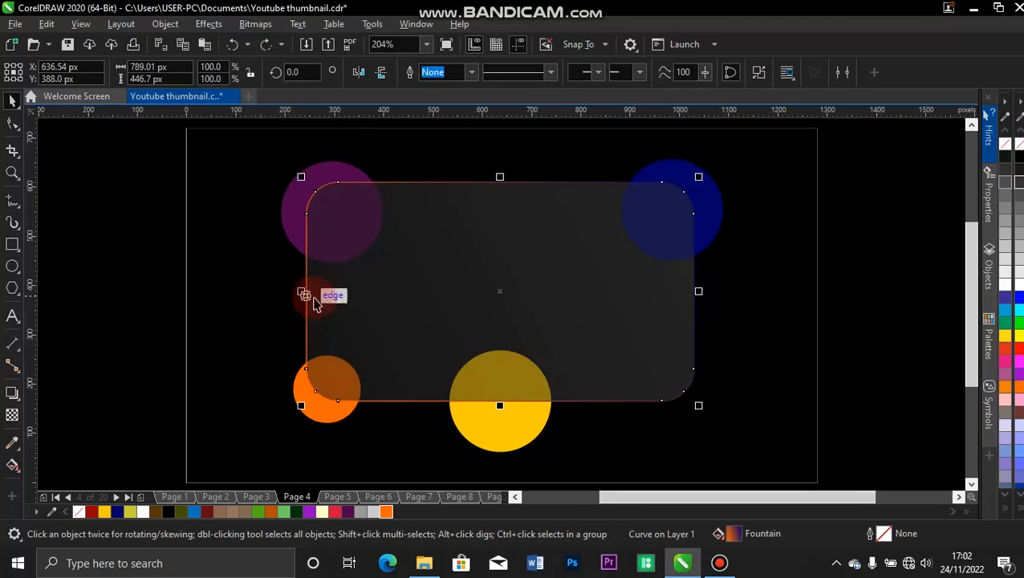
shift+click(310, 212)
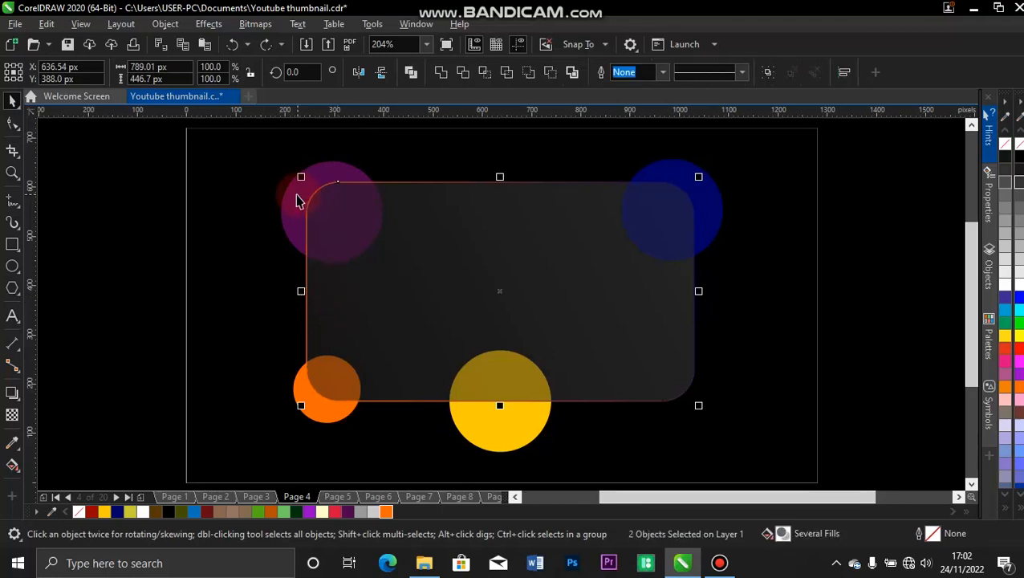
key(ctrl+g)
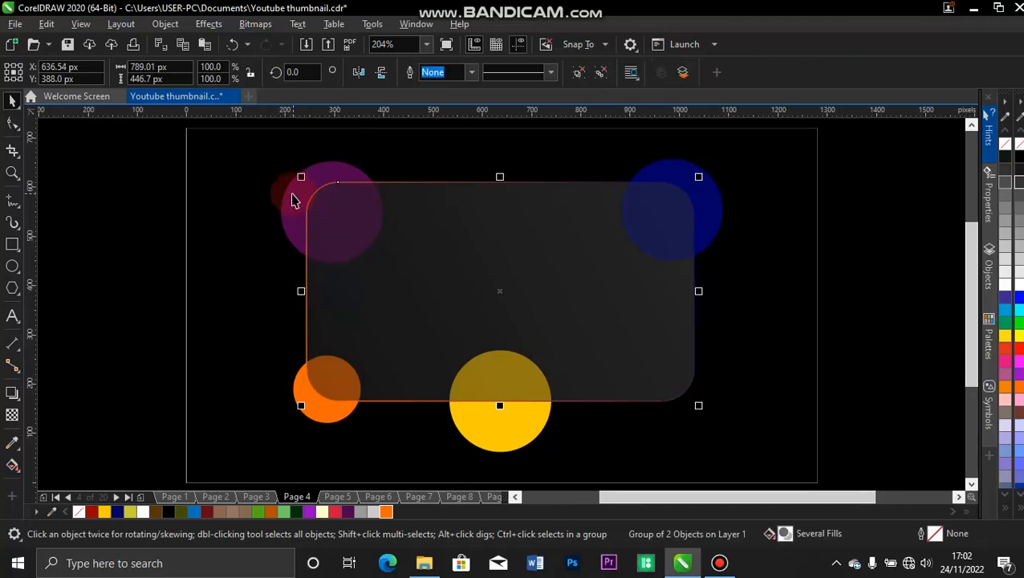
Trim the grouped card and outline with the purple circle at the upper-left corner.
click(289, 194)
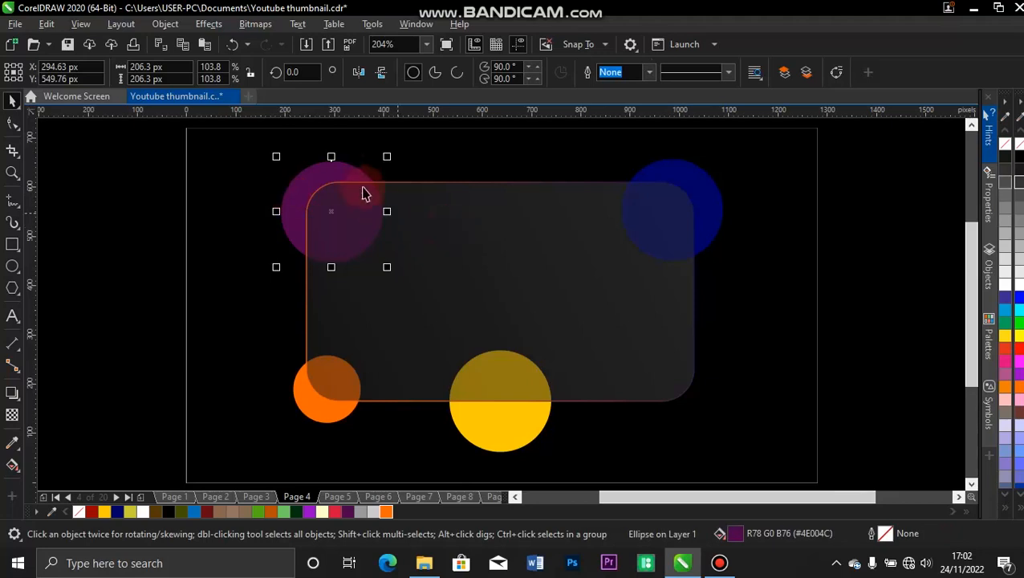
shift+click(449, 251)
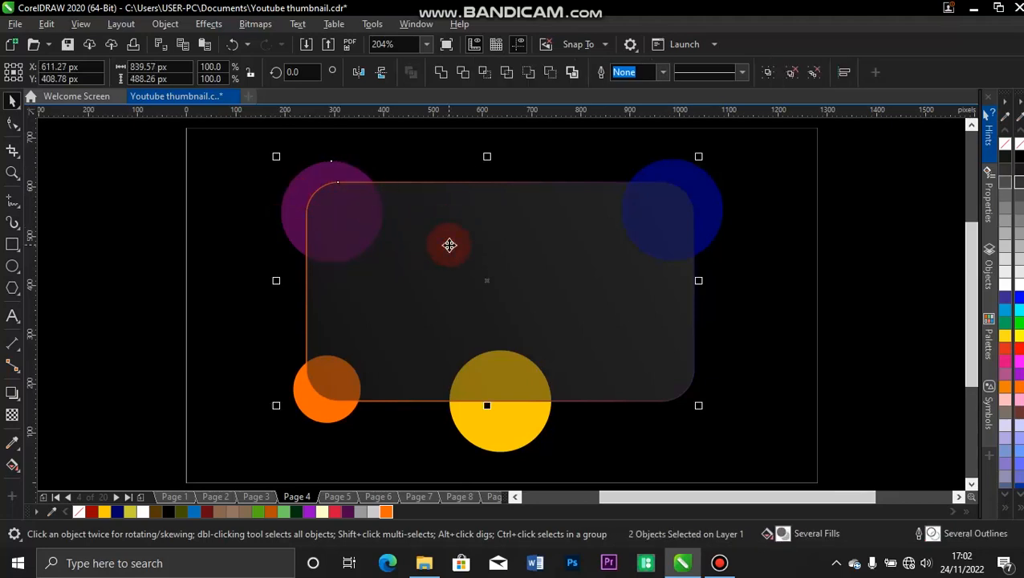
click(464, 73)
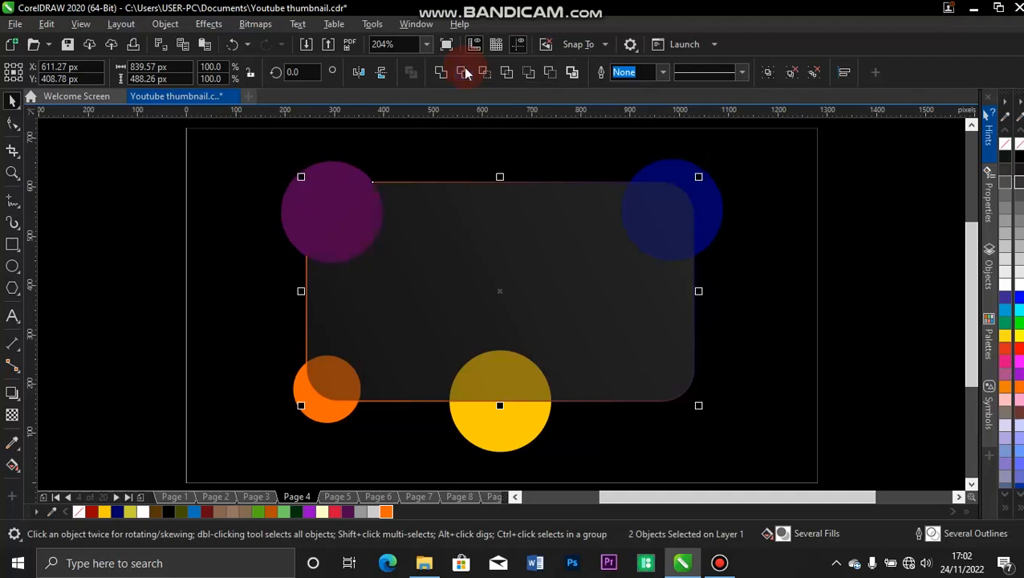
Move the purple circle aside to check the trimmed corner, and undo the move and the trim of the card.
click(107, 163)
drag(301, 188, 186, 190)
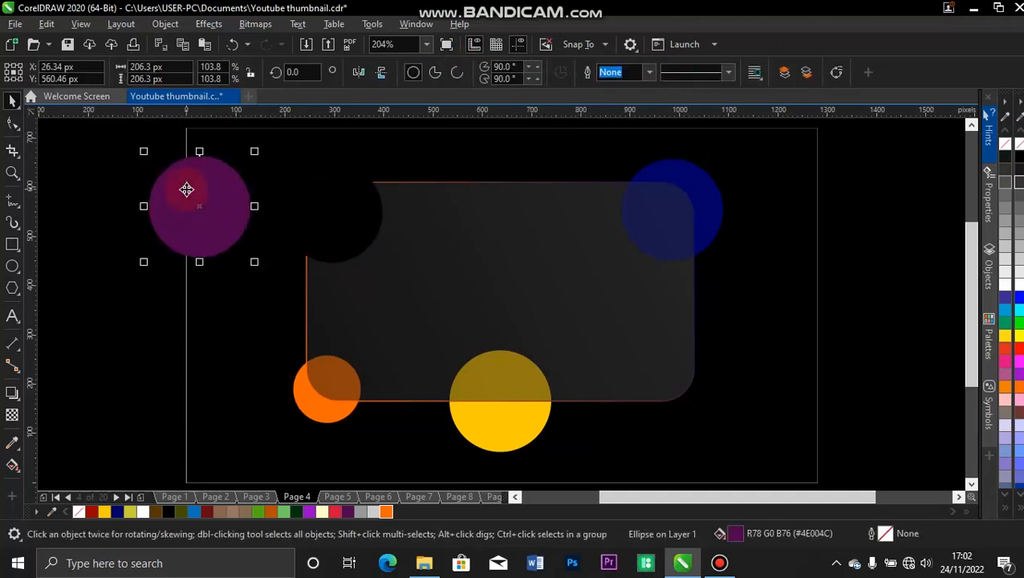
key(ctrl+z)
key(ctrl+z)
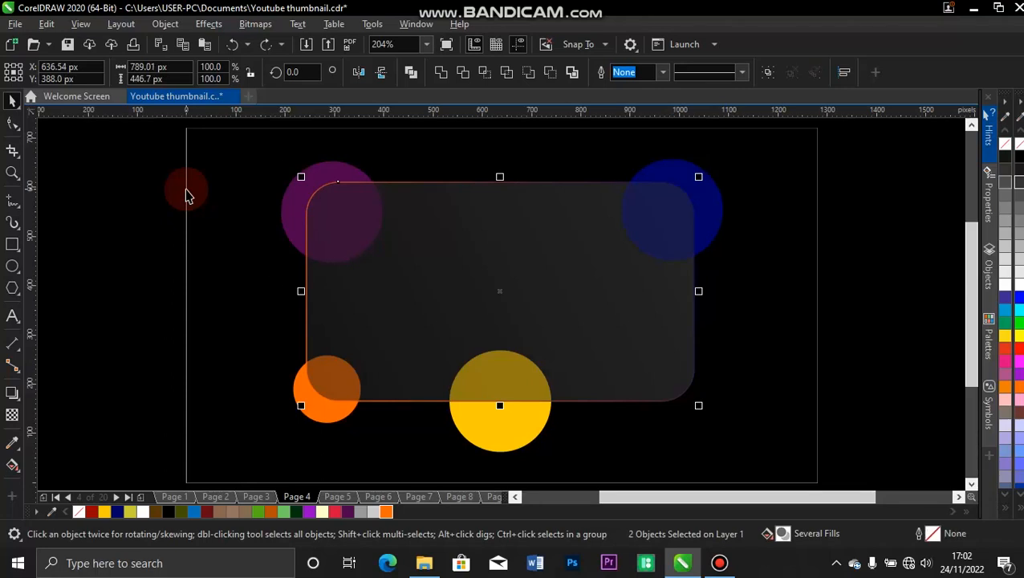
Examine the gradient outline's nodes and try moving the outline away from the card, undoing the move.
click(286, 281)
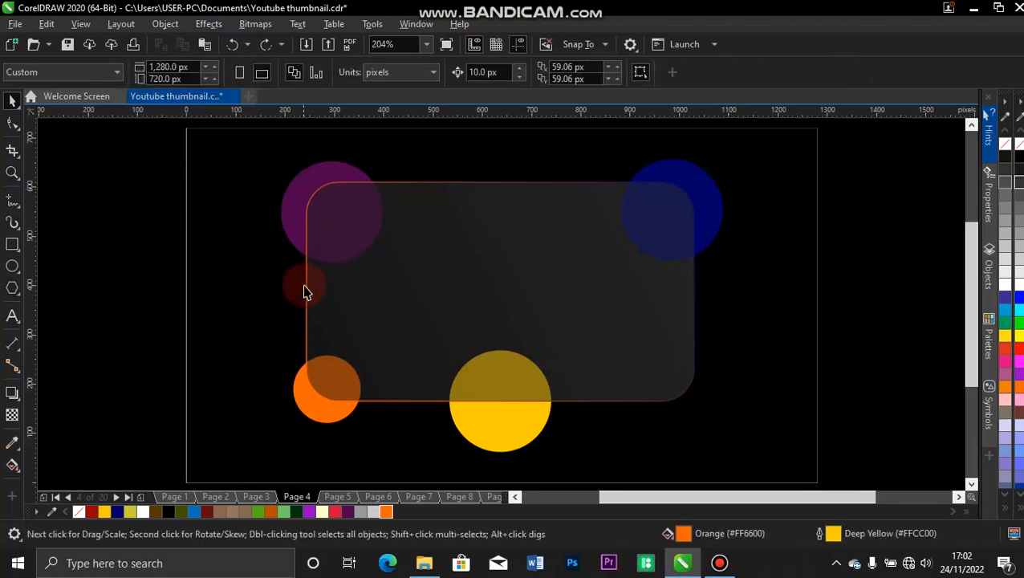
click(306, 292)
key(ctrl+q)
key(F10)
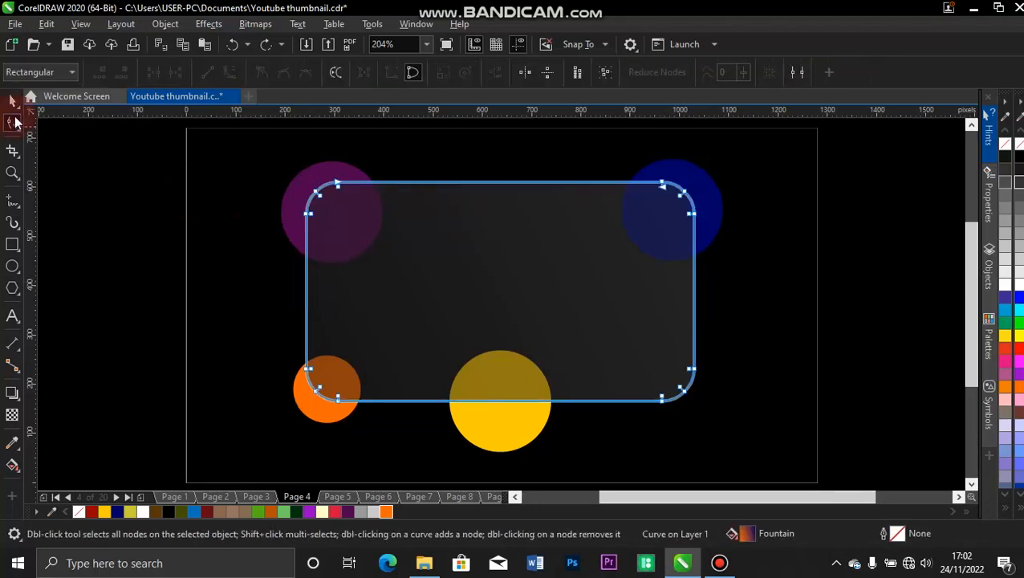
click(13, 101)
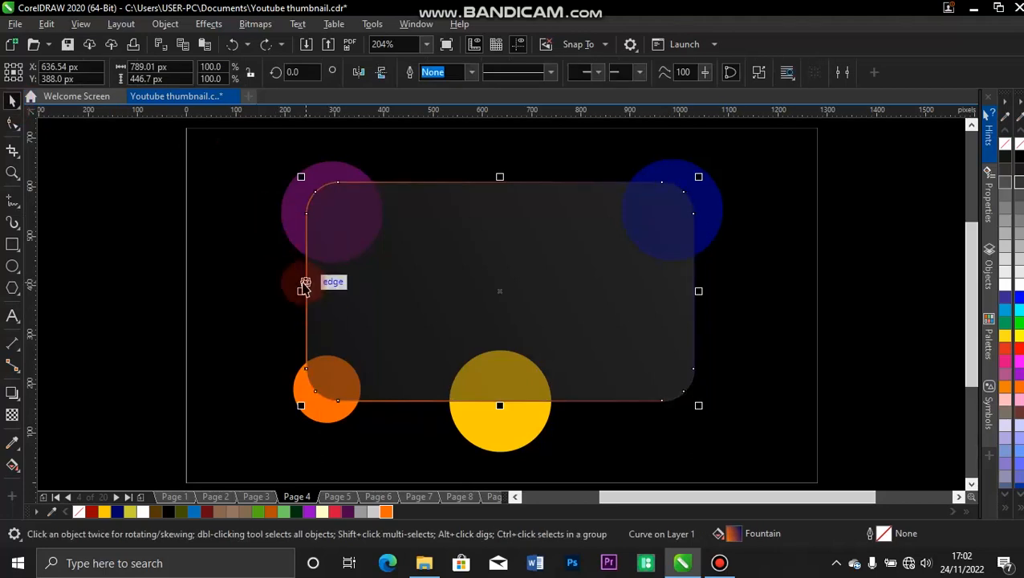
drag(302, 281, 279, 274)
key(ctrl+z)
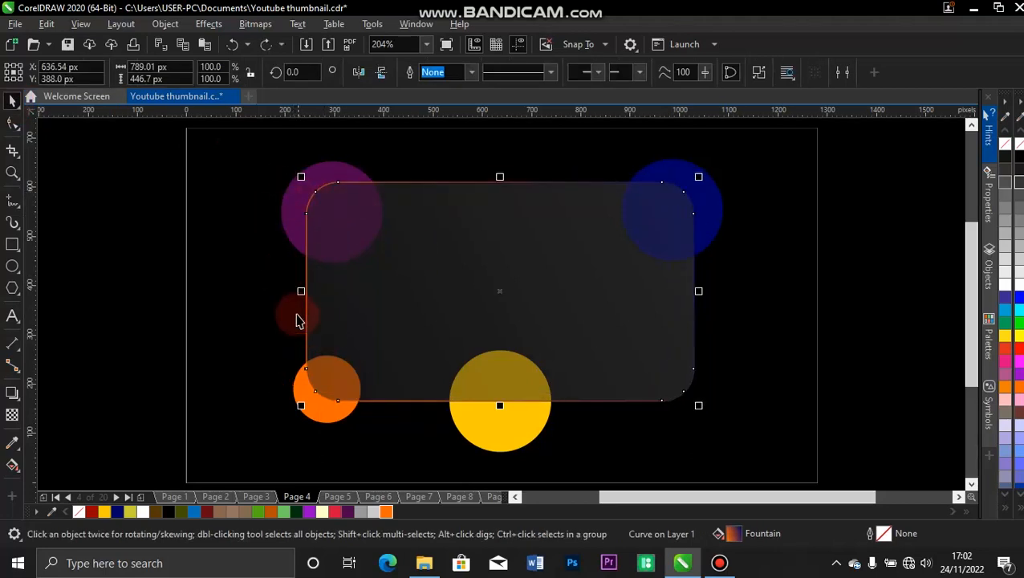
Trim the purple circle with the gradient outline and the card, checking the cut piece and restoring its position.
drag(305, 316, 388, 303)
shift+click(388, 297)
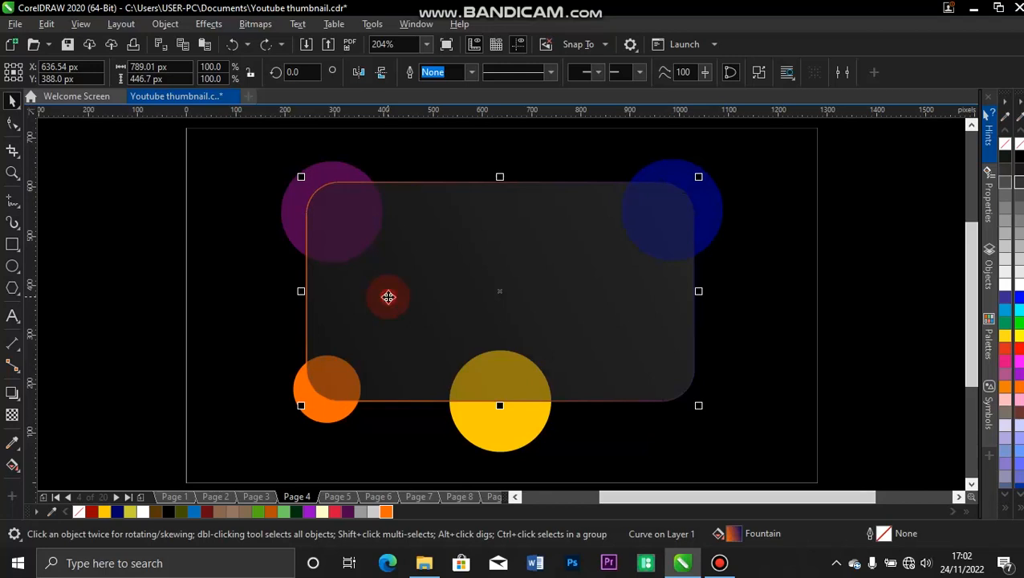
shift+click(285, 211)
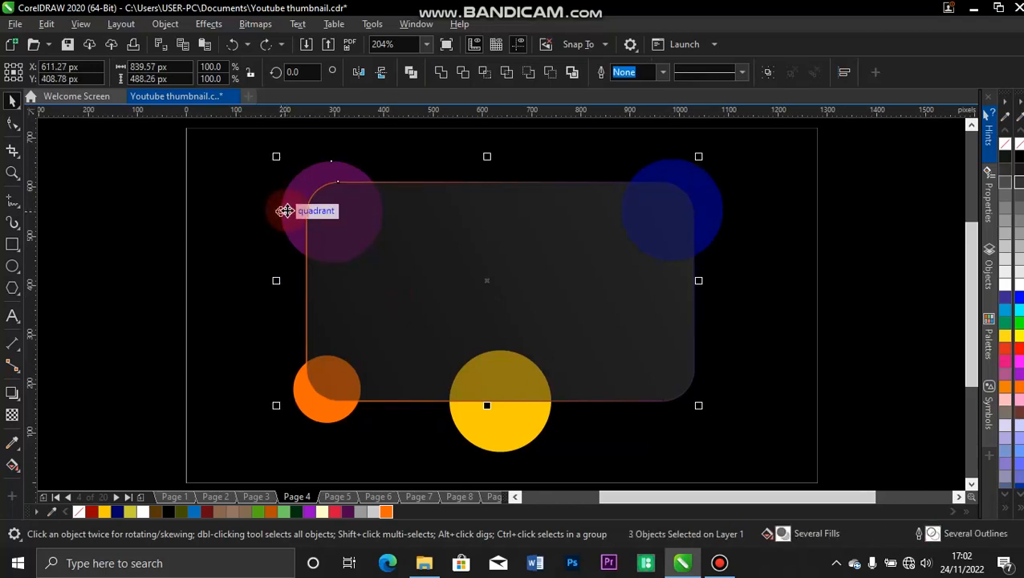
click(463, 72)
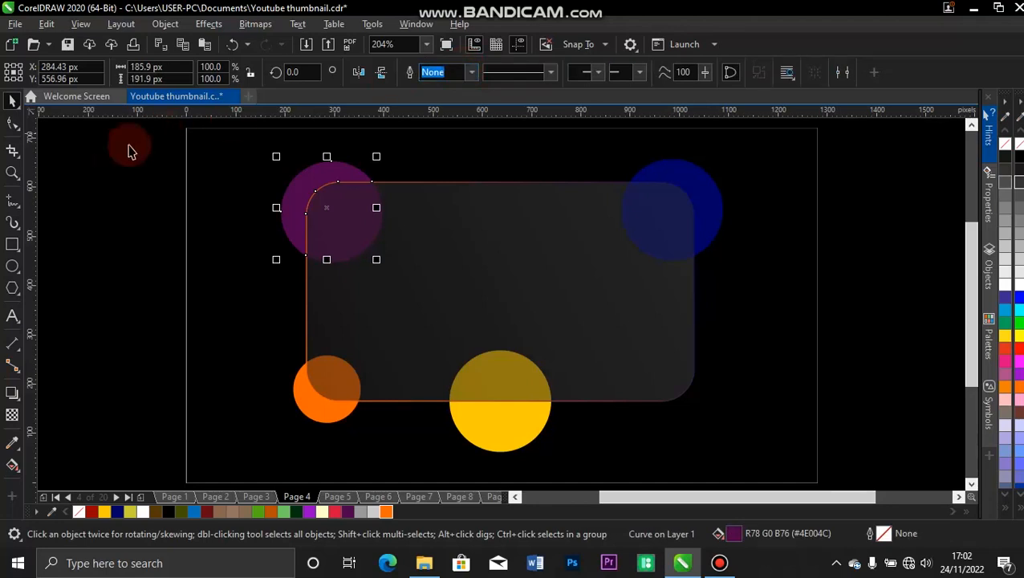
click(113, 217)
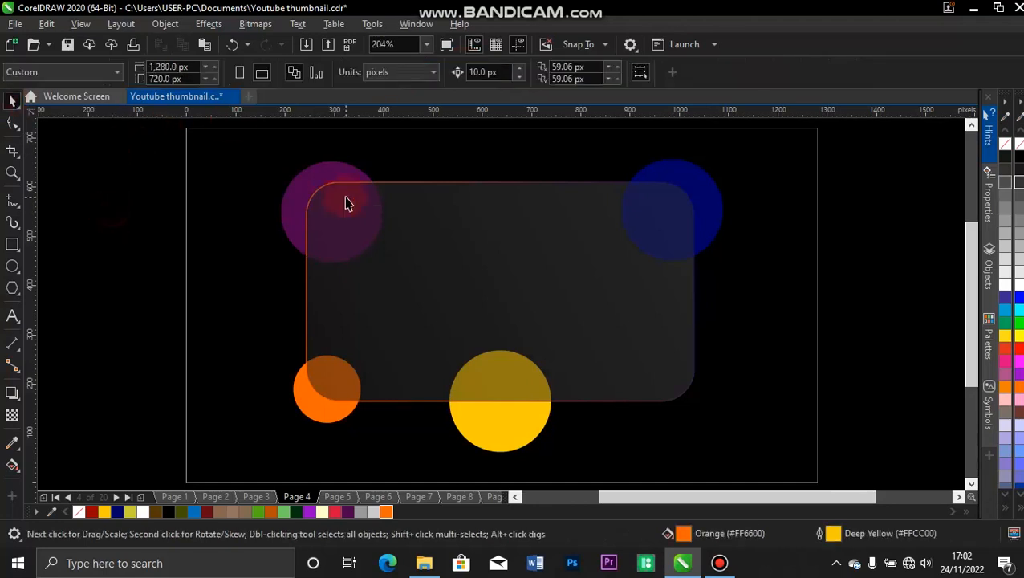
click(301, 166)
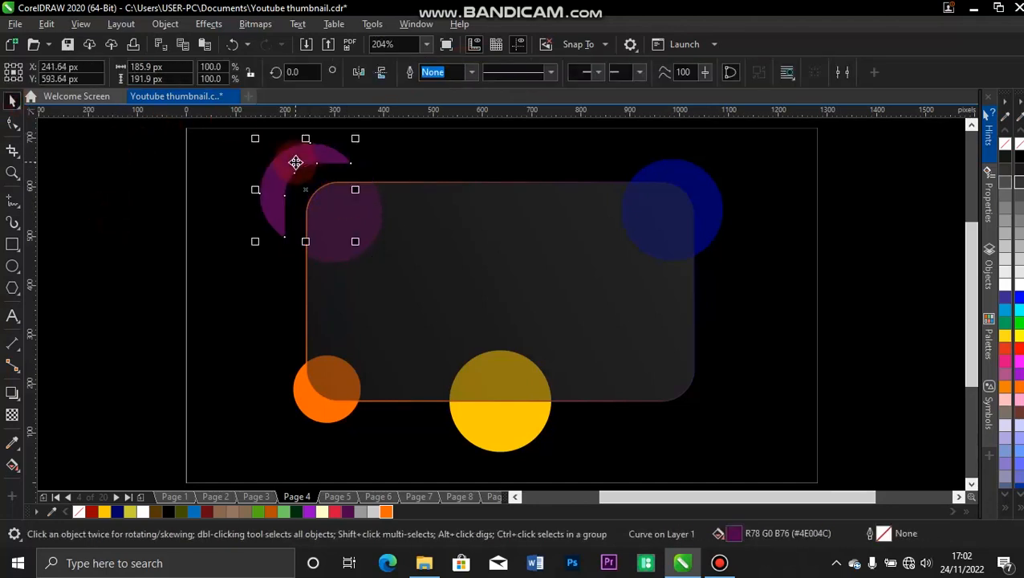
drag(296, 163, 313, 181)
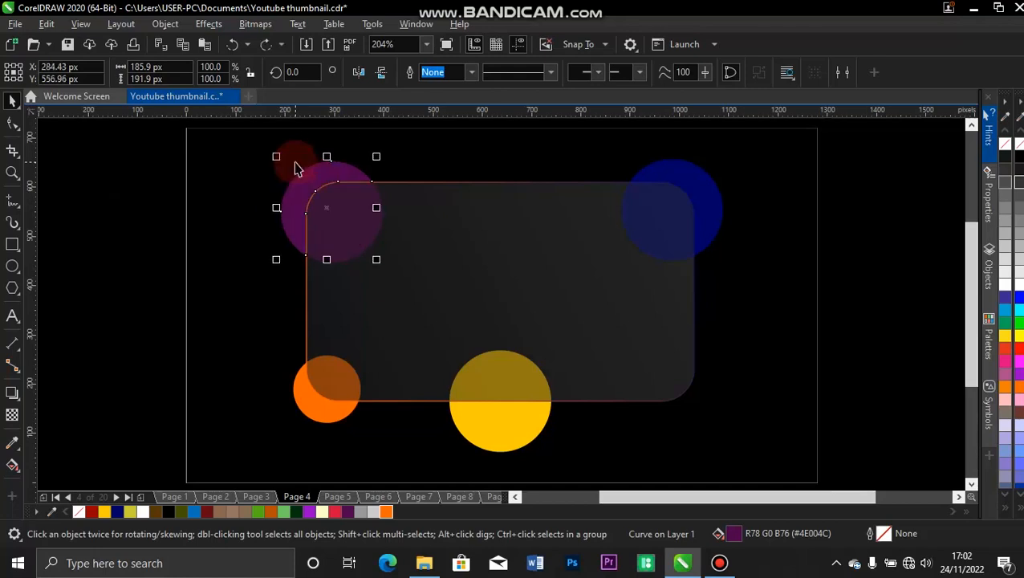
click(178, 336)
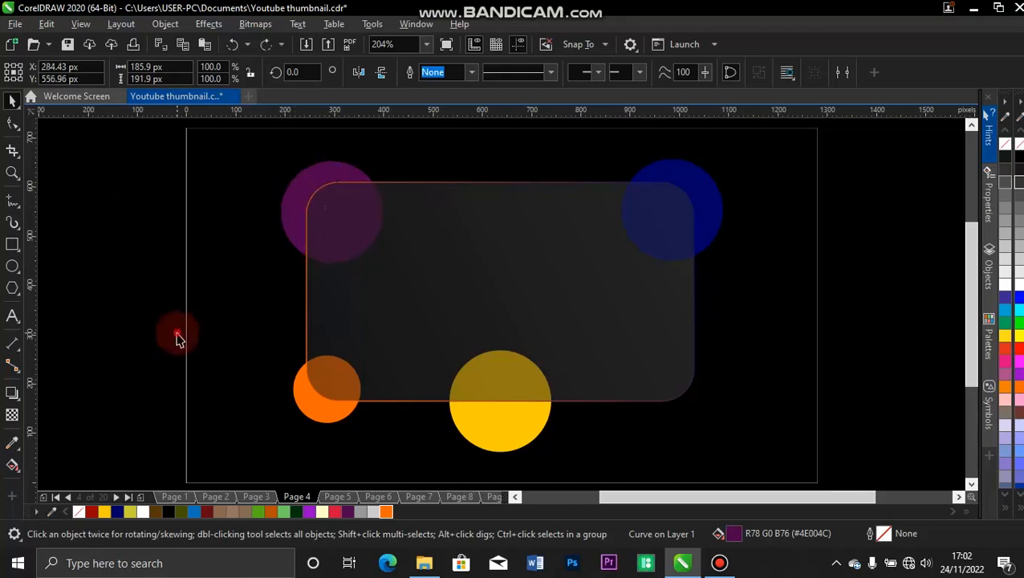
Trim the orange circle at the card's lower-left corner with the gradient outline and the card.
click(308, 394)
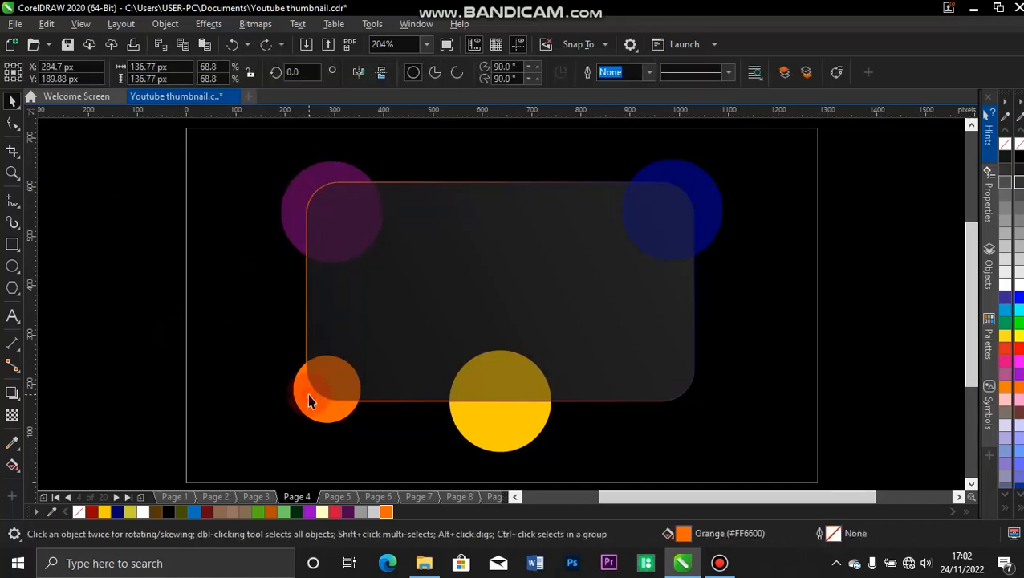
click(306, 332)
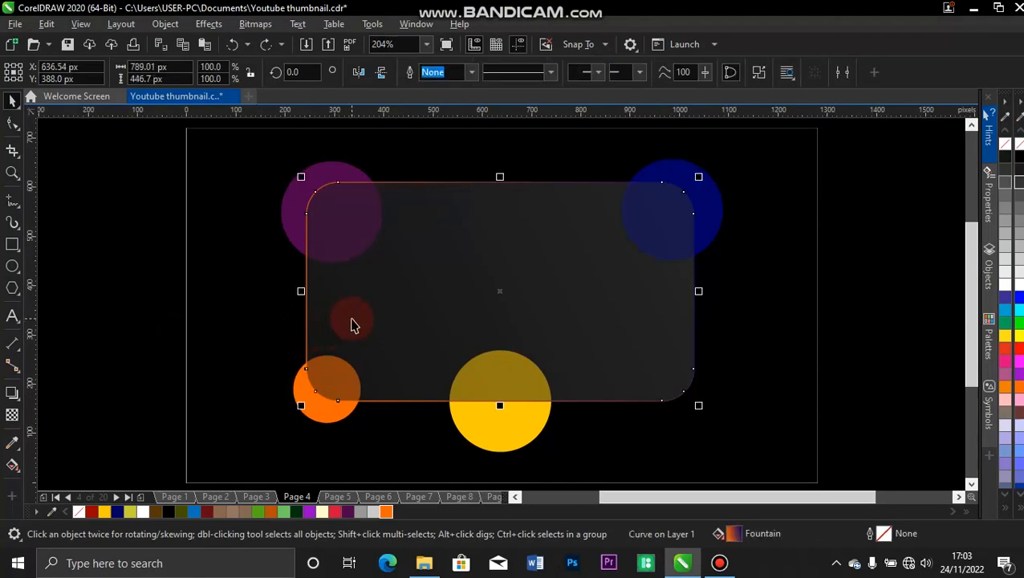
shift+click(351, 324)
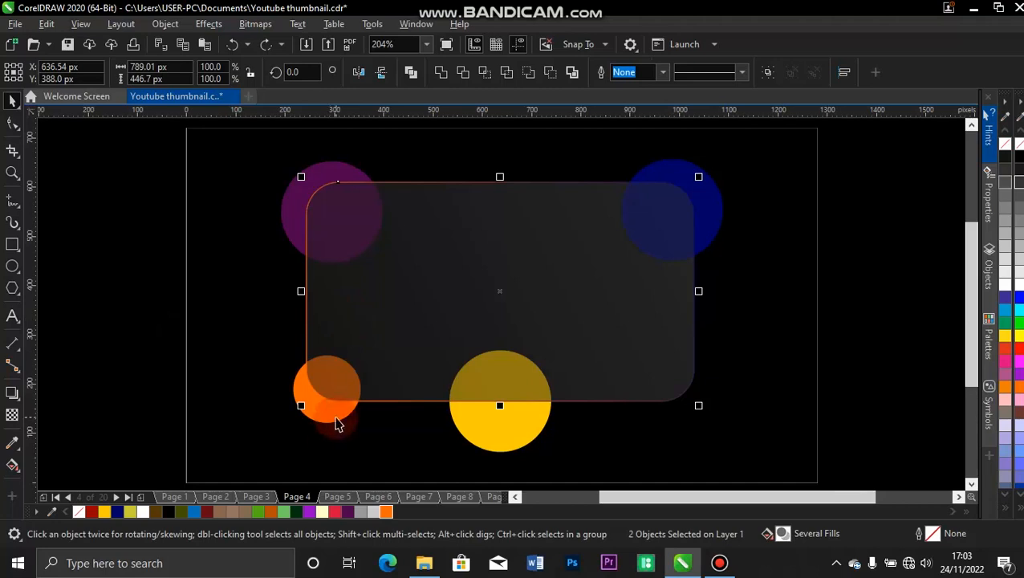
shift+click(335, 417)
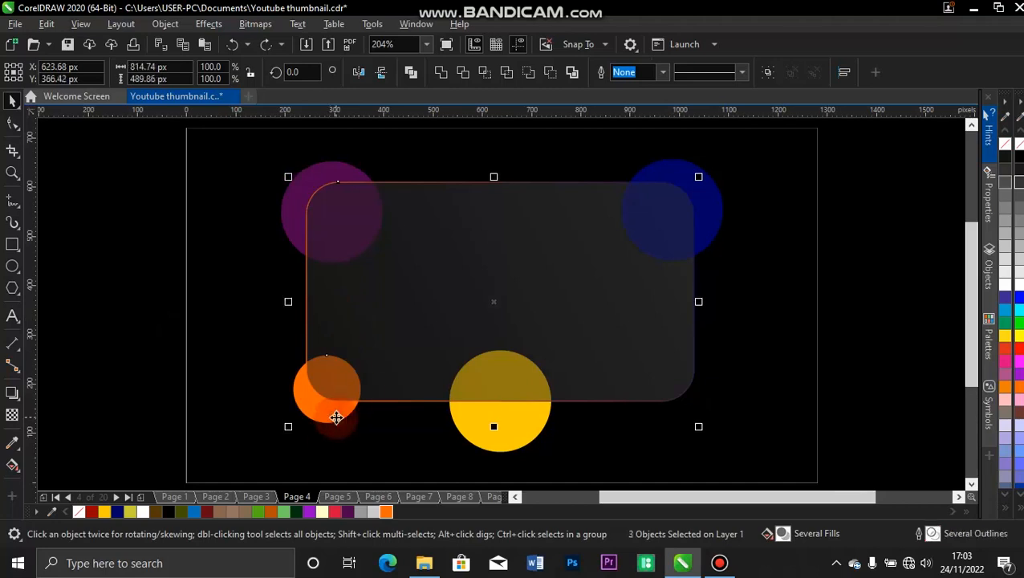
click(465, 71)
click(164, 338)
mouse_move(313, 403)
mouse_down()
mouse_move(287, 408)
mouse_move(311, 398)
mouse_up()
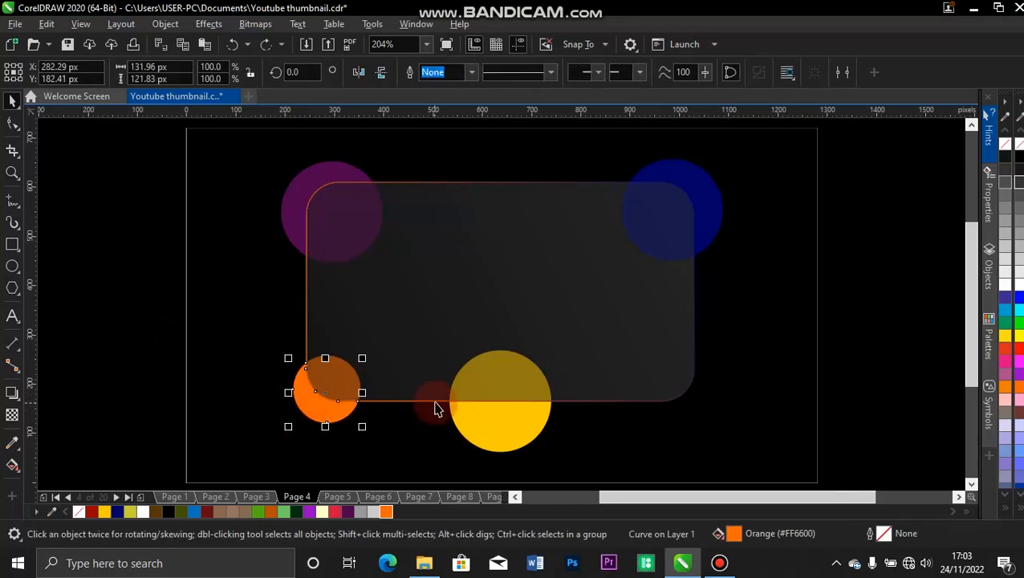
Trim the yellow circle at the card's bottom edge with the gradient outline and the card.
click(435, 403)
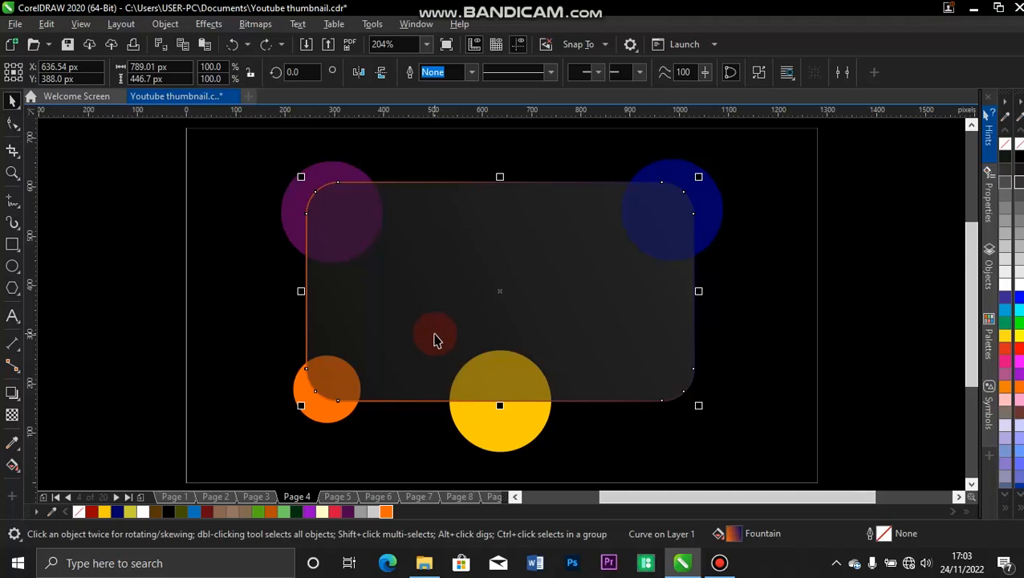
shift+click(433, 341)
shift+click(496, 413)
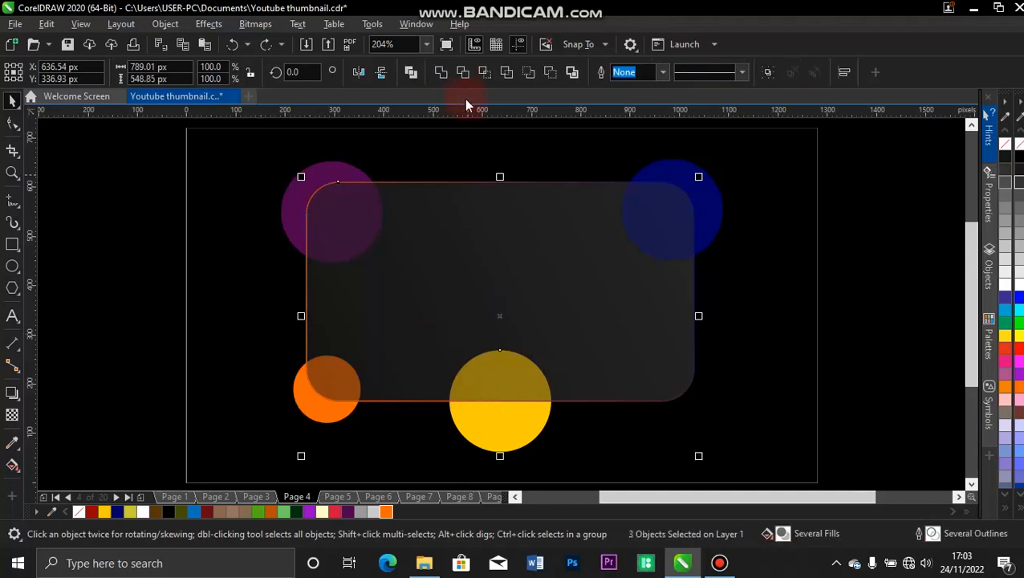
click(463, 73)
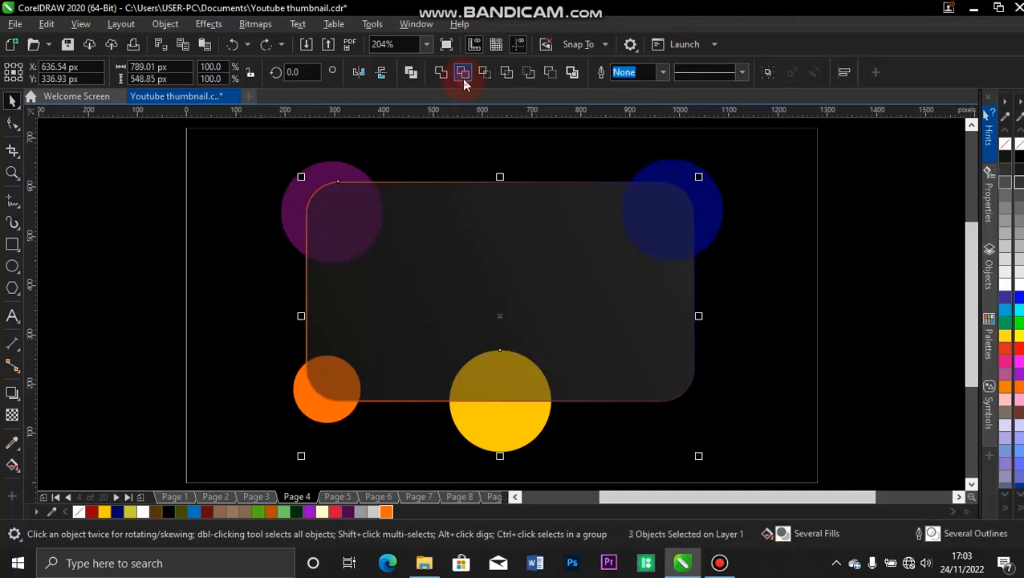
click(368, 385)
mouse_move(480, 423)
mouse_down()
mouse_move(467, 441)
mouse_move(474, 427)
mouse_up()
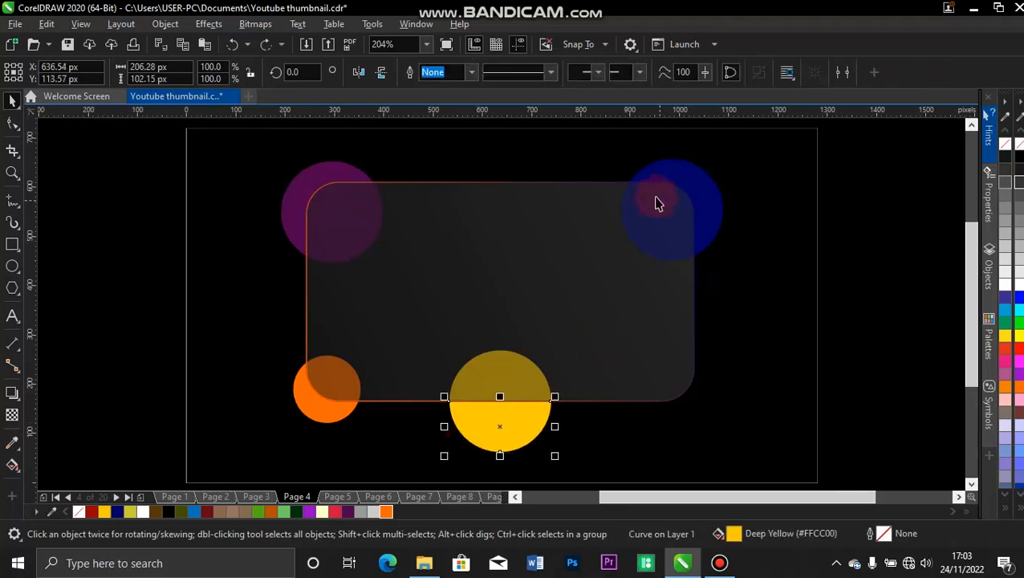
Trim the navy blue circle at the card's upper-right corner with the gradient outline and the card.
click(624, 187)
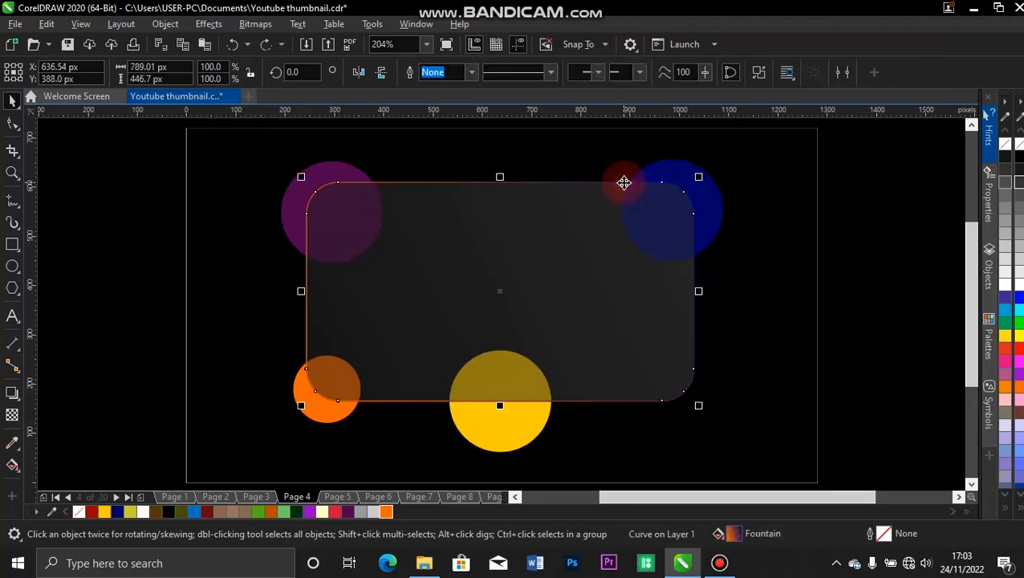
shift+click(638, 311)
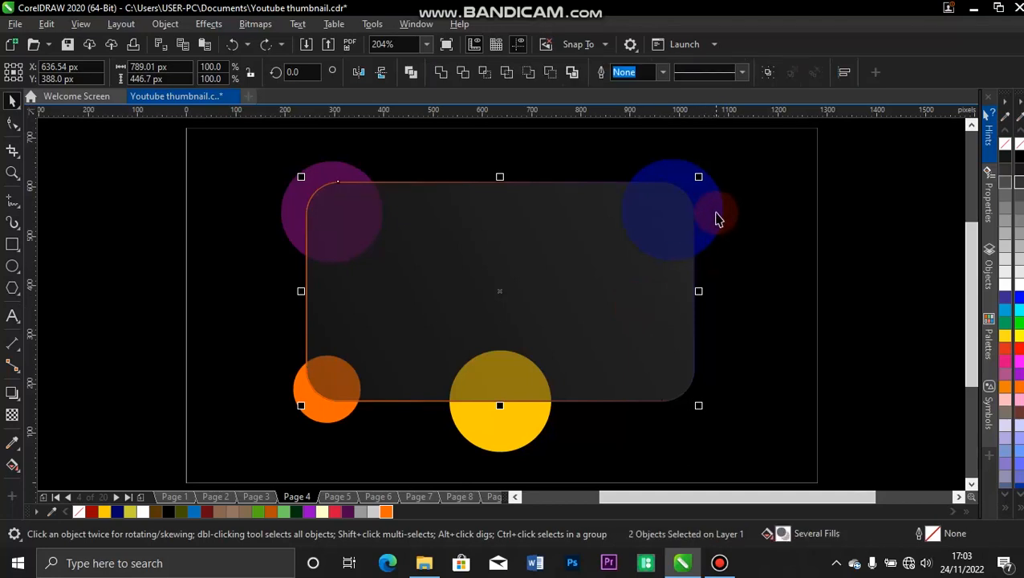
shift+click(717, 214)
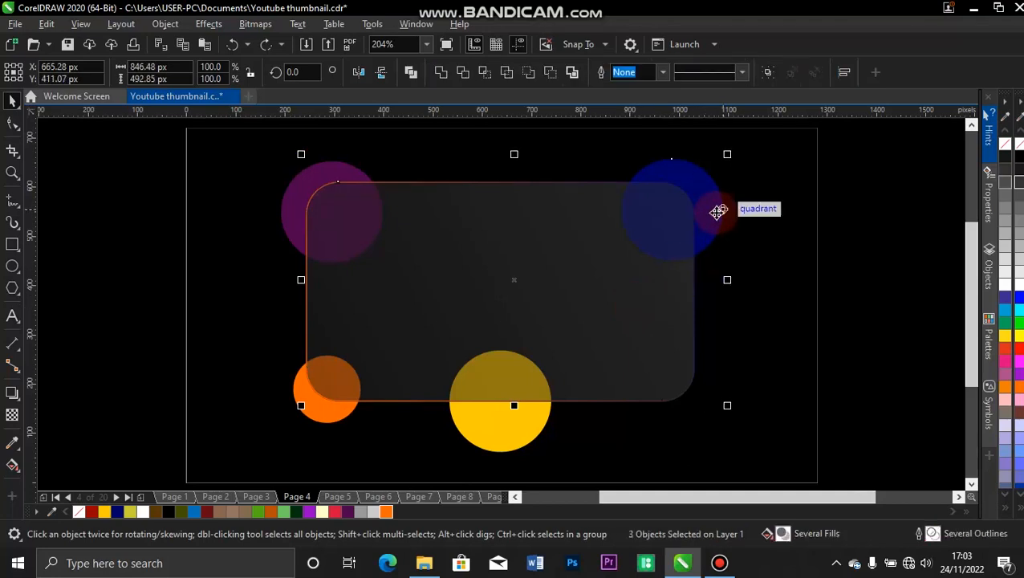
click(463, 73)
click(828, 160)
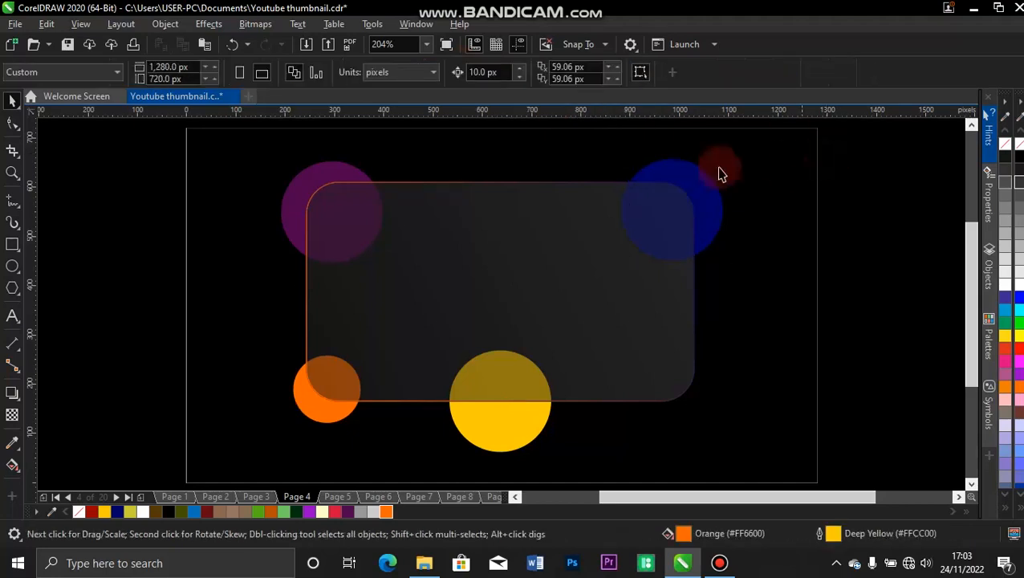
drag(690, 178, 715, 165)
key(ctrl+z)
click(872, 190)
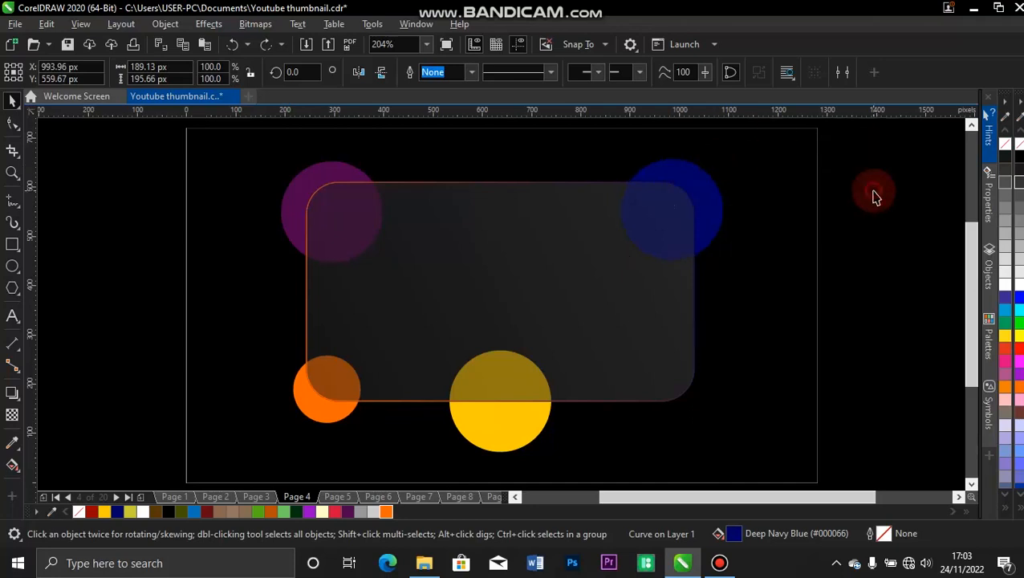
Open the card's PowerClip contents for editing and ungroup the artwork inside.
click(438, 265)
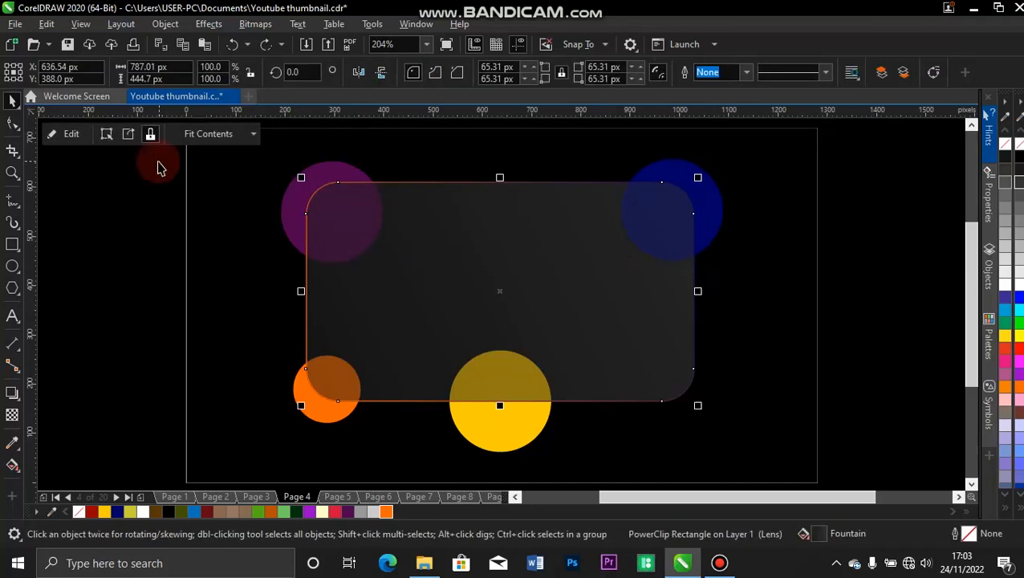
click(78, 136)
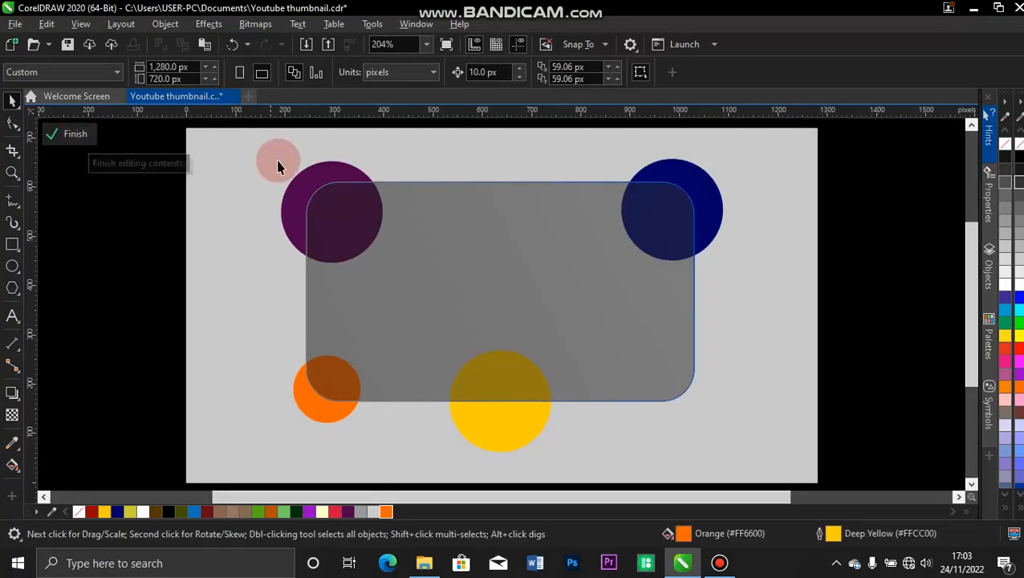
drag(344, 181, 338, 175)
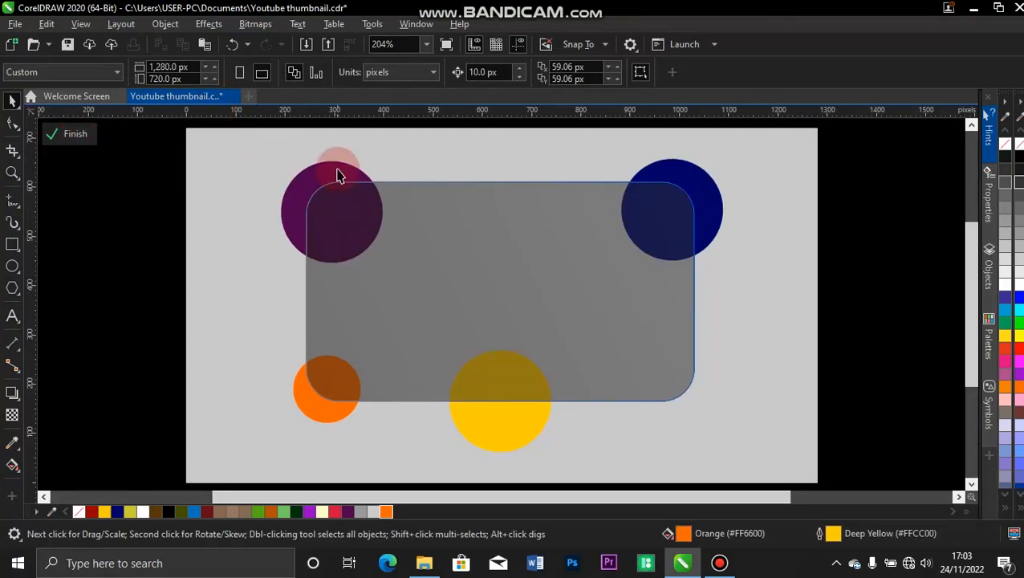
click(337, 172)
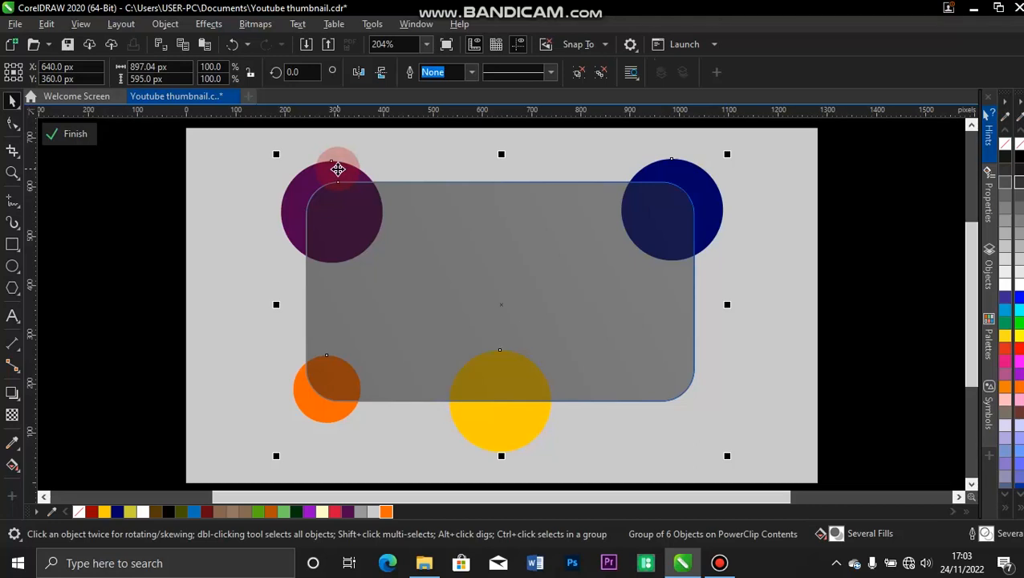
drag(337, 168, 295, 217)
Apply a Gaussian Blur with a 49.2-pixel radius to the purple circle, then finish and reopen the card's PowerClip editing.
click(298, 207)
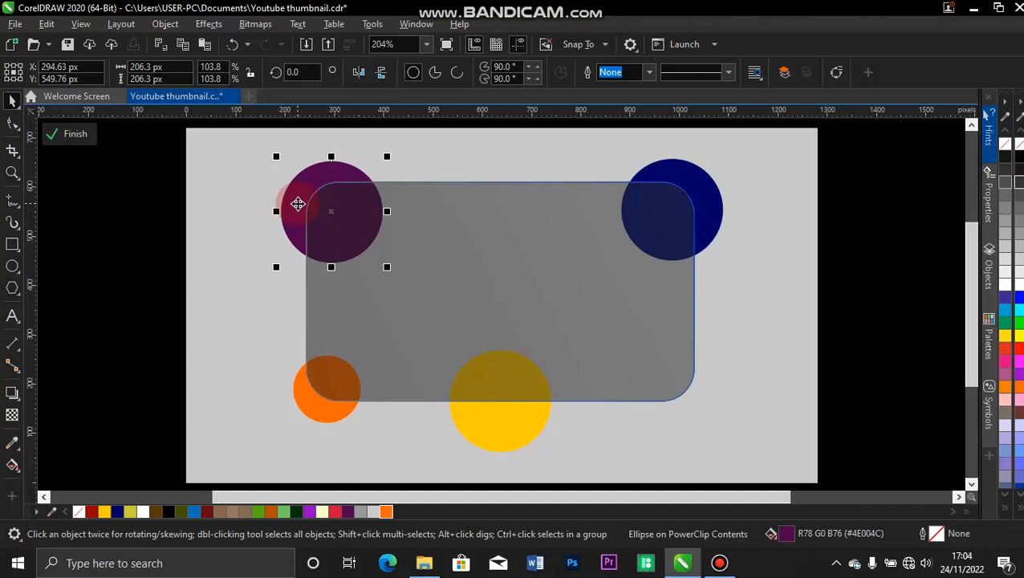
click(217, 26)
mouse_move(243, 146)
mouse_move(284, 118)
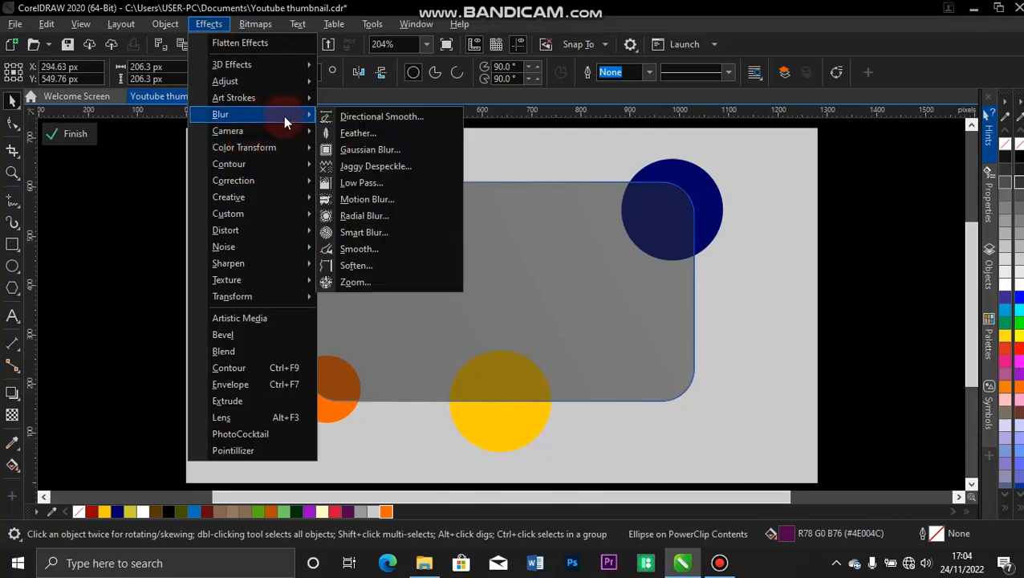
click(362, 149)
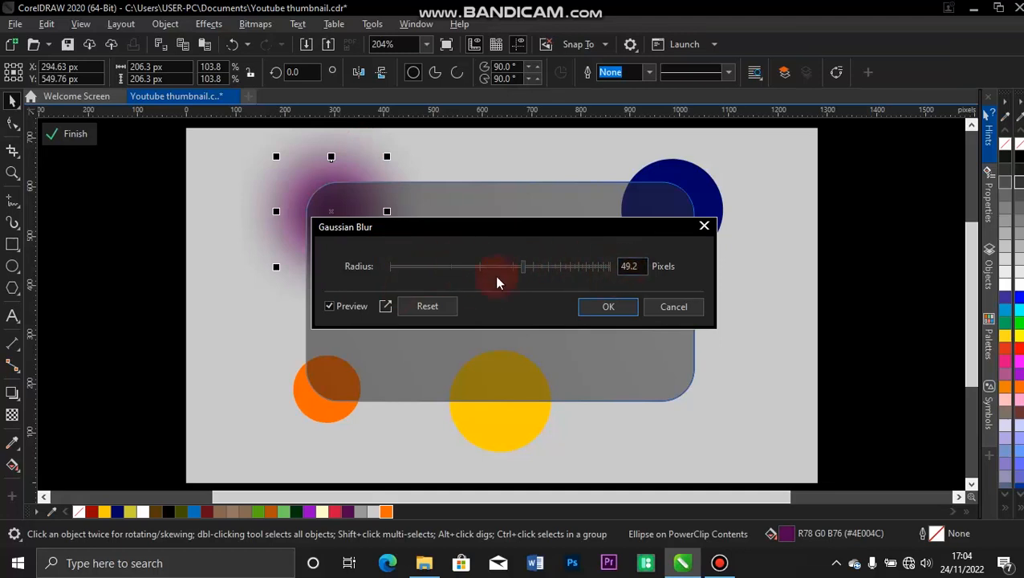
click(631, 273)
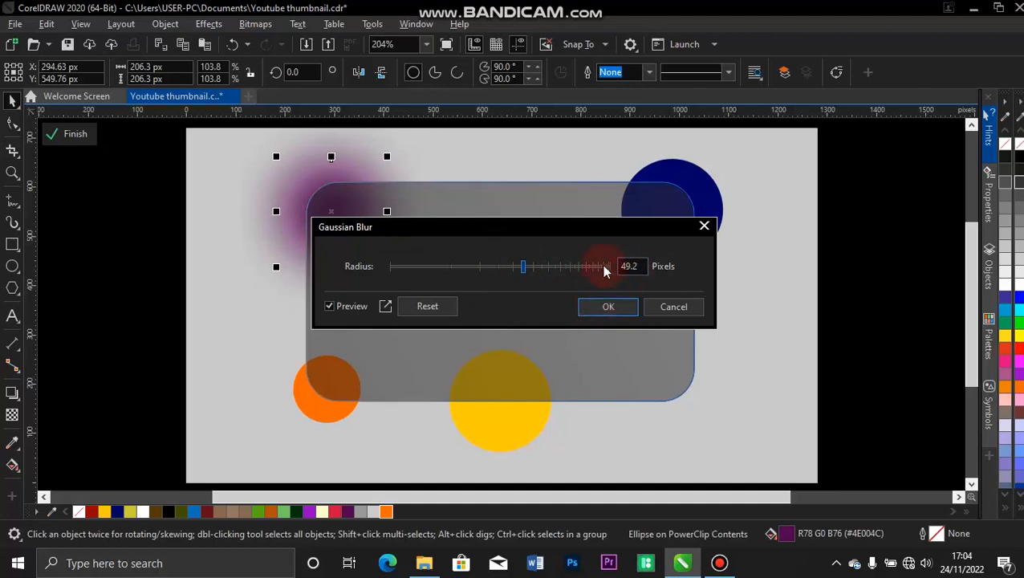
click(604, 307)
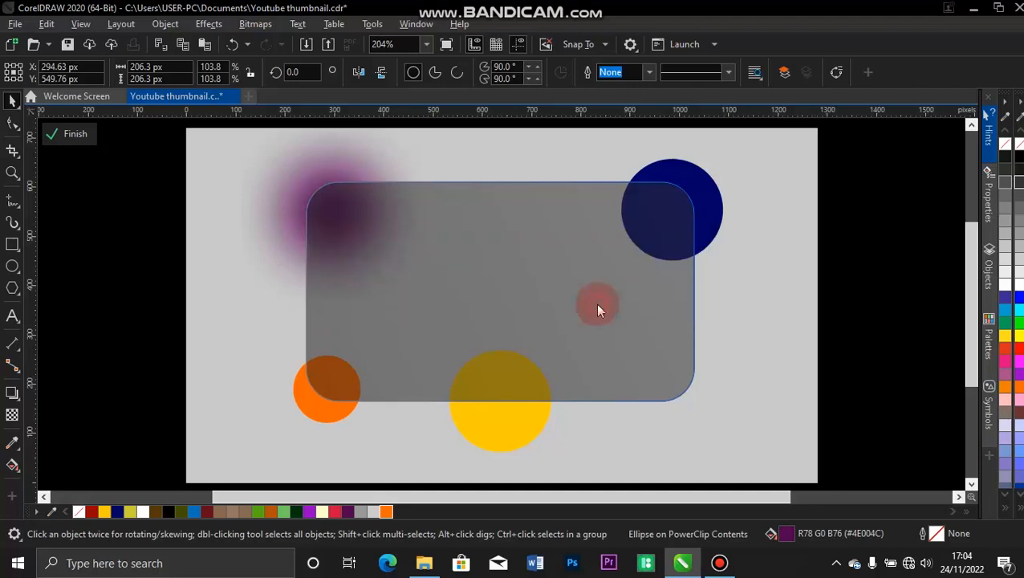
click(77, 134)
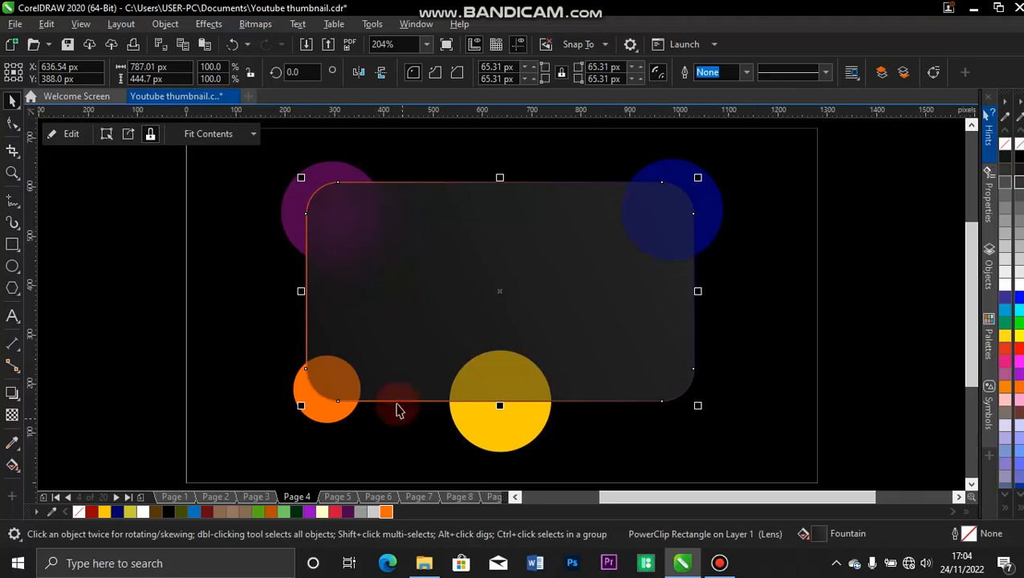
click(63, 136)
click(315, 383)
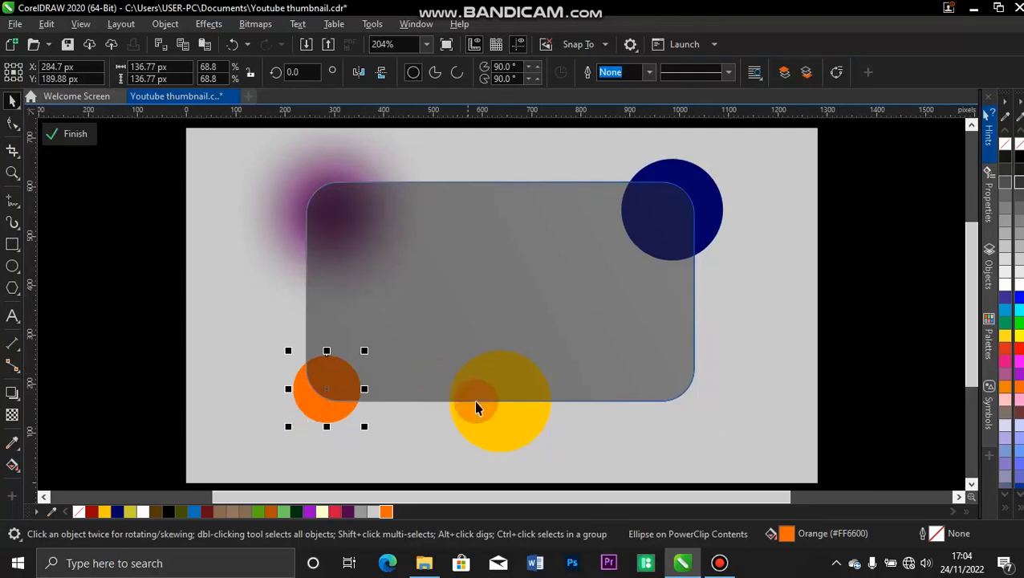
shift+click(630, 323)
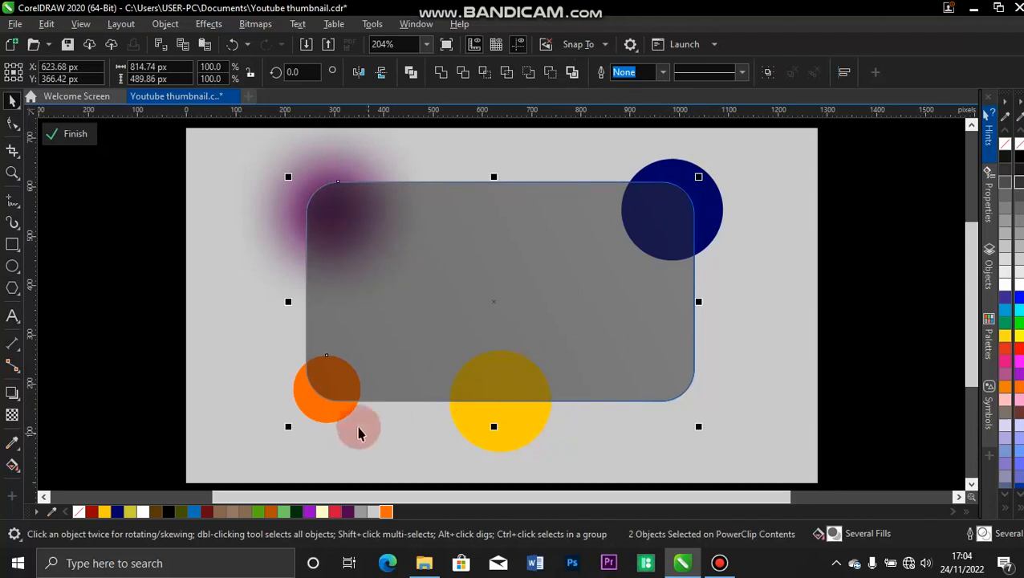
click(240, 391)
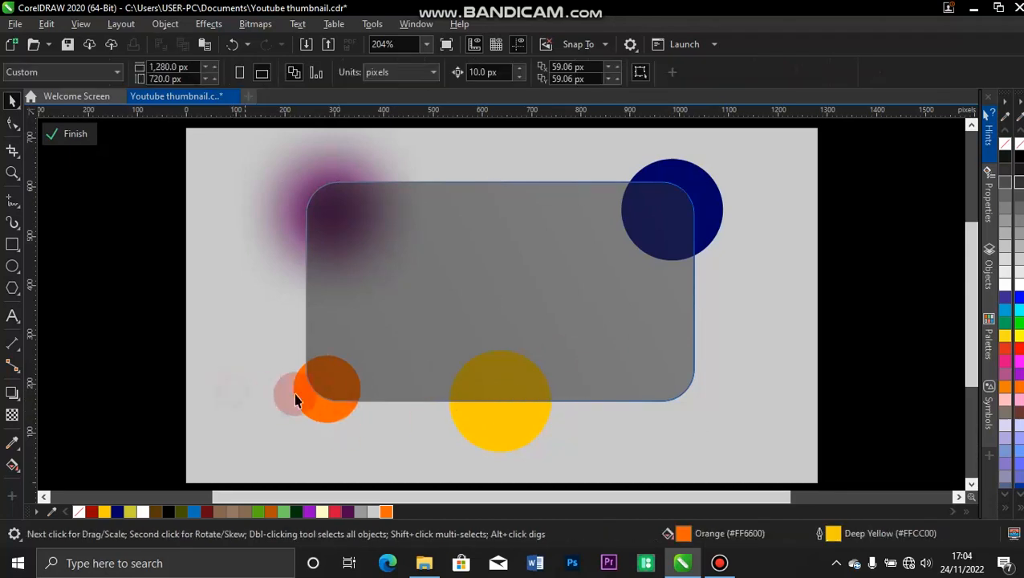
click(322, 411)
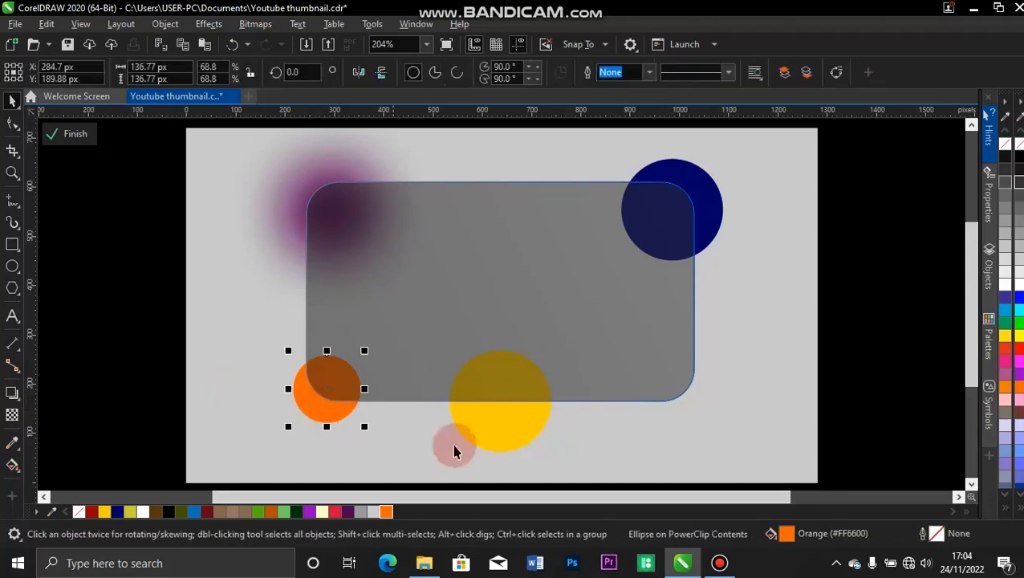
shift+click(503, 446)
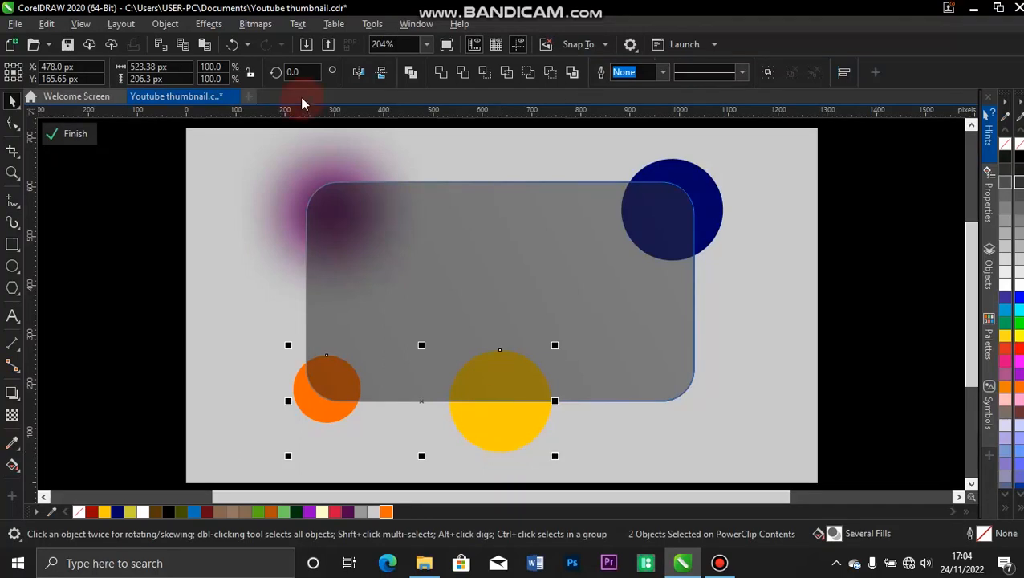
click(205, 25)
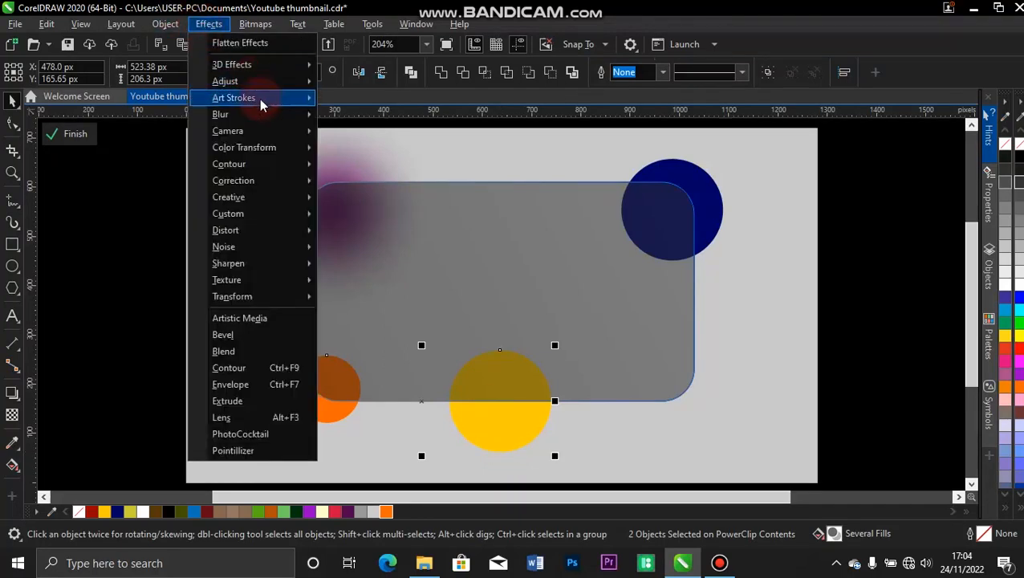
mouse_move(273, 115)
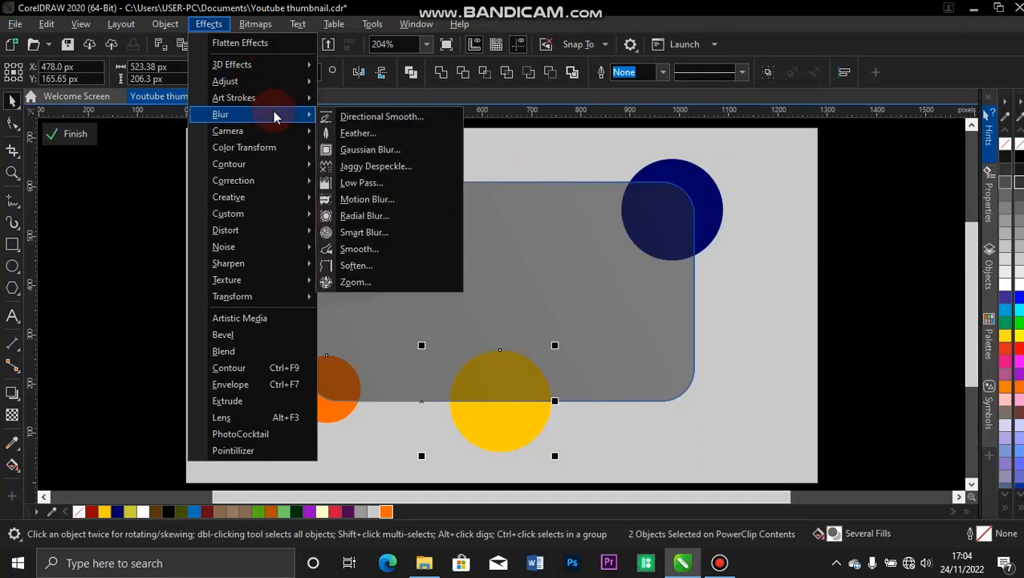
click(372, 151)
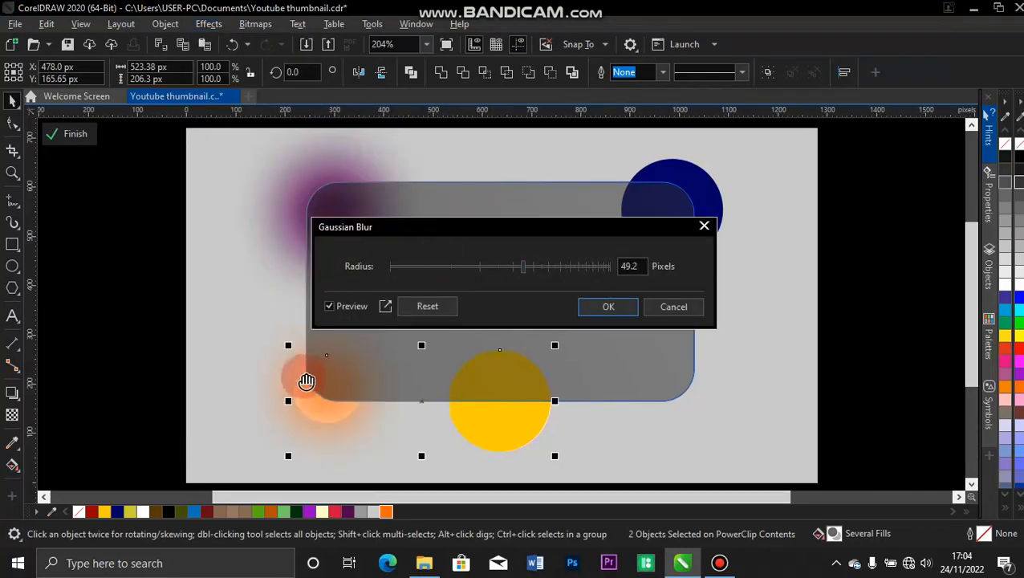
click(703, 229)
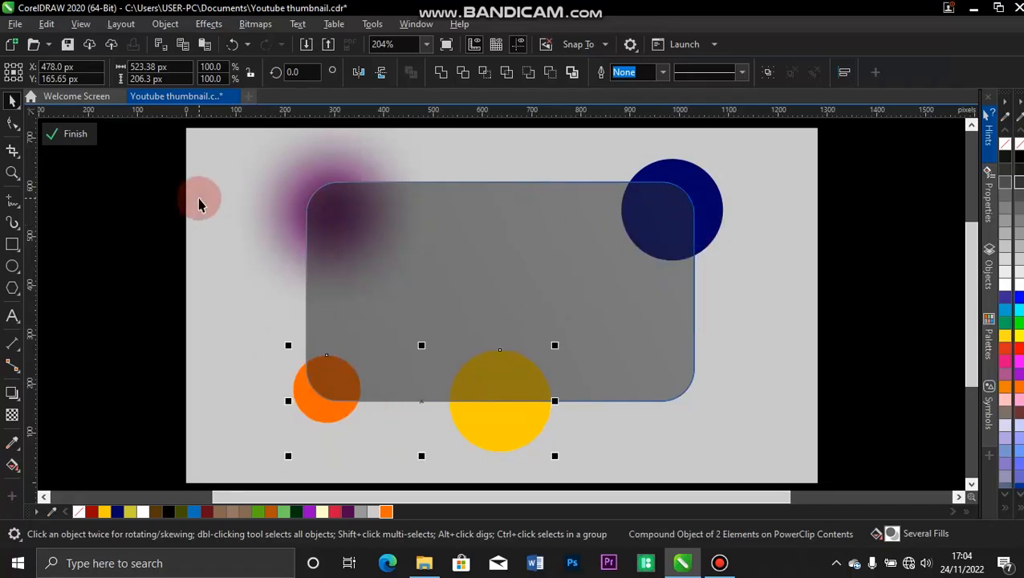
click(176, 203)
Apply a Gaussian Blur with a 49.2-pixel radius to the orange circle inside the PowerClip.
click(301, 403)
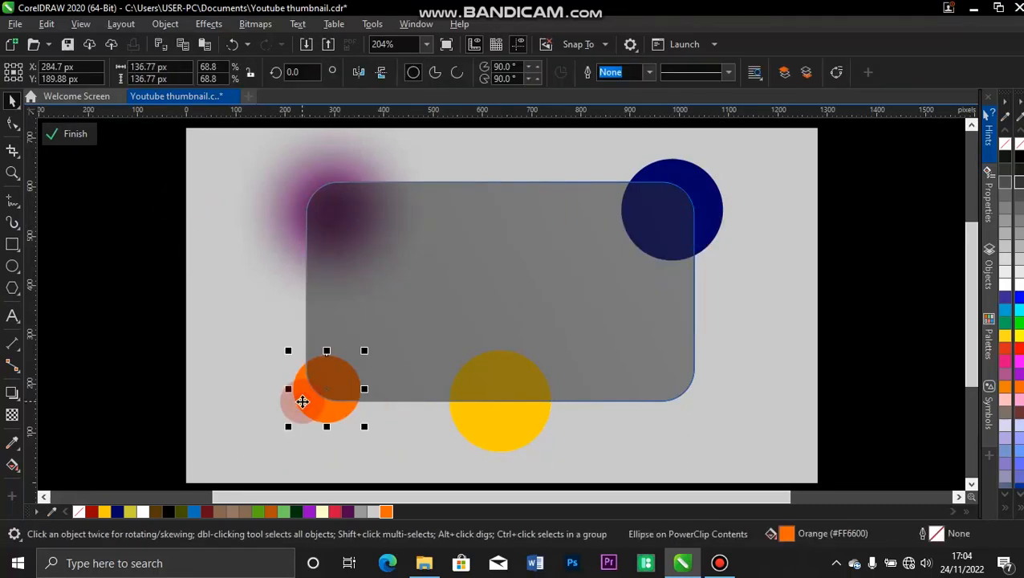
click(211, 24)
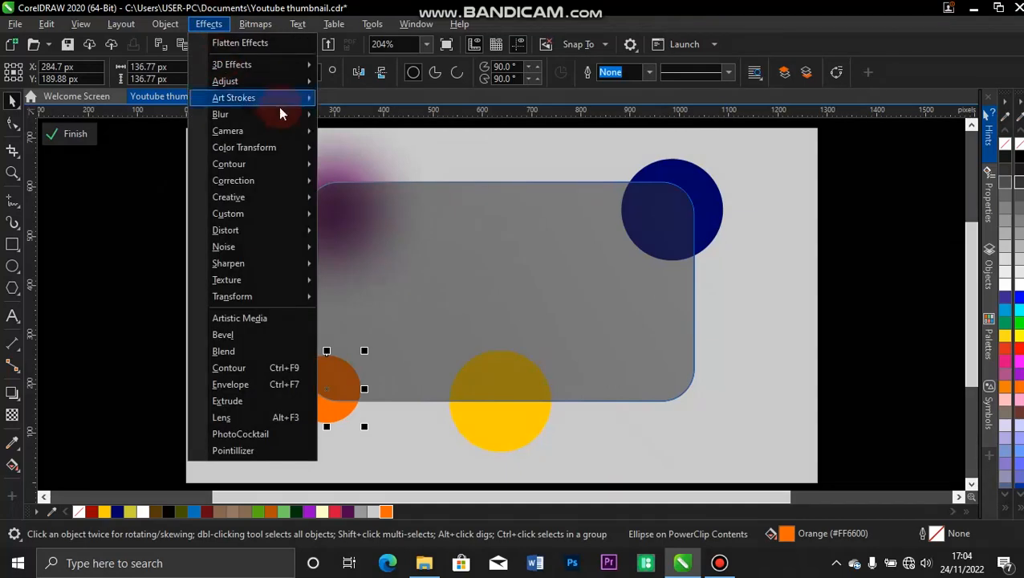
mouse_move(289, 114)
click(363, 150)
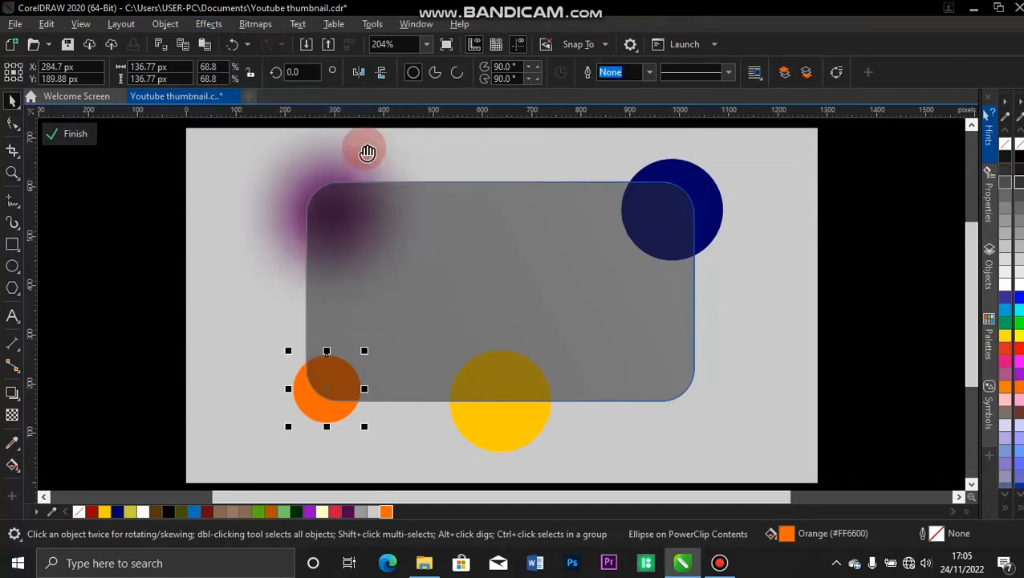
click(608, 307)
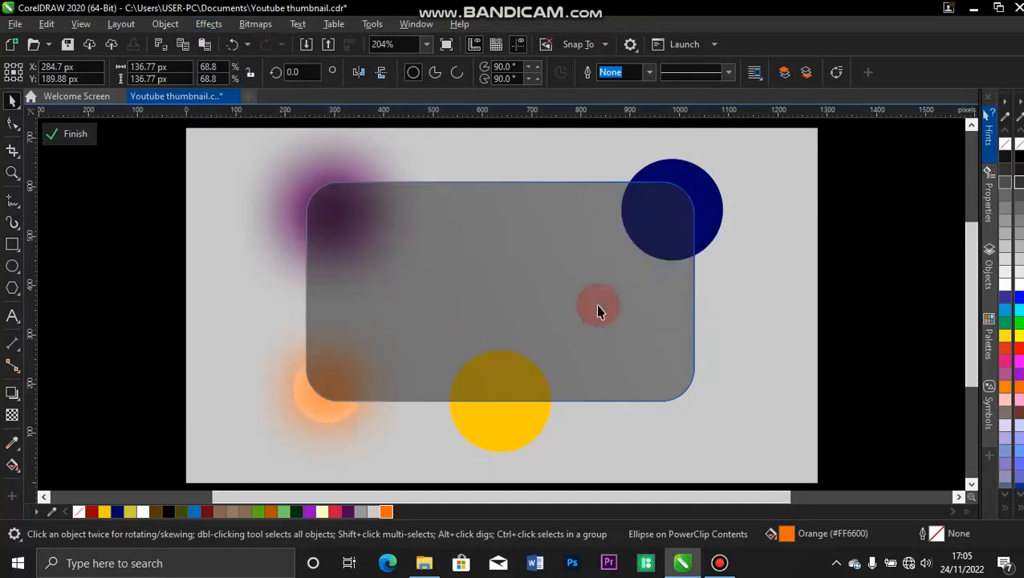
Apply a Gaussian Blur with a 49.2-pixel radius to the yellow circle inside the PowerClip.
click(512, 423)
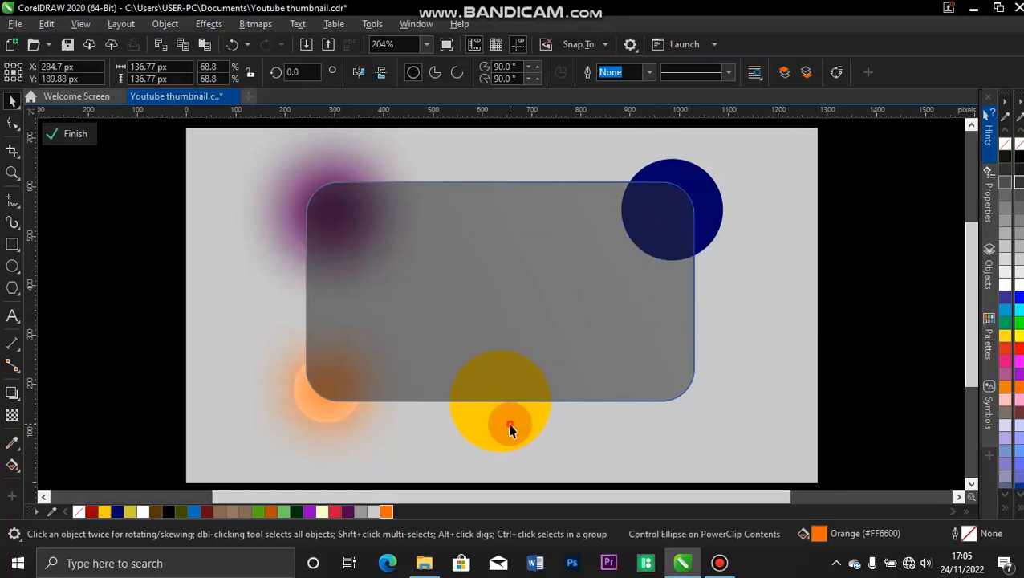
click(213, 25)
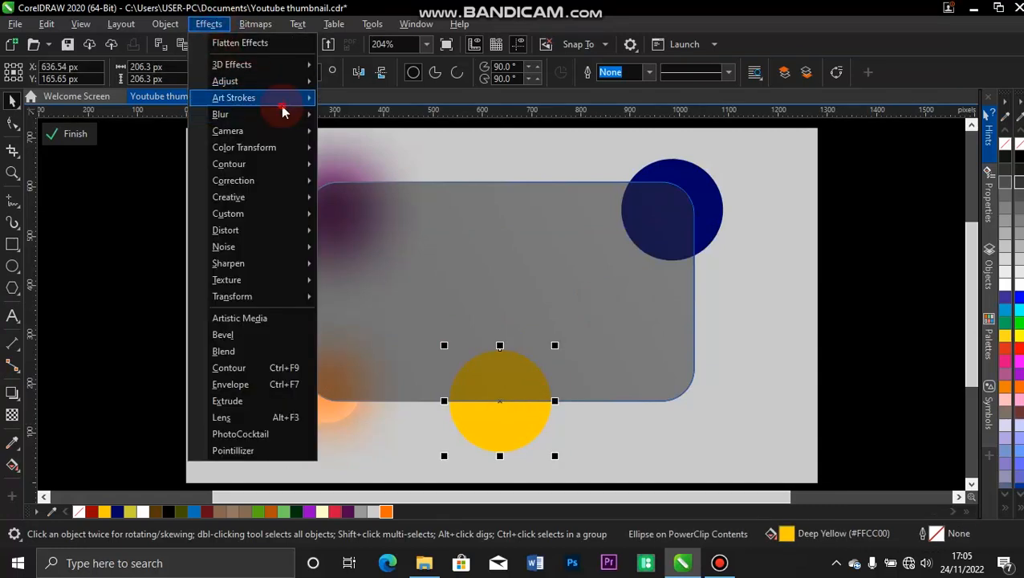
mouse_move(281, 114)
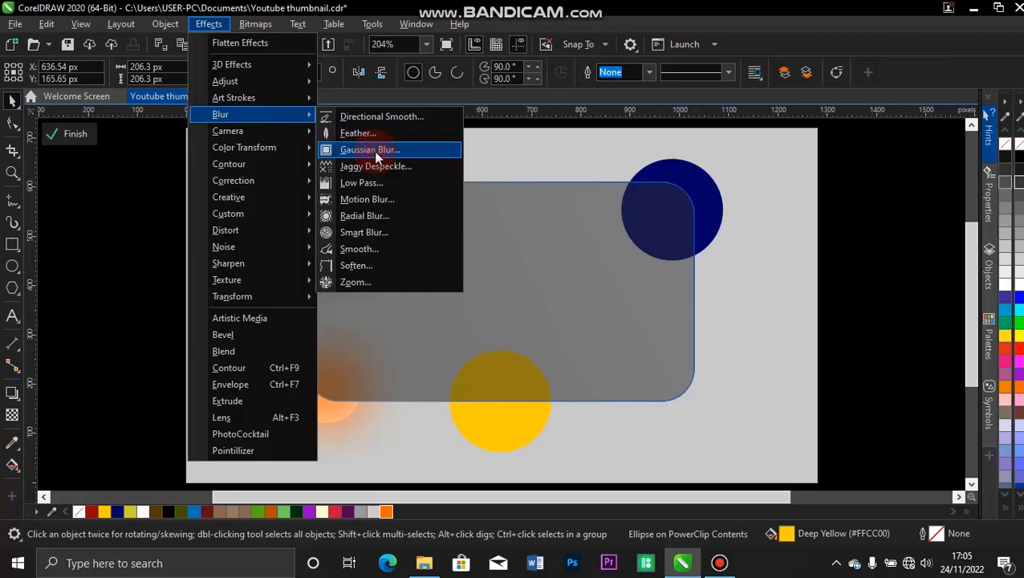
click(374, 150)
click(608, 309)
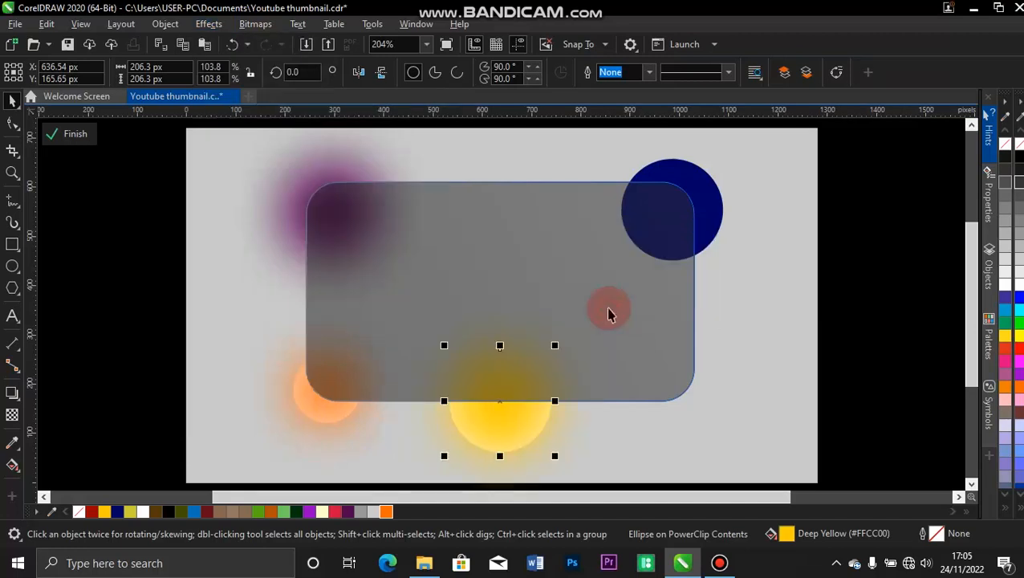
Apply a Gaussian Blur with a 49.2-pixel radius to the navy blue circle and finish editing the card's PowerClip.
click(709, 193)
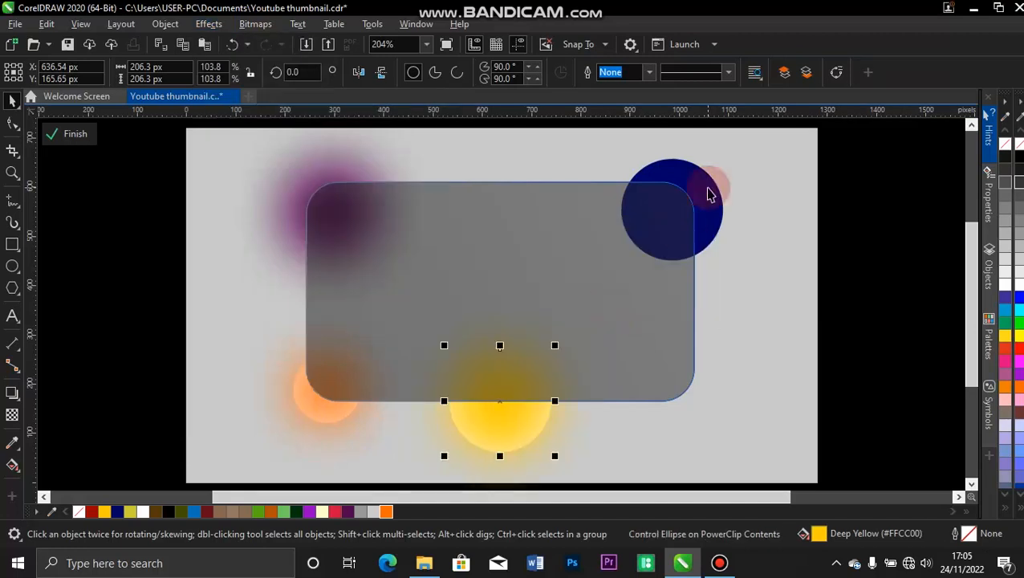
click(214, 27)
mouse_move(278, 112)
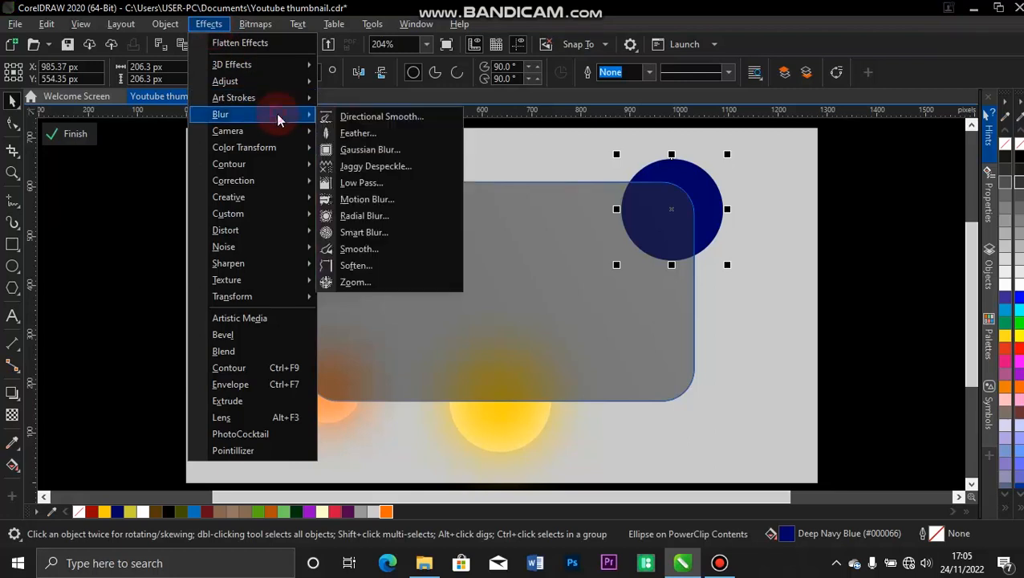
click(396, 149)
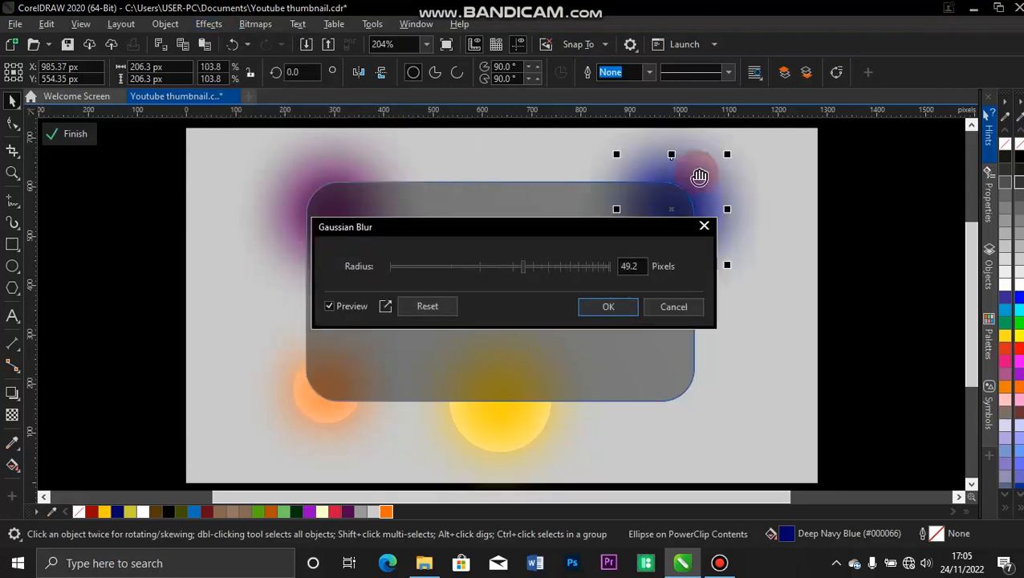
click(615, 313)
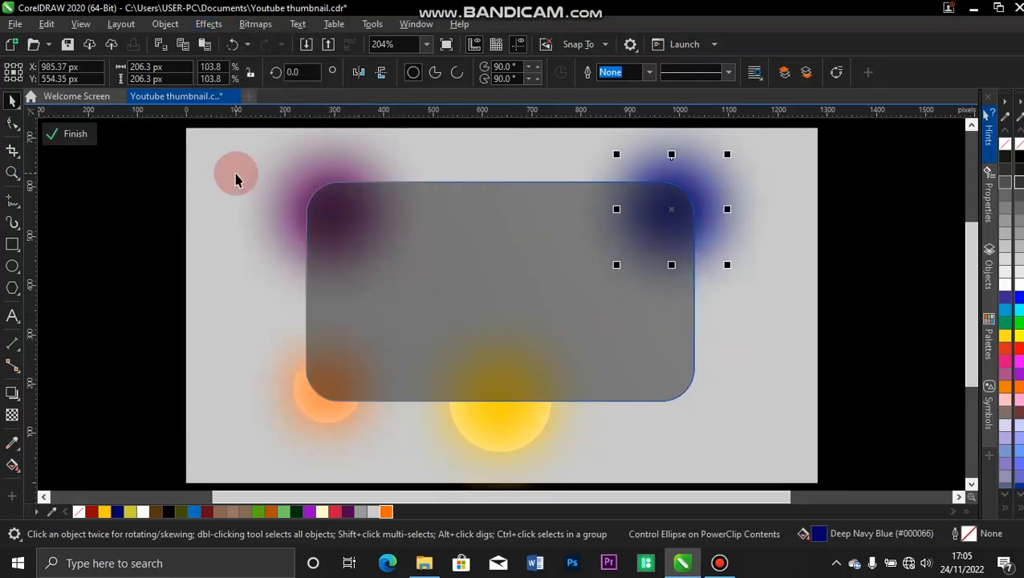
click(76, 135)
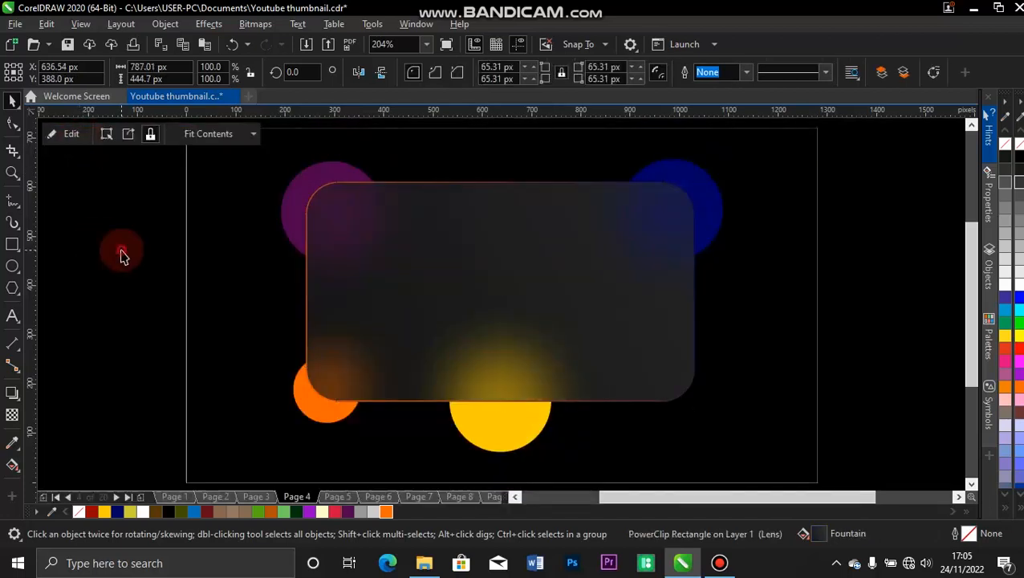
click(121, 254)
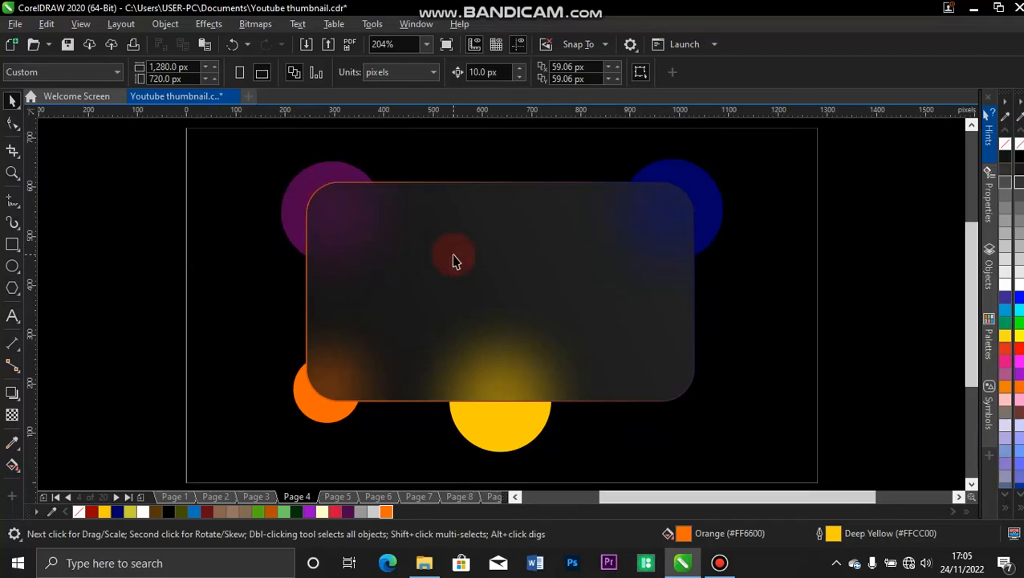
Set the card rectangle's uniform transparency to 100.
click(379, 280)
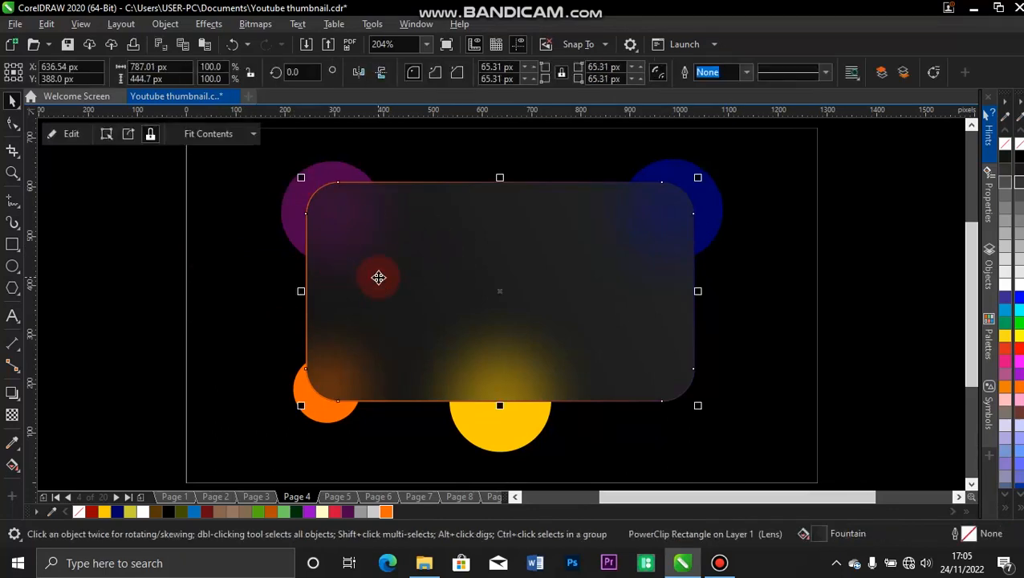
click(12, 416)
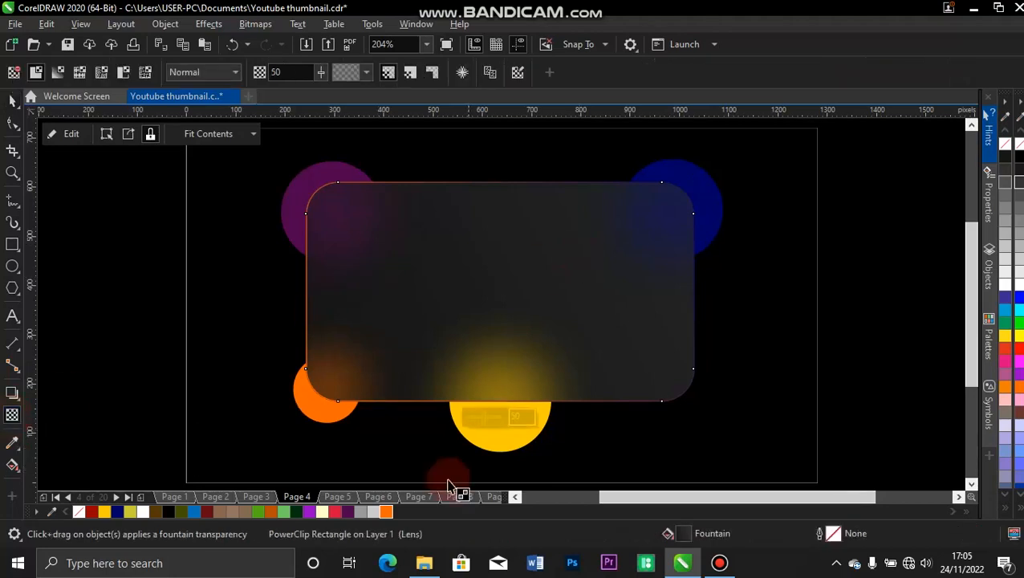
drag(484, 421, 515, 415)
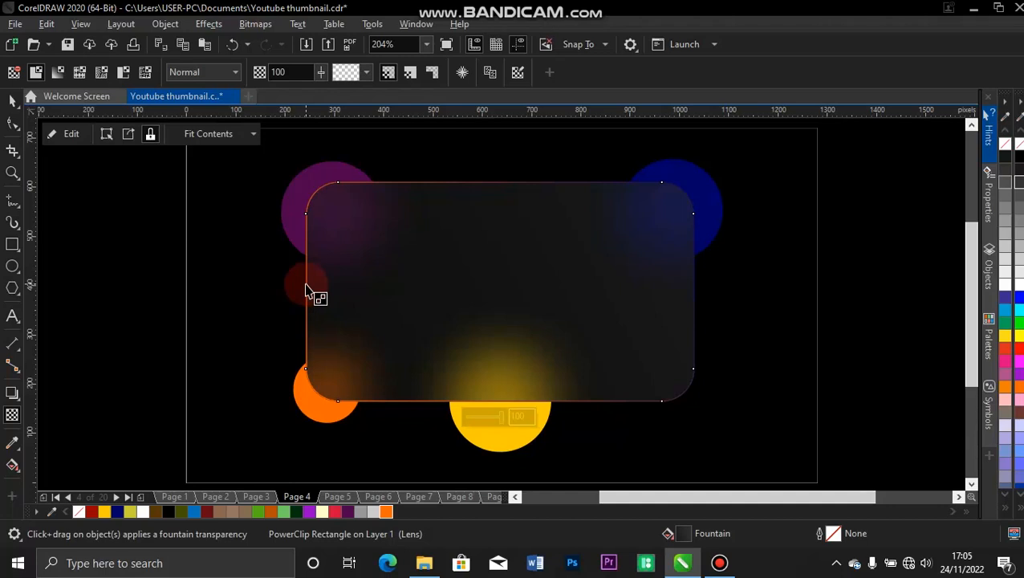
Set the transparency of the card's gradient outline to 0 and deselect the outline.
drag(306, 289, 468, 421)
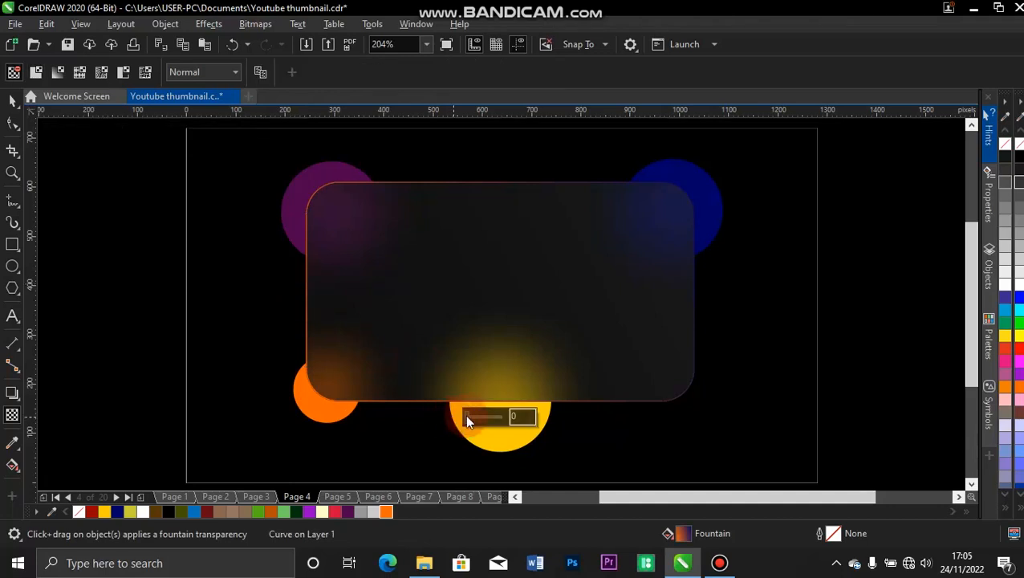
click(12, 100)
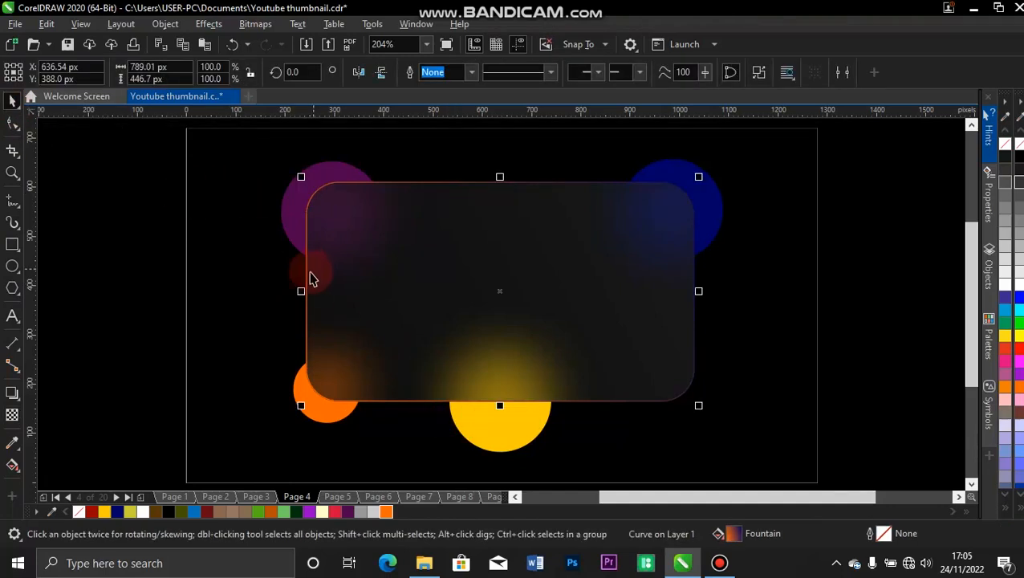
click(194, 286)
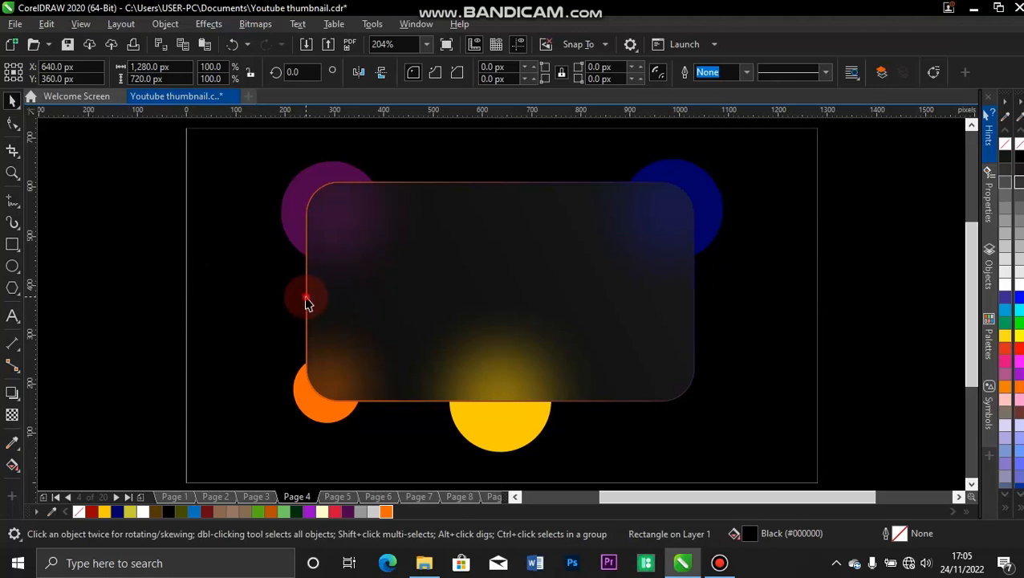
Set the uniform transparency of the card's gradient outline to 100 and deselect the outline.
click(306, 302)
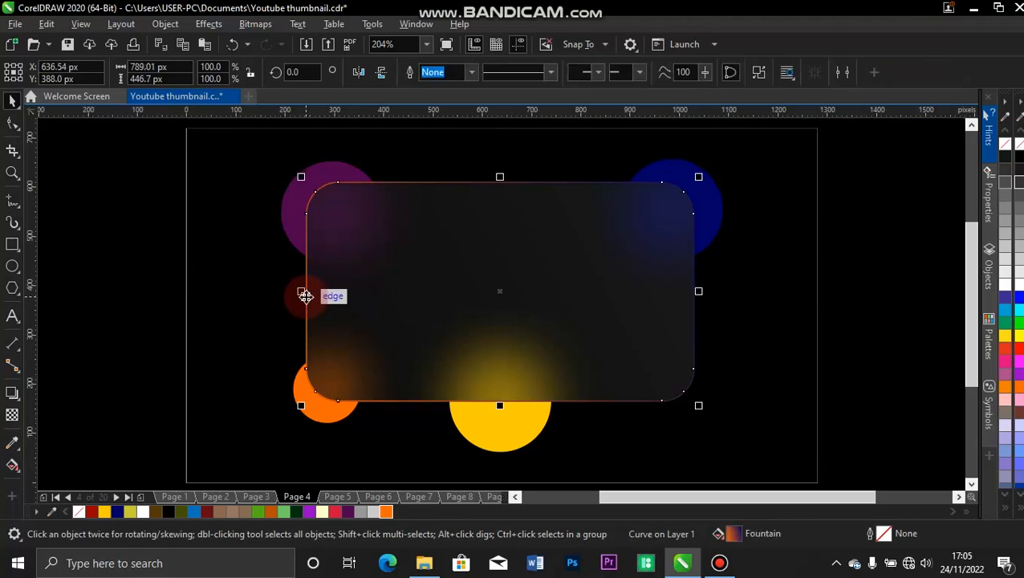
click(12, 415)
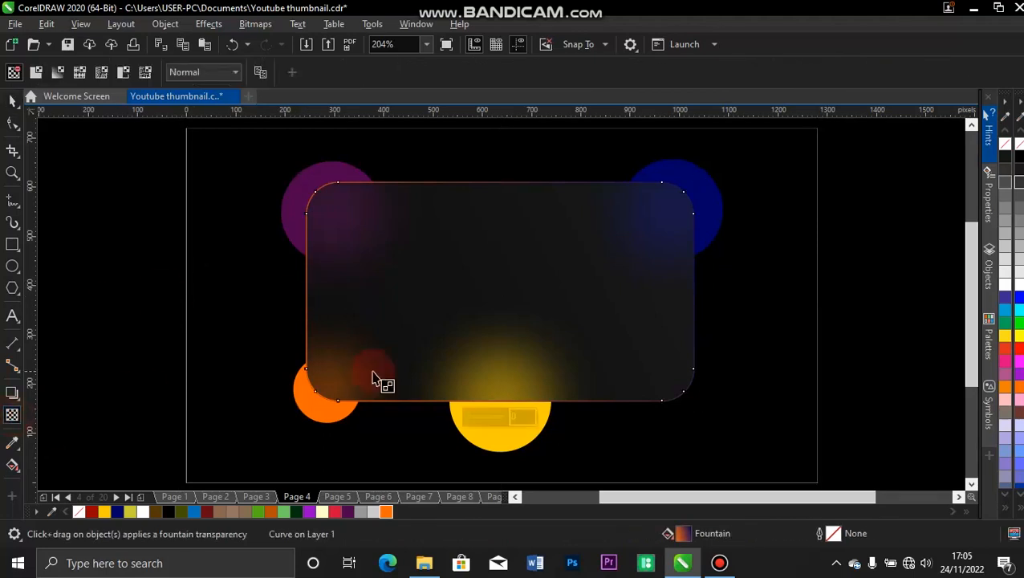
click(500, 418)
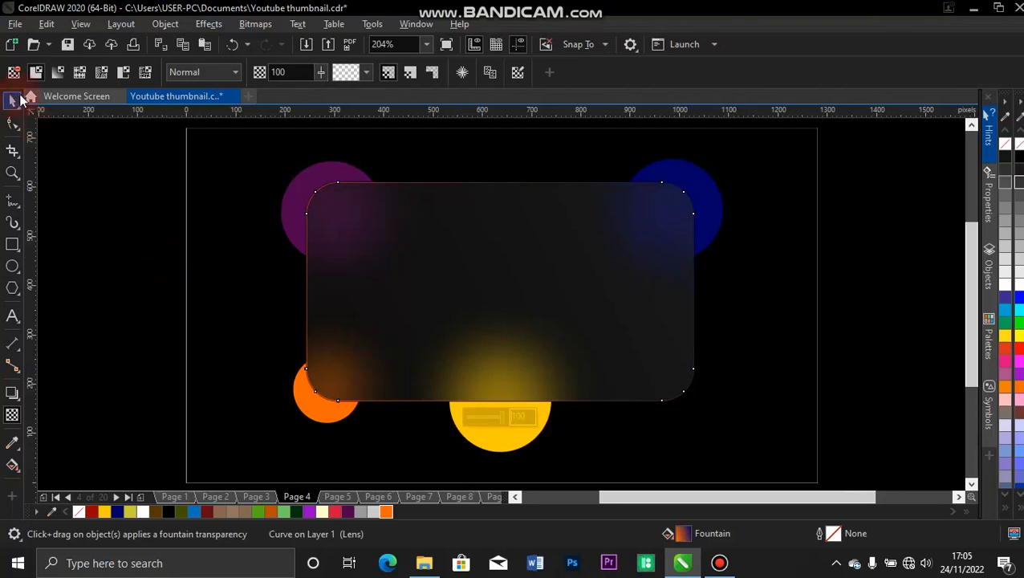
click(12, 103)
click(144, 221)
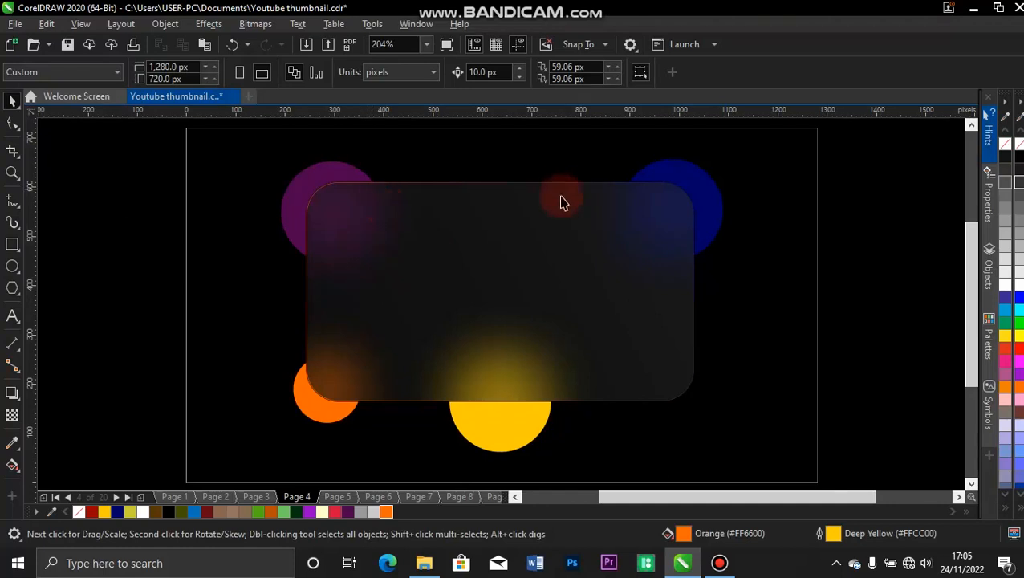
Copy the services list, name block, Nitfix logo and tagline from Page 3 and paste them onto Page 4.
click(257, 496)
drag(175, 190, 712, 429)
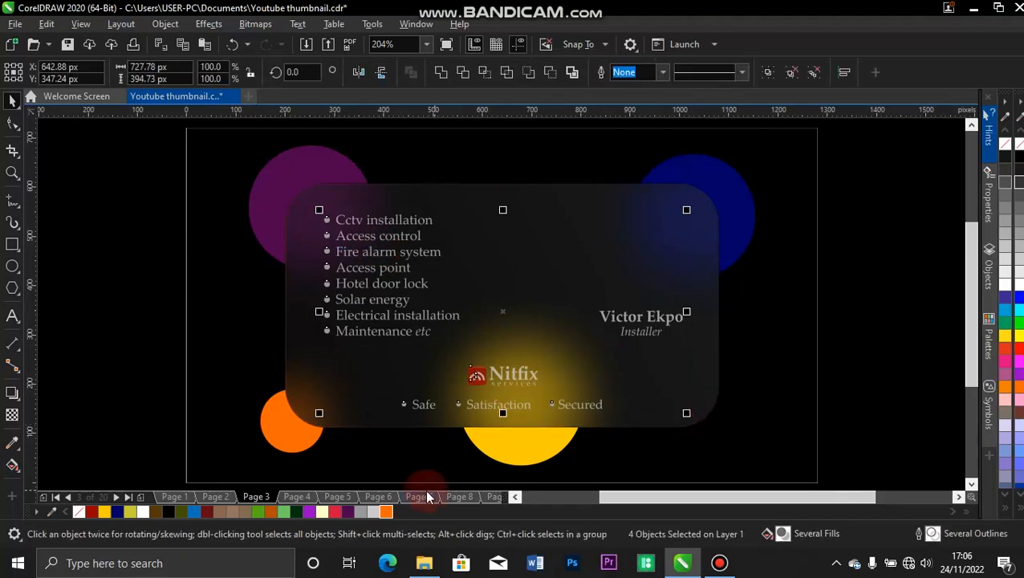
click(298, 497)
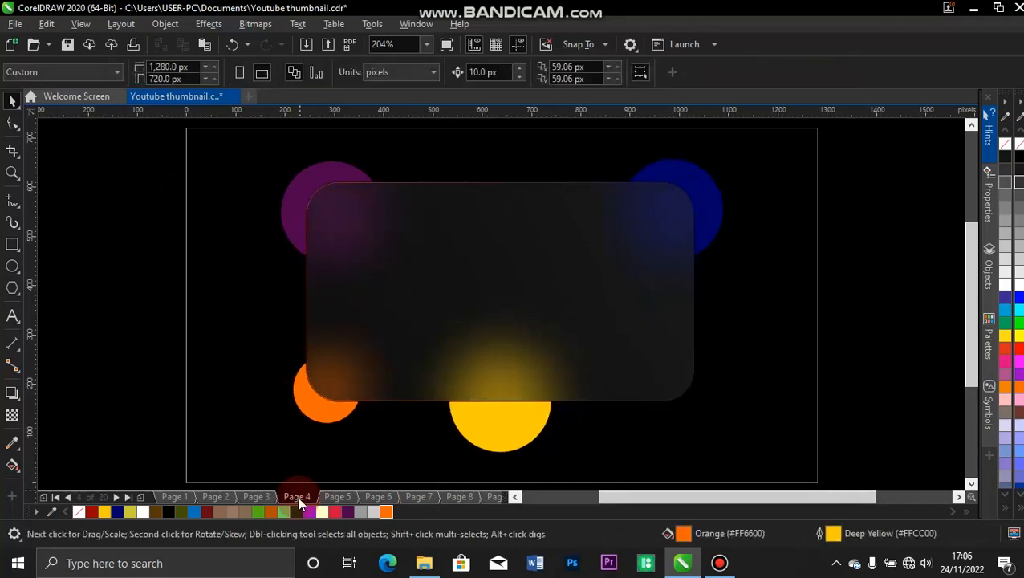
key(ctrl+v)
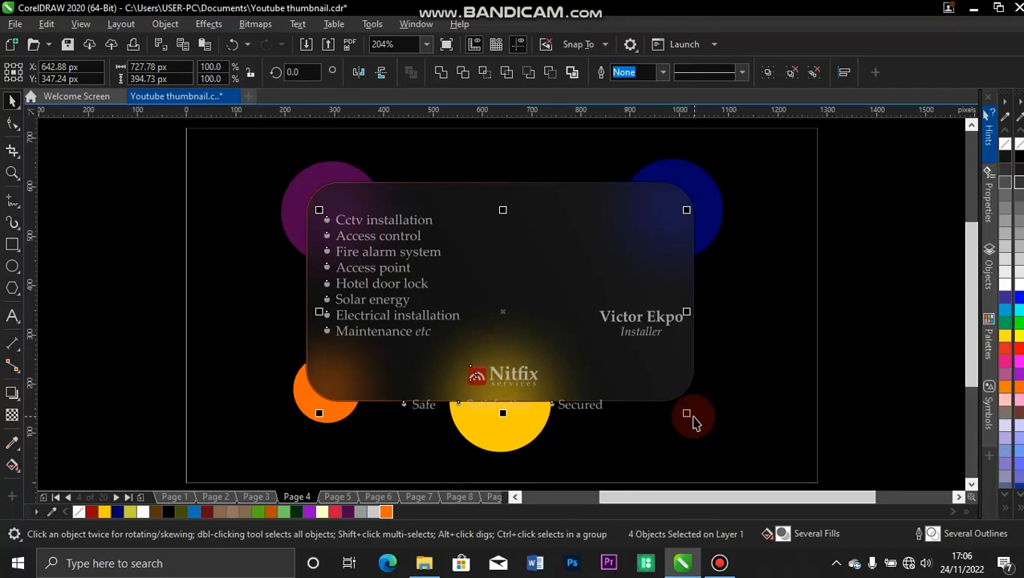
Scale the pasted text and logo down to about 622 px wide and position them inside the card.
drag(689, 415, 674, 402)
drag(501, 312, 500, 291)
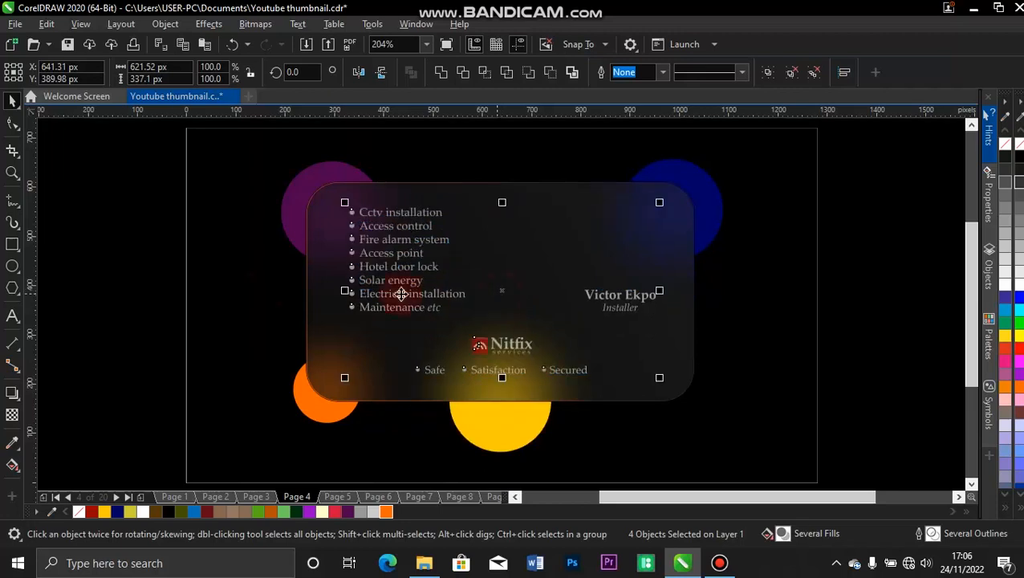
click(146, 262)
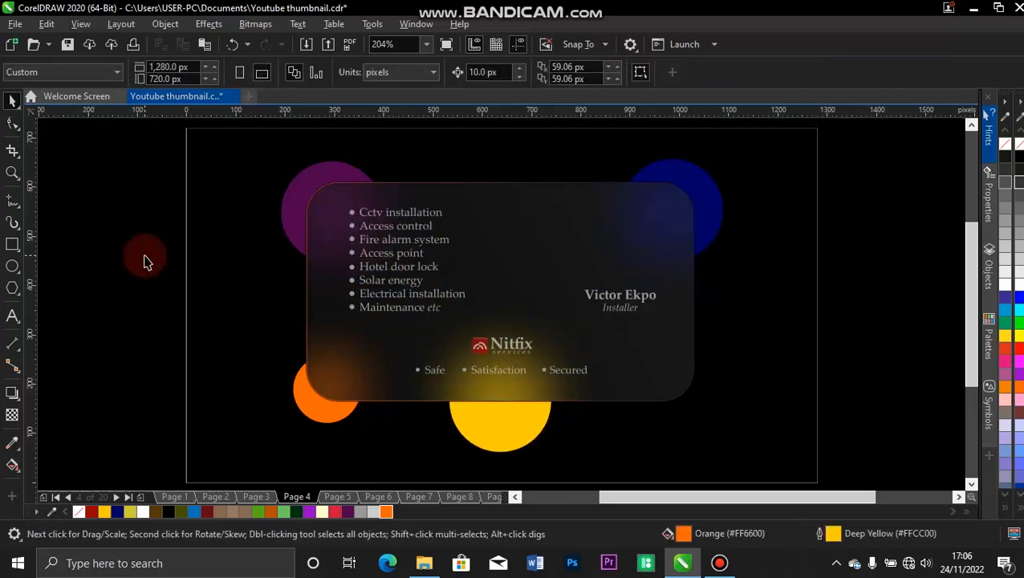
Shift the tagline and the Nitfix logo slightly left to centre them horizontally on the card.
click(486, 375)
shift+click(594, 340)
key(Left)
click(512, 349)
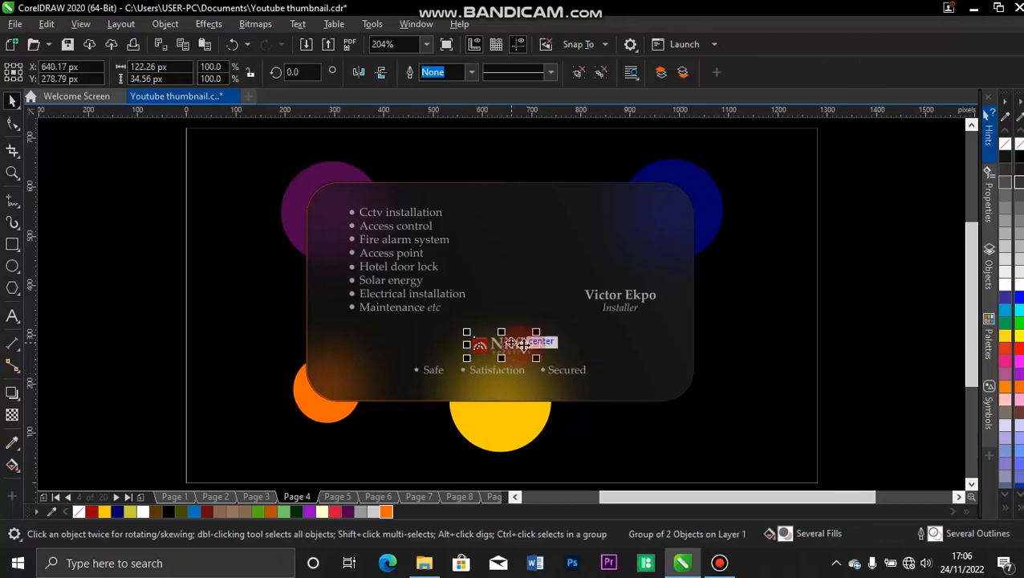
shift+click(554, 341)
key(Left)
click(160, 163)
Enlarge the card with its circles, text and logo about their common centre to about 112%.
drag(159, 153, 758, 468)
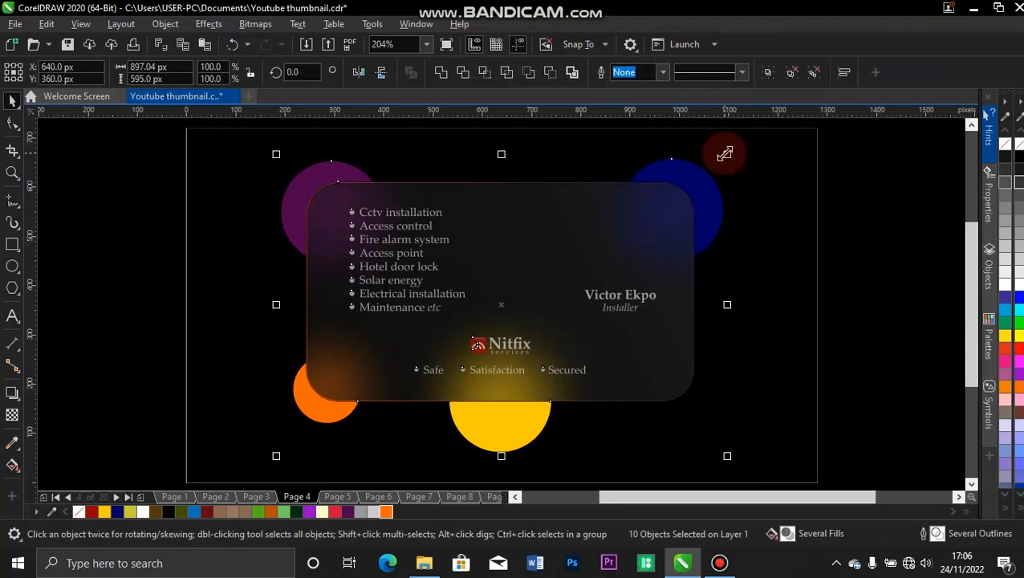
drag(727, 153, 753, 135)
click(171, 230)
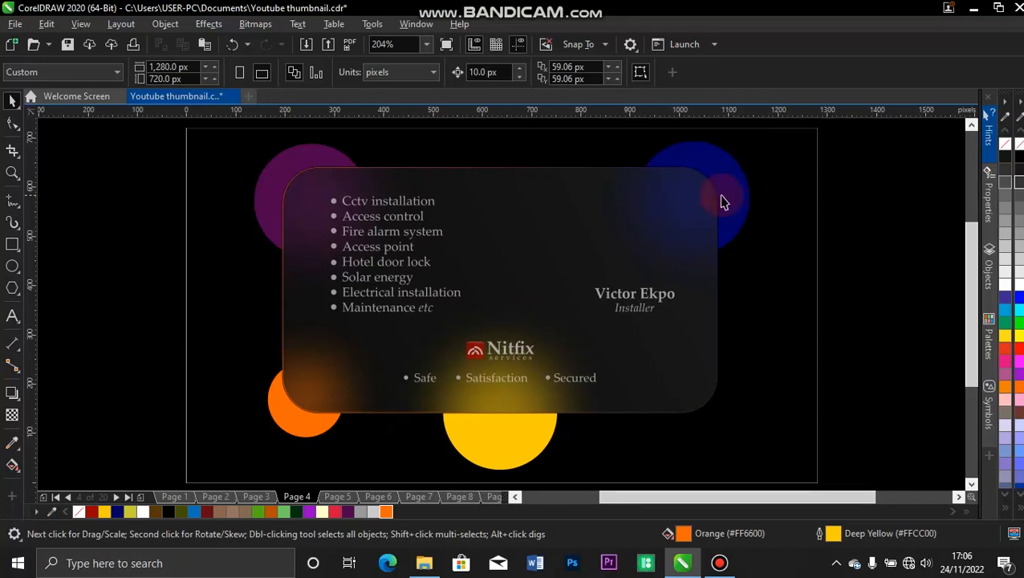
Try moving the trimmed navy blue circle away from the card and deleting it, and undo both changes.
drag(731, 201, 812, 193)
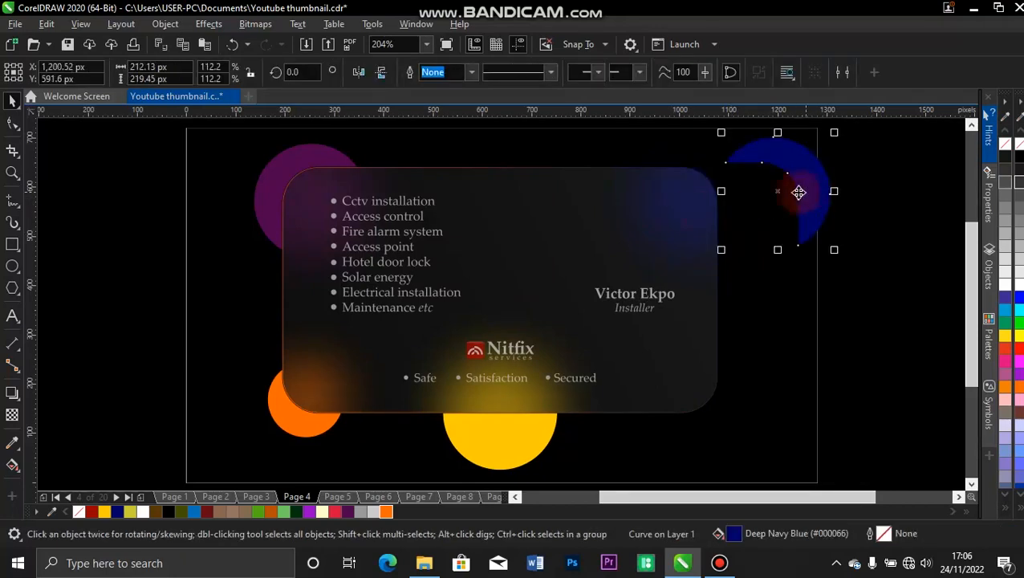
key(Delete)
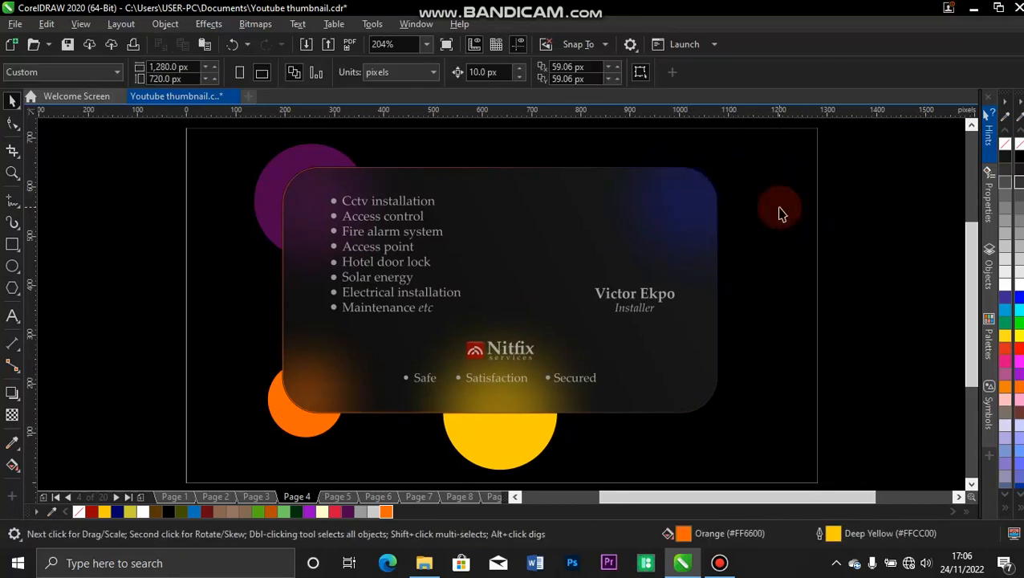
key(ctrl+z)
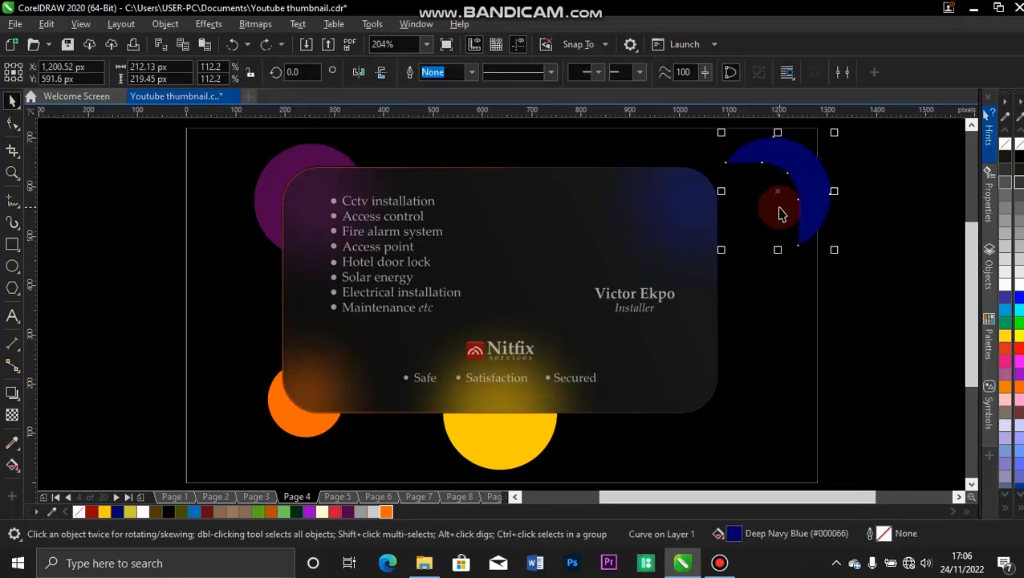
key(ctrl+z)
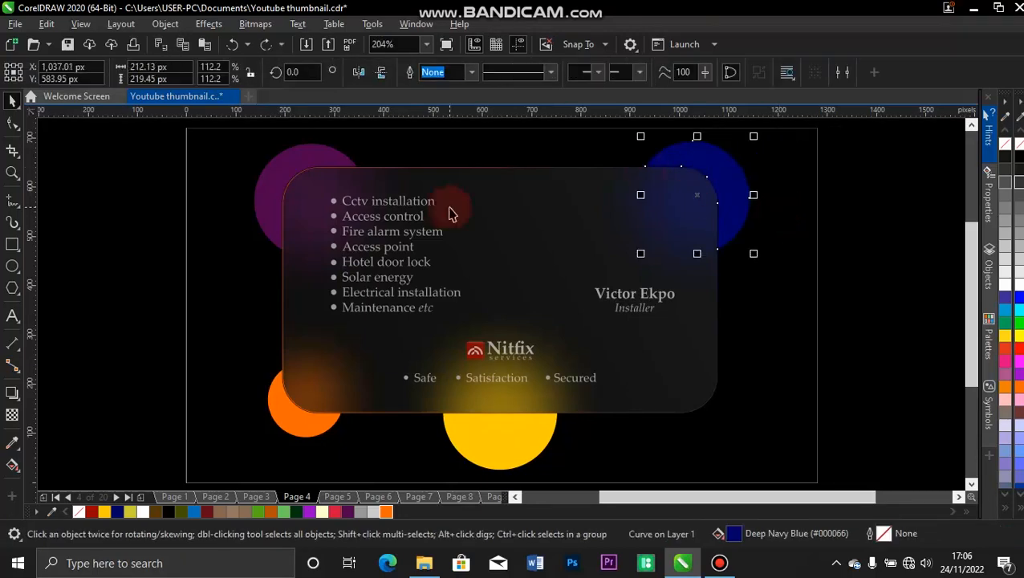
Try deleting all four sharp circles around the card and undo the deletion.
shift+click(301, 157)
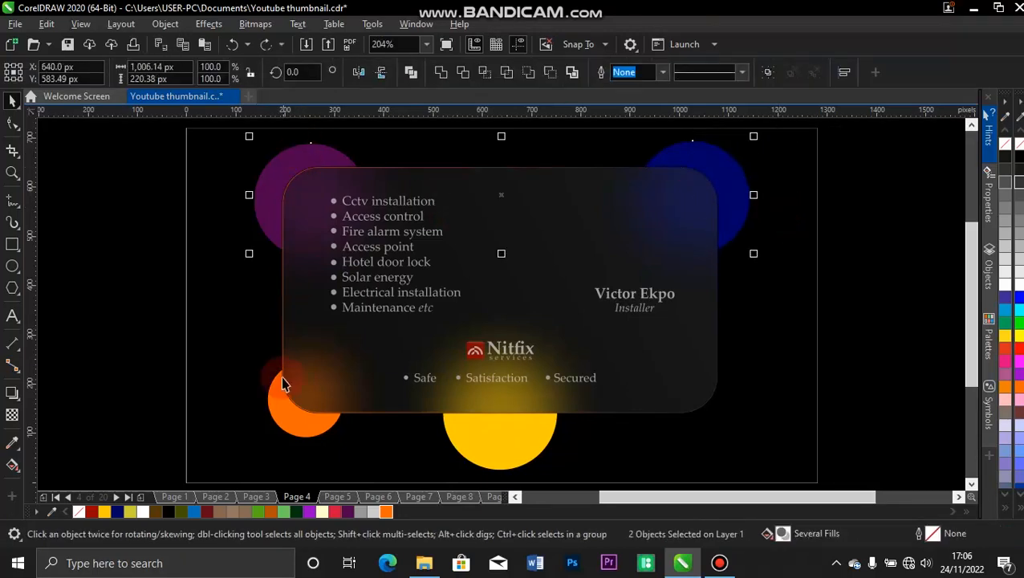
shift+click(488, 453)
key(Delete)
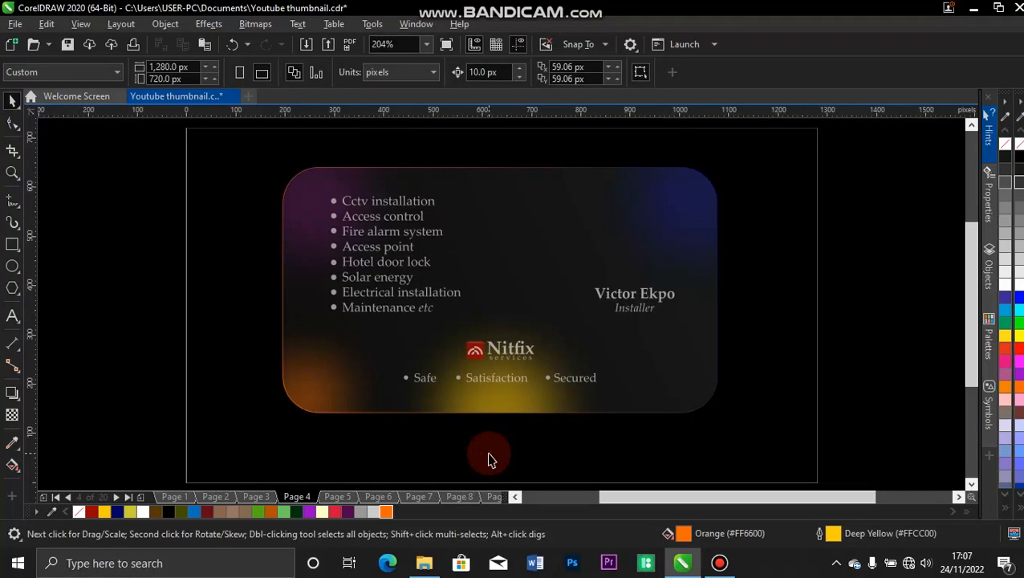
key(ctrl+z)
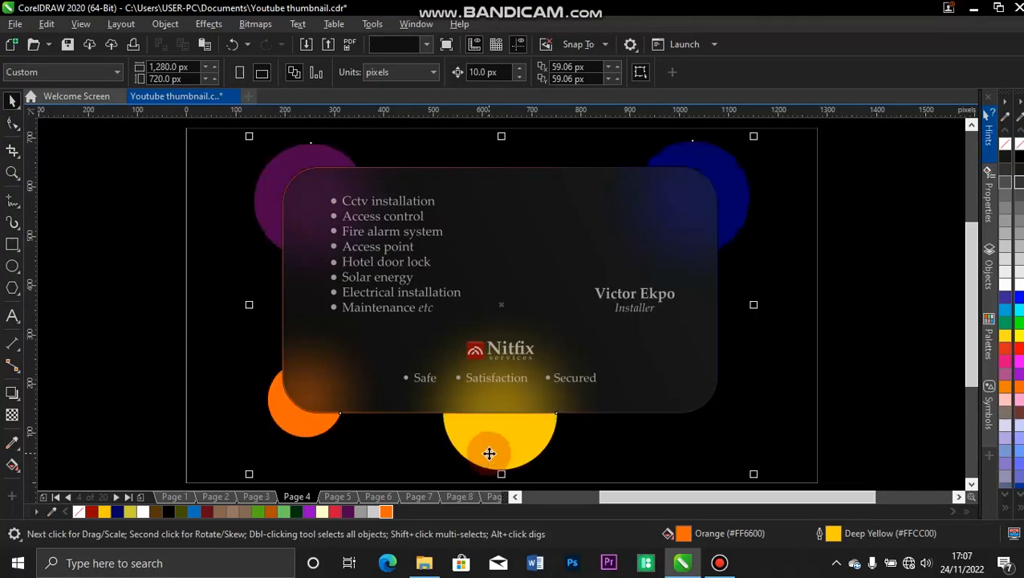
Deselect the circles and display the original card design on Page 3 for comparison.
click(169, 348)
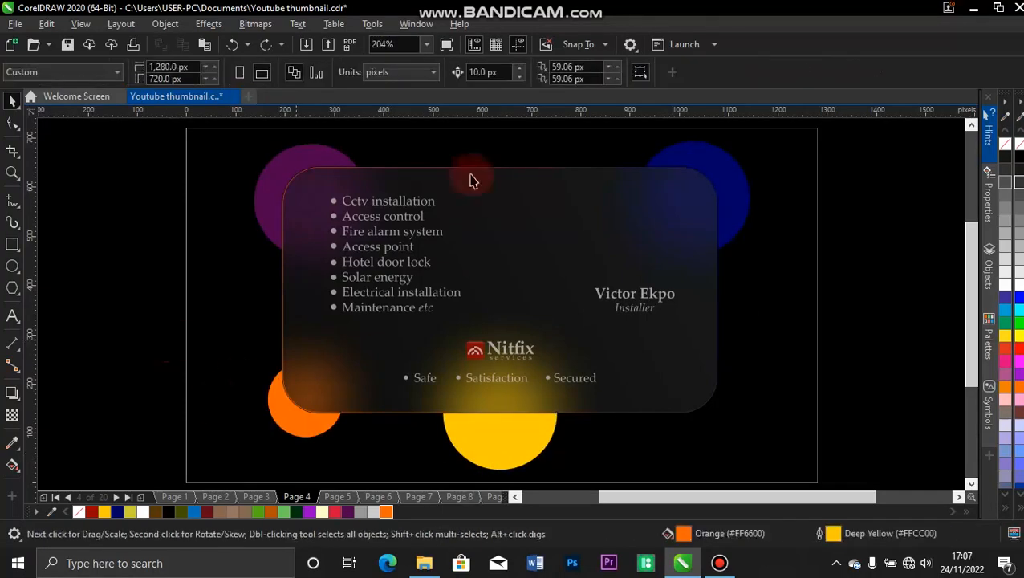
click(253, 497)
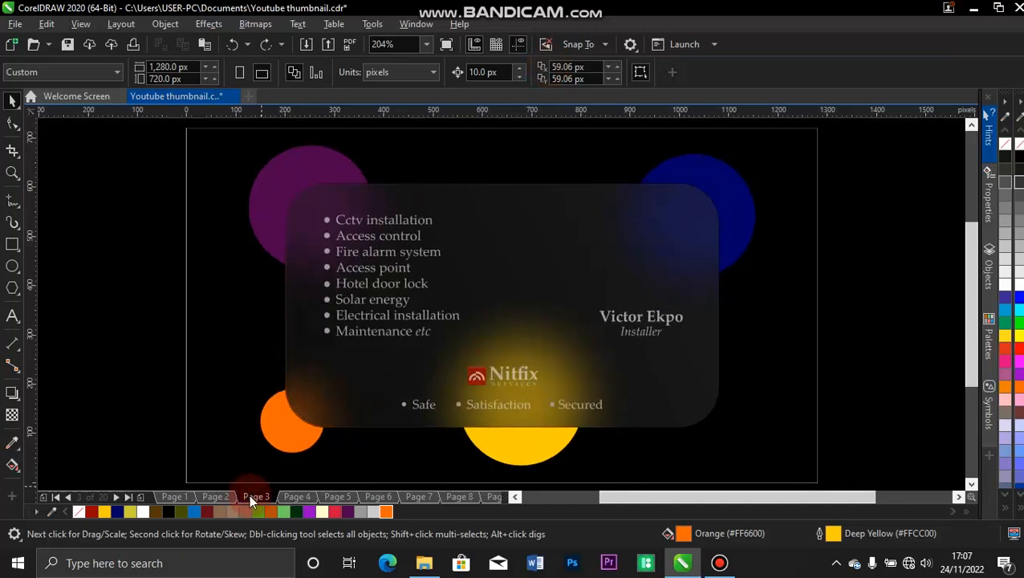